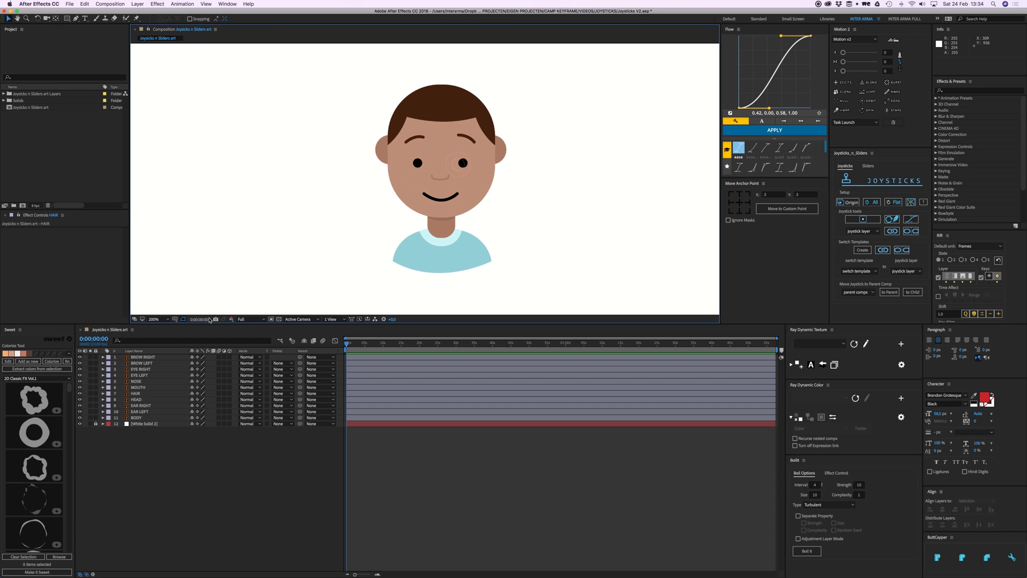
- Test-drag the BODY artwork to the left, then undo so it stays centred
left_click(137, 418)
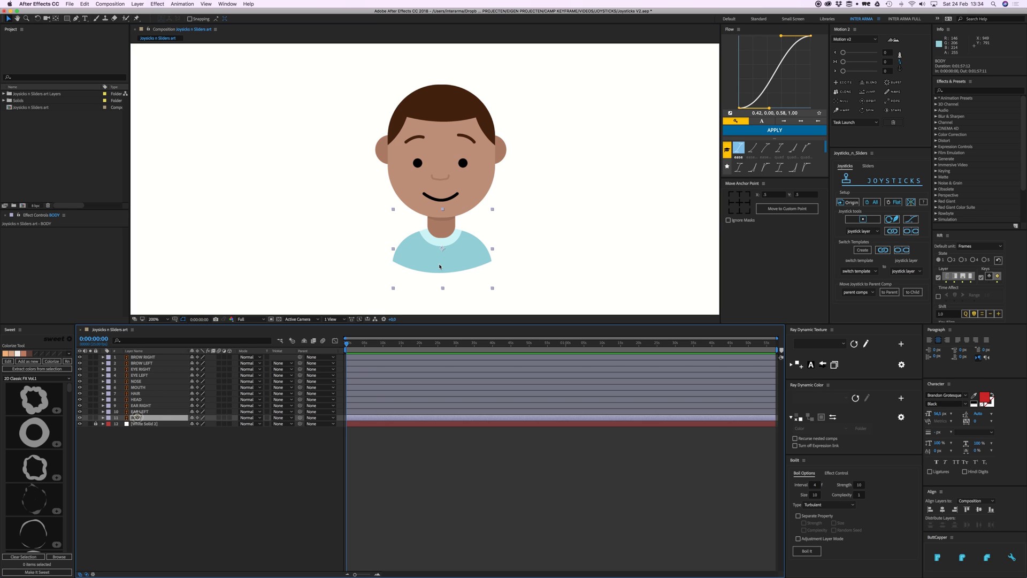
left_click_drag(464, 255, 413, 255)
key("super+z")
- Select each face layer in turn, from EAR LEFT up to BROW RIGHT, then deselect all
left_click(140, 411)
left_click(145, 406)
left_click(142, 399)
left_click(140, 393)
left_click(141, 388)
left_click(138, 381)
left_click(140, 375)
left_click(141, 369)
left_click(141, 363)
left_click(142, 357)
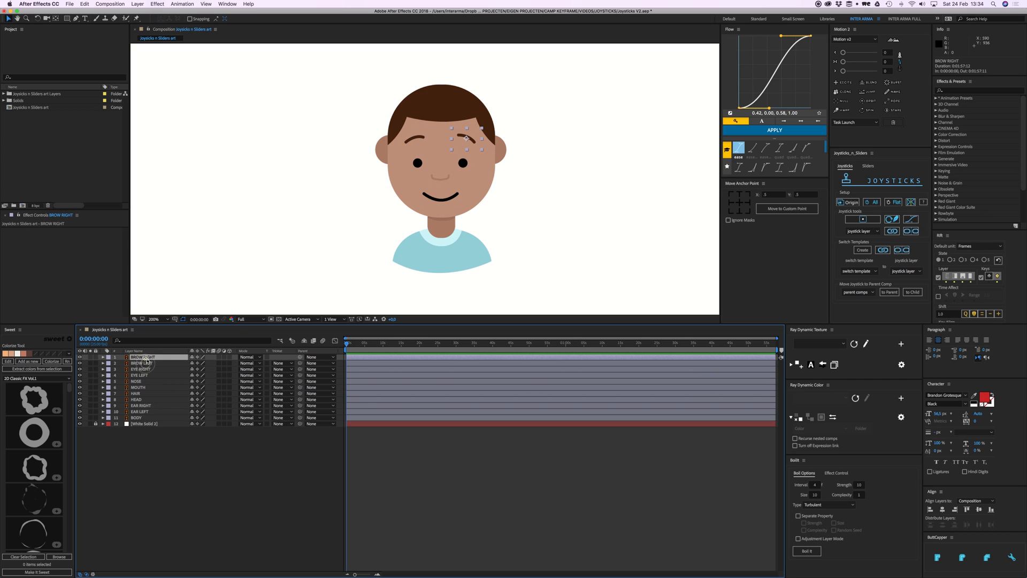
left_click(267, 262)
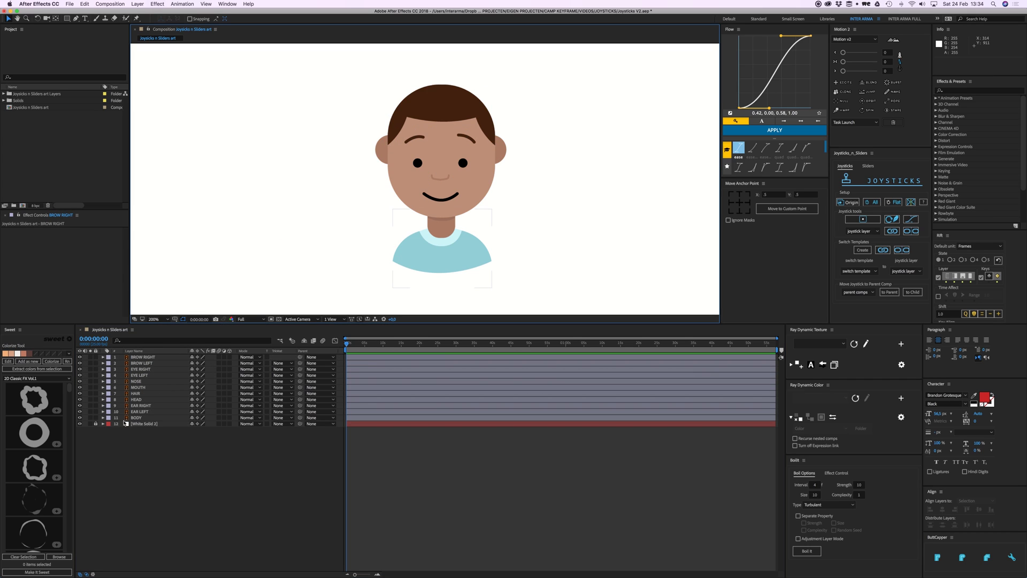
- Lock BODY and White Solid 2, then view the character at 100% and 200% zoom
left_click_drag(96, 421, 96, 417)
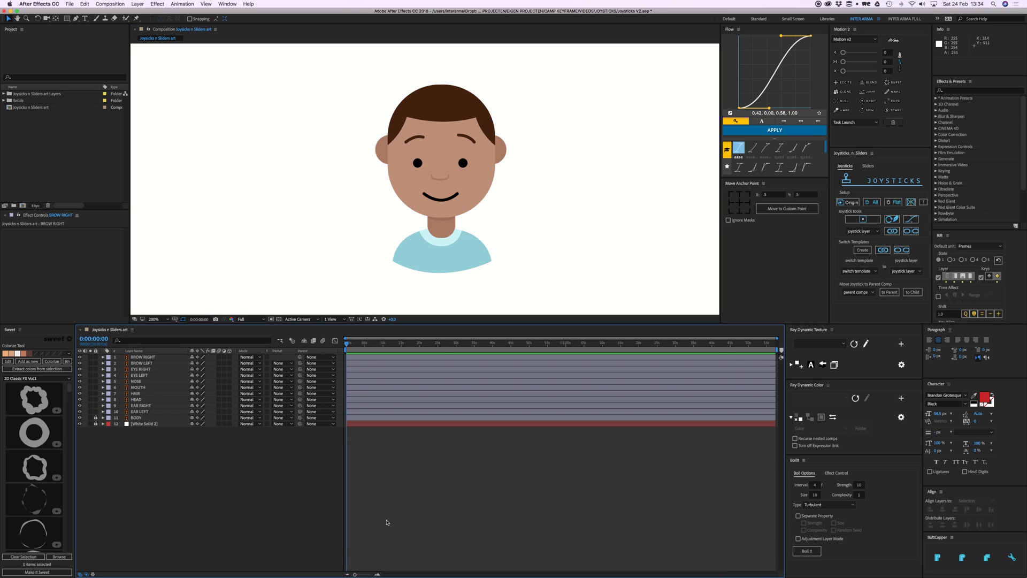
left_click(378, 573)
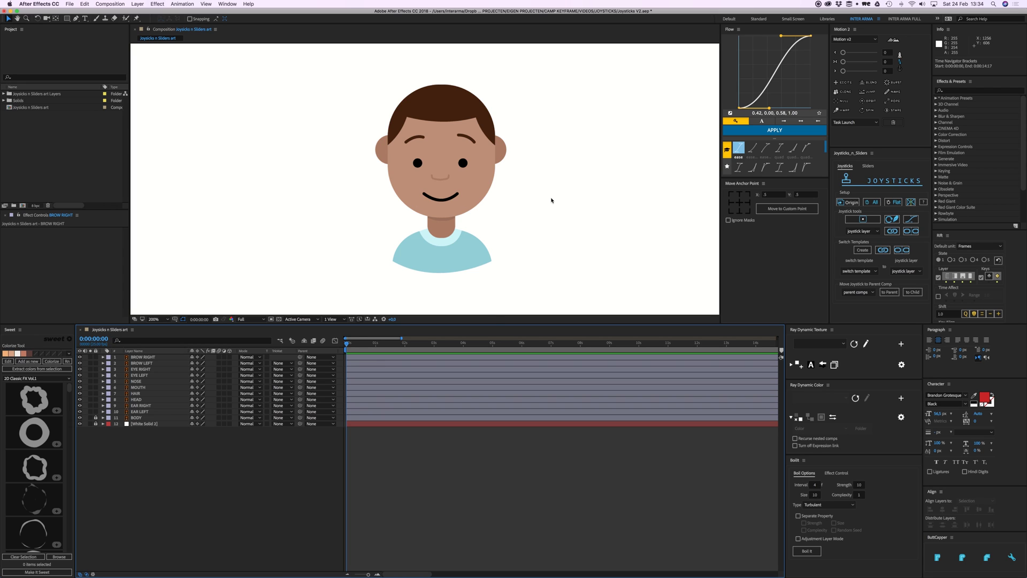
key("comma")
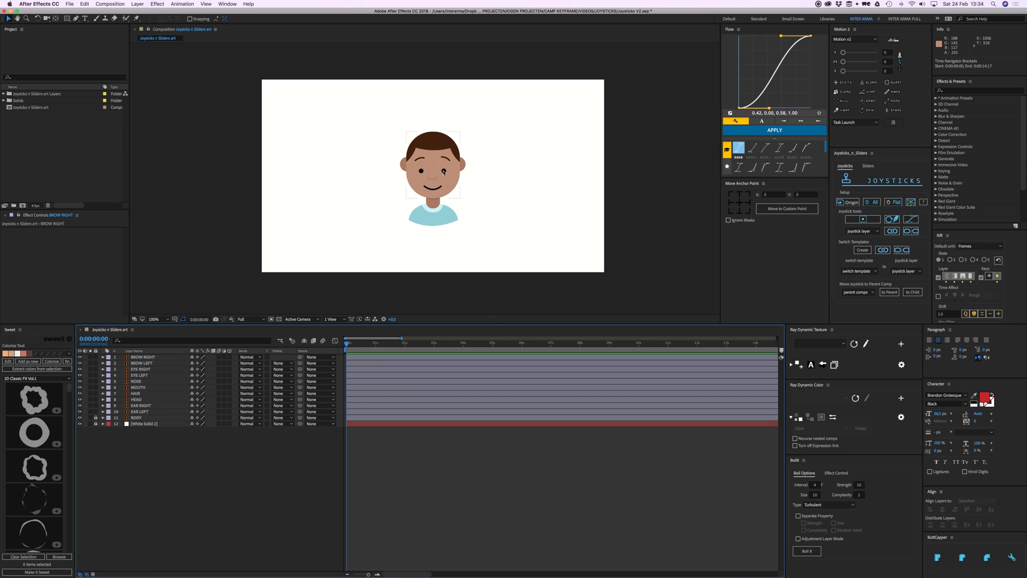
key("period")
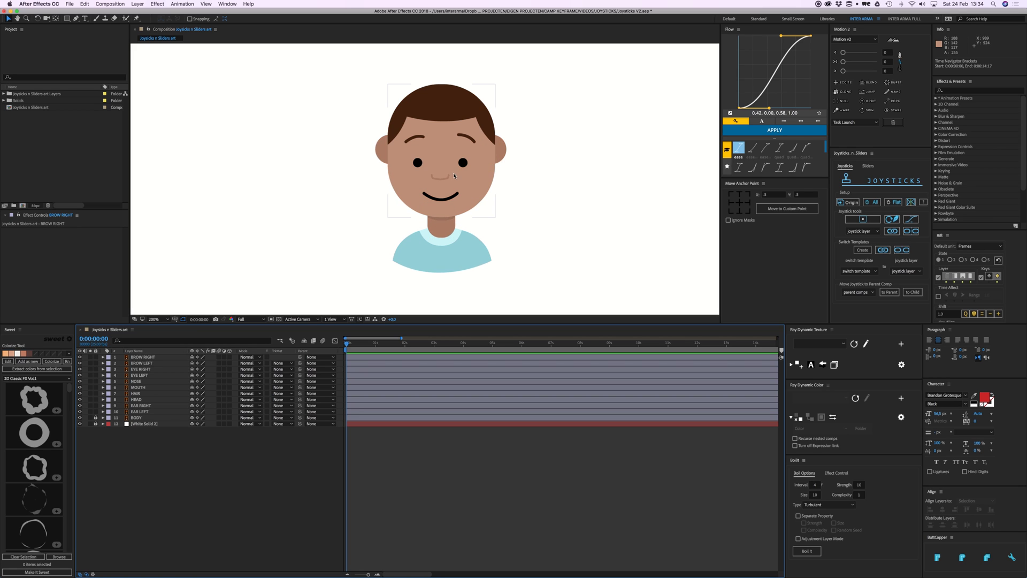
left_click(144, 412)
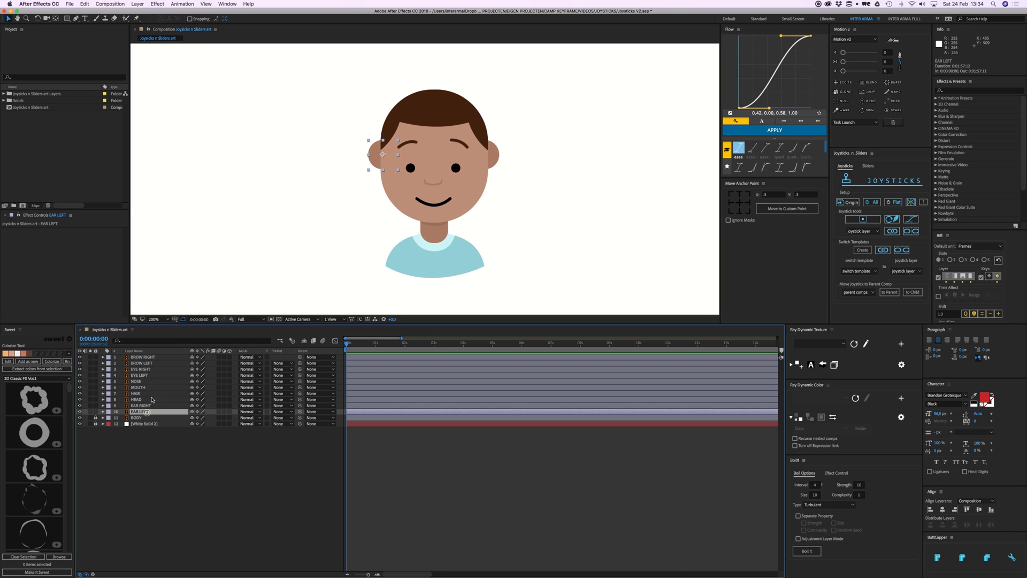
left_click(151, 358)
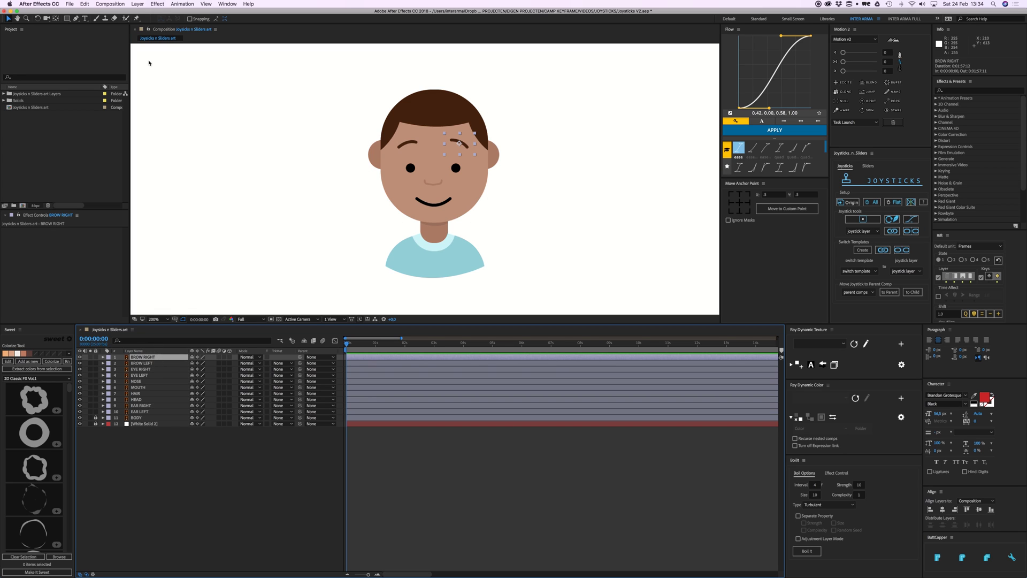
- Add a new Null Object layer and rename it FACE NULL
left_click(138, 5)
mouse_move(160, 12)
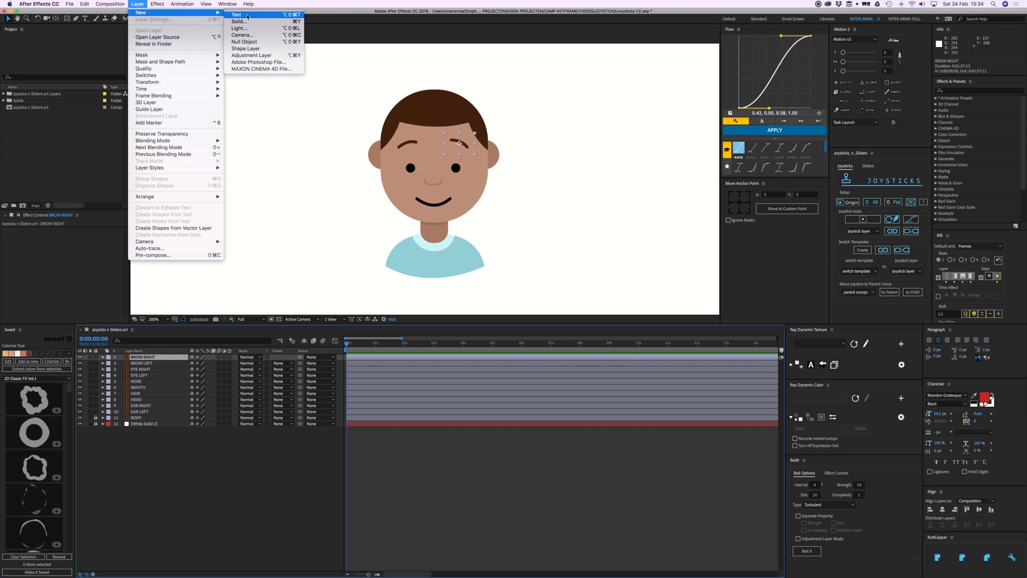
left_click(244, 42)
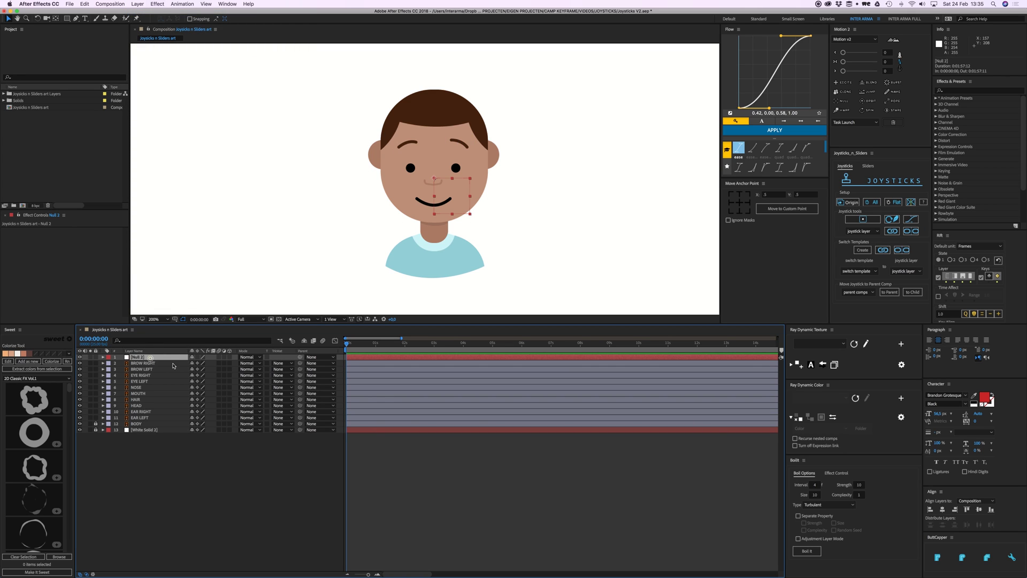
key("Return")
type("FACE NULL")
key("Return")
- Parent BROW RIGHT through MOUTH to FACE NULL, test-move it, then undo
left_click(158, 363)
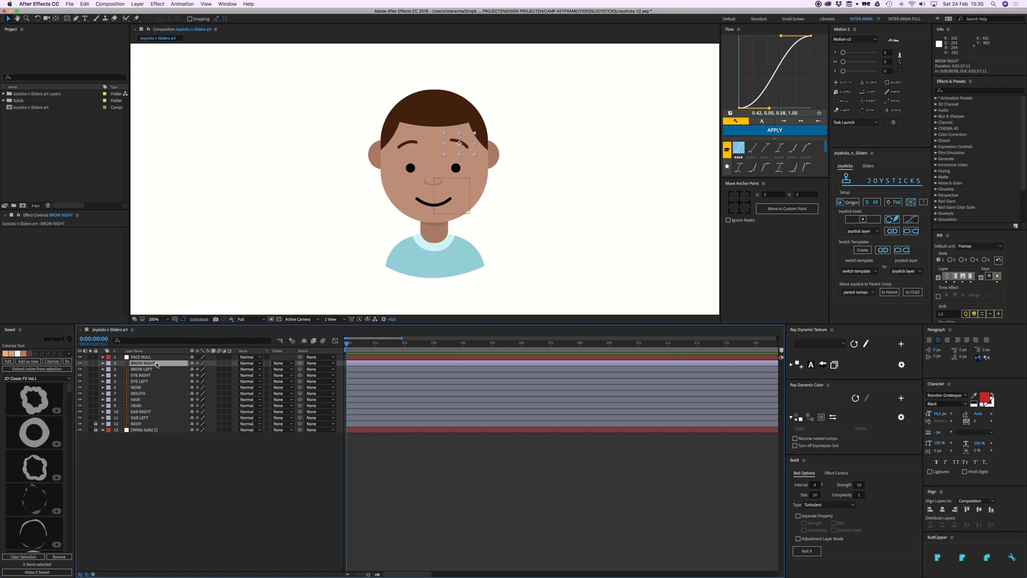
left_click(144, 369, "shift")
left_click(141, 381, "shift")
left_click(145, 387, "shift")
left_click(145, 393, "shift")
left_click_drag(300, 363, 149, 401)
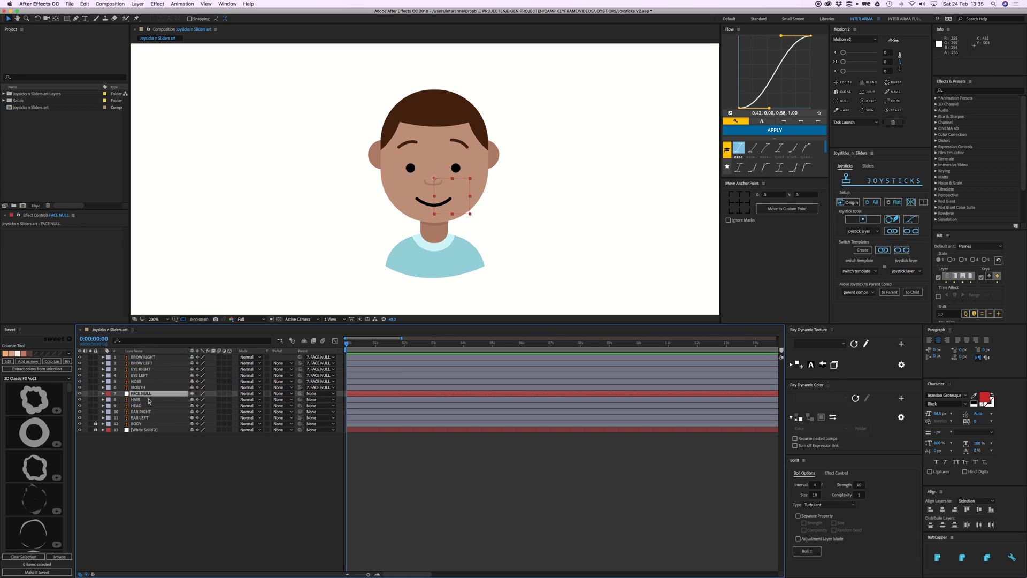
left_click_drag(436, 181, 438, 181)
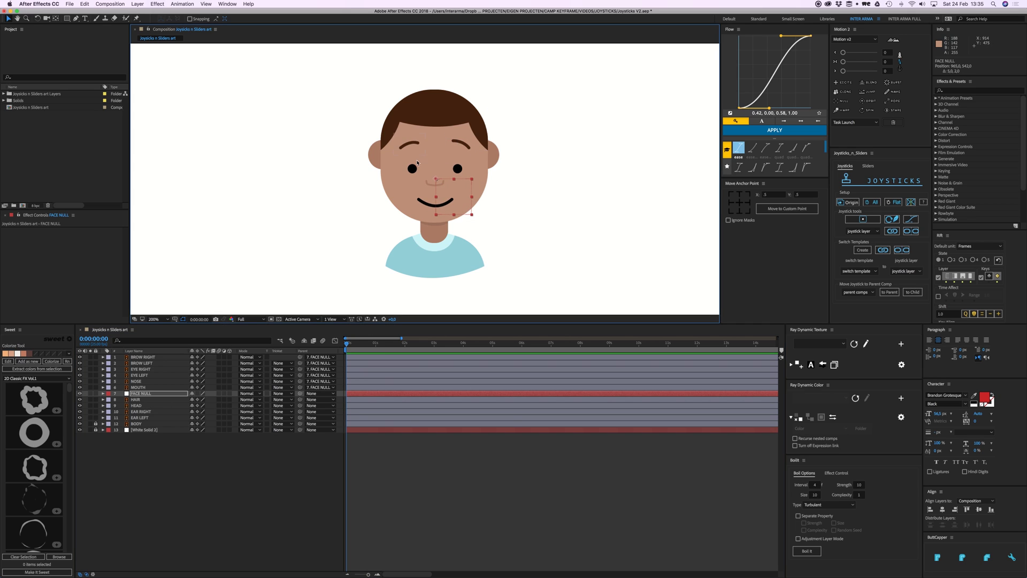
key("super+z")
key("super+z")
key("super+z")
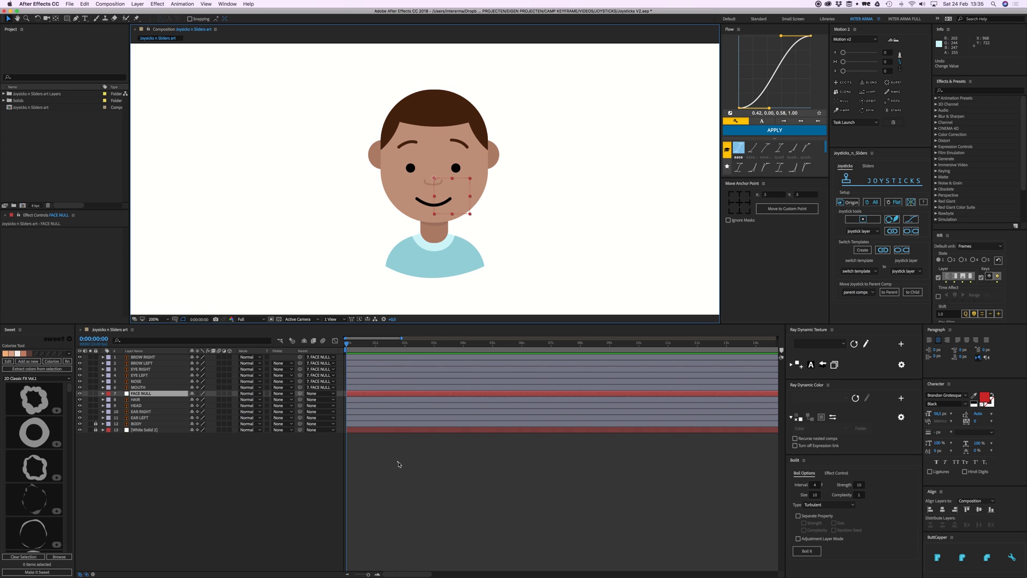
- Give FACE NULL through EAR LEFT a yellow label colour
left_click(398, 463)
left_click(143, 393)
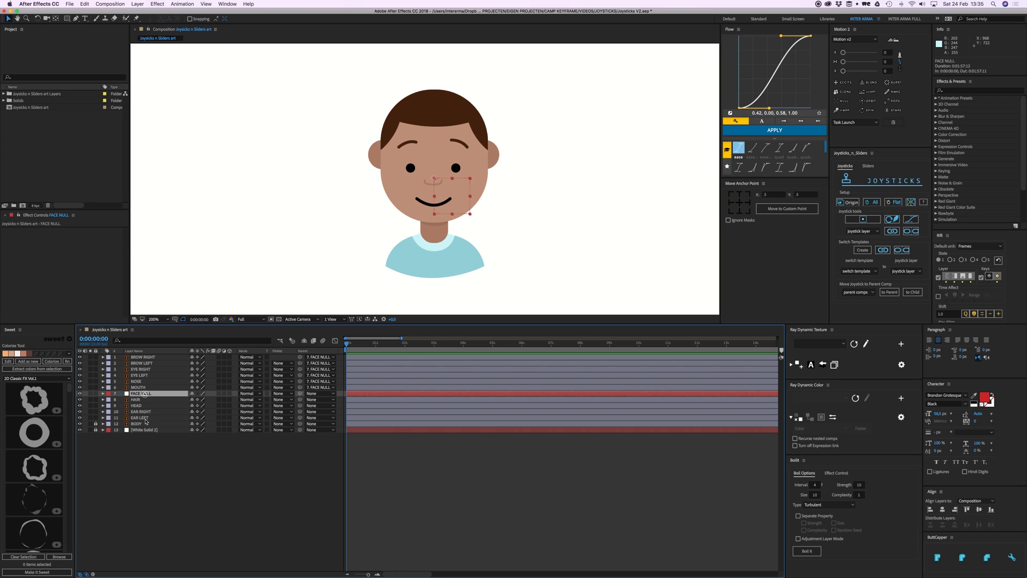
left_click(141, 418, "shift")
left_click(109, 413)
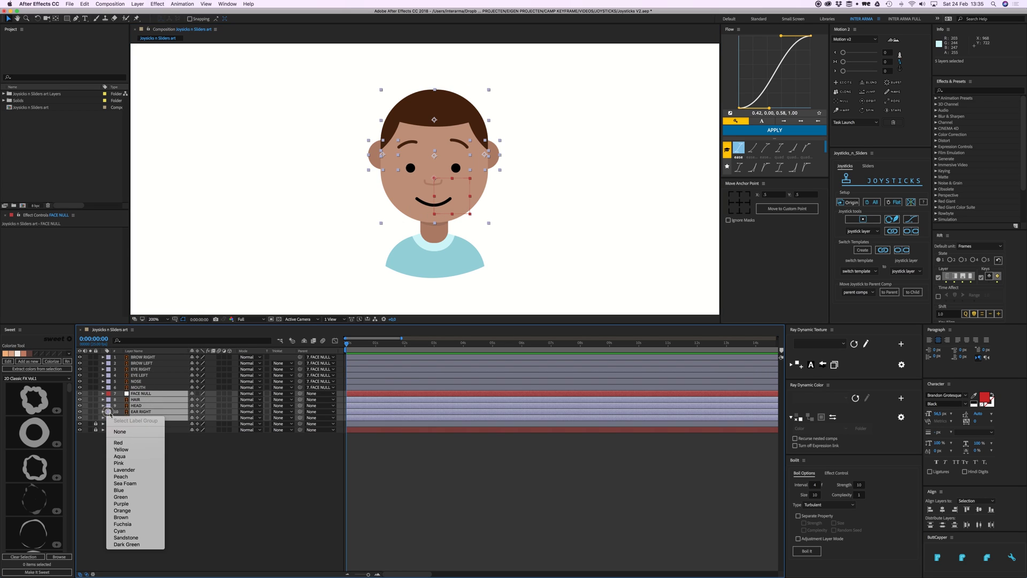
left_click(122, 449)
- Zoom the timeline to individual frames and select layers FACE NULL through EAR LEFT
left_click(390, 449)
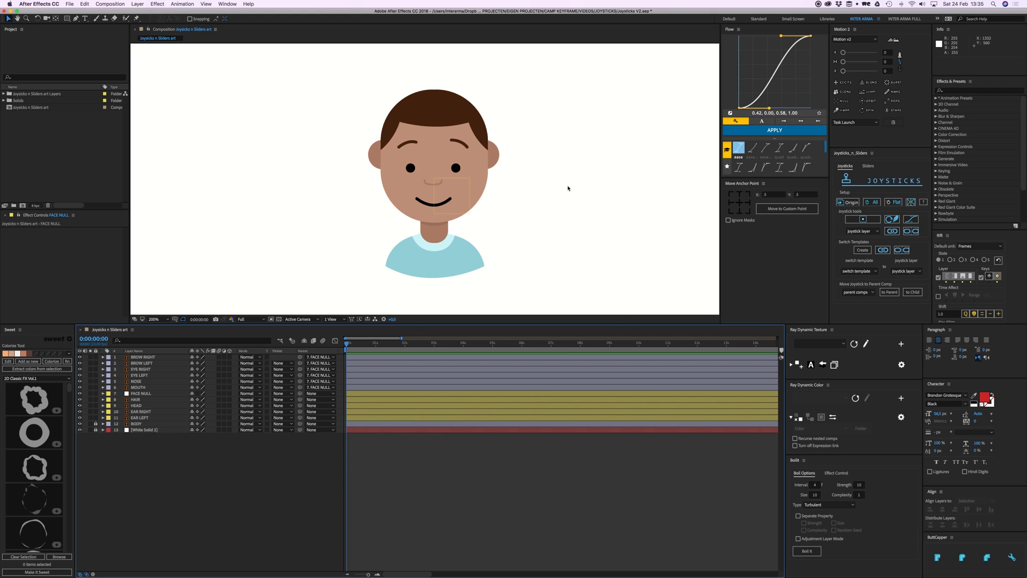
left_click_drag(350, 346, 342, 344)
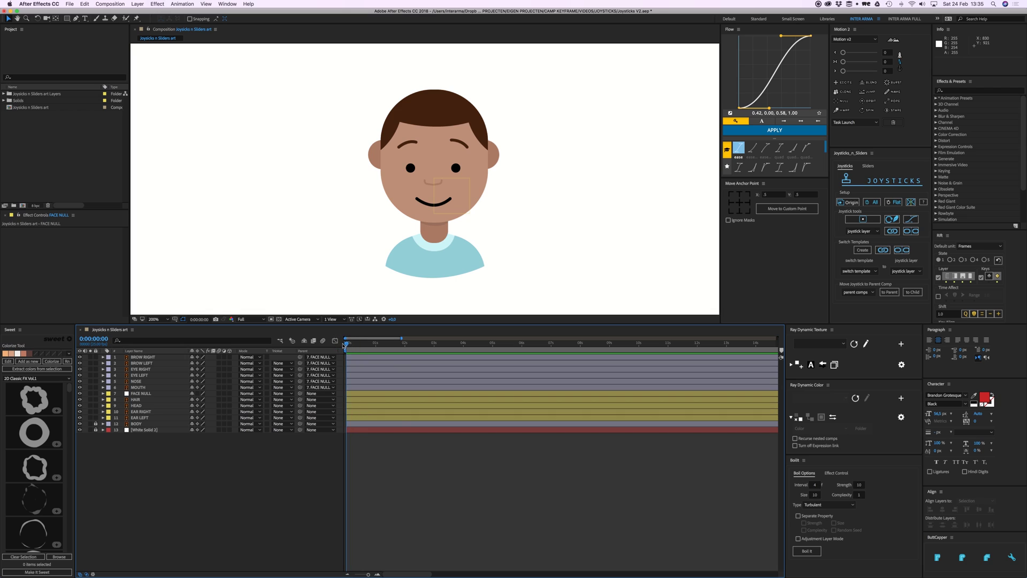
left_click(197, 395)
left_click(378, 574)
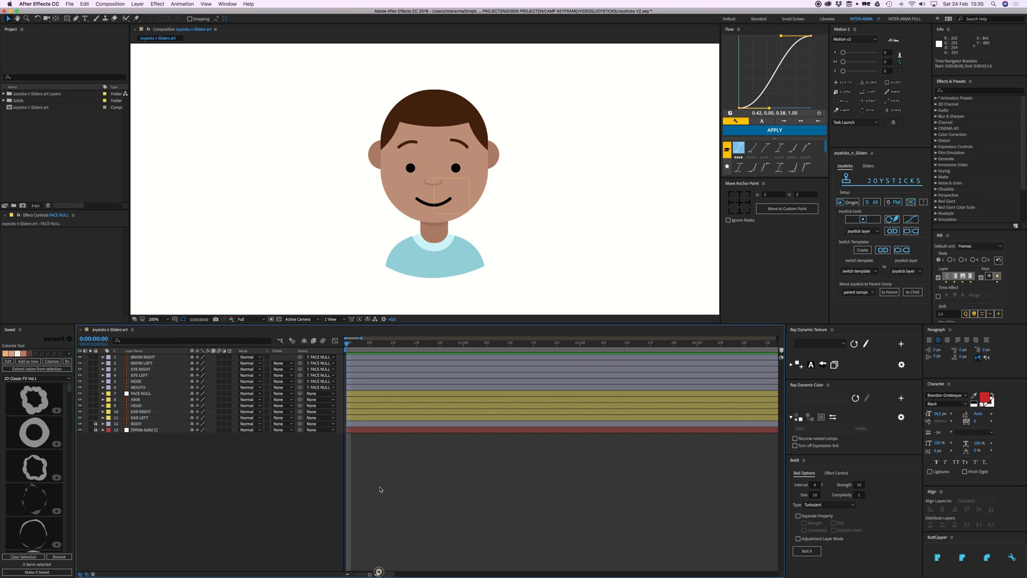
left_click(141, 418)
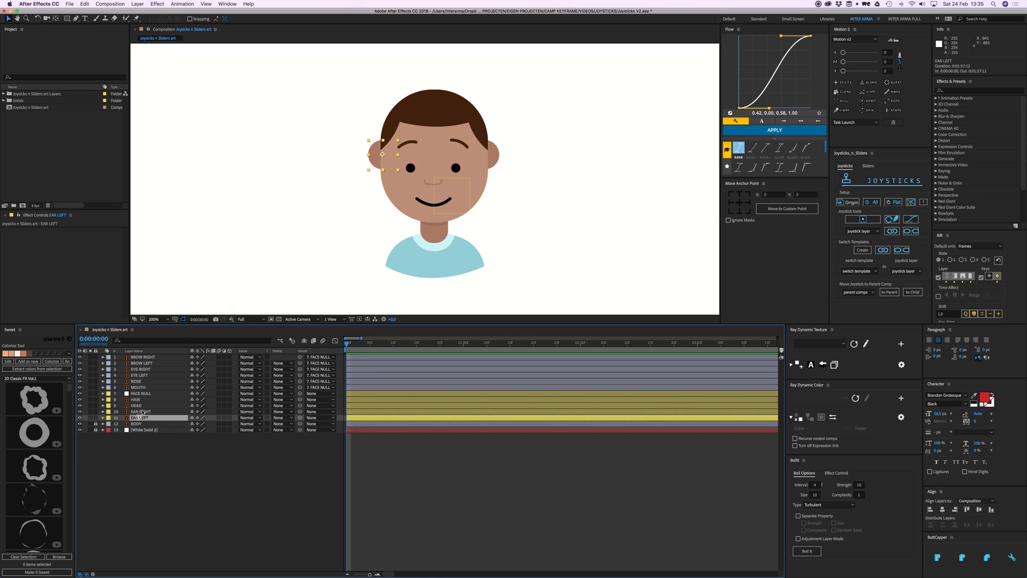
left_click(142, 395, "shift")
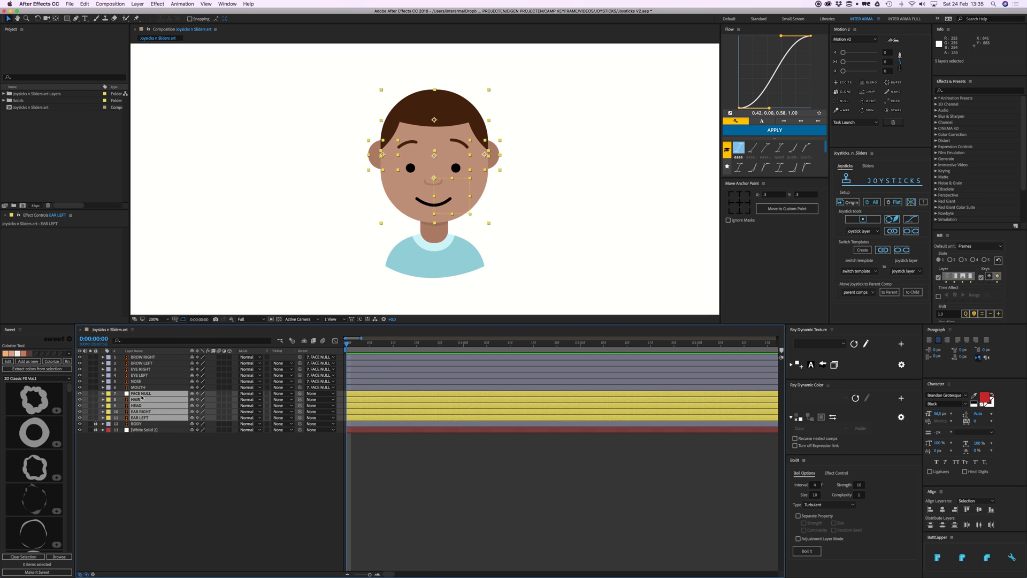
- Reveal Position on the five yellow layers and move HEAD's anchor point down to the mouth
key("p")
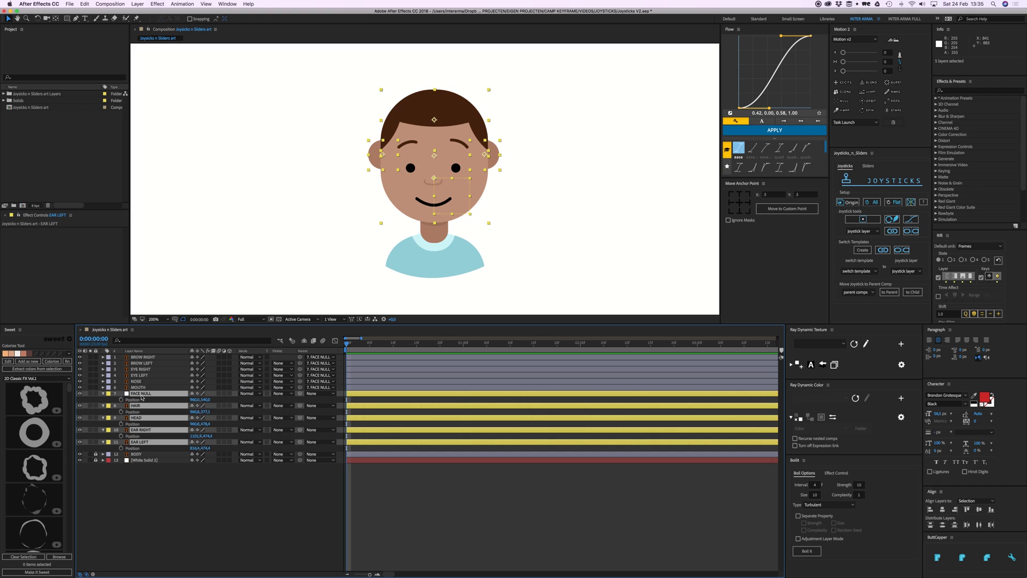
left_click(410, 495)
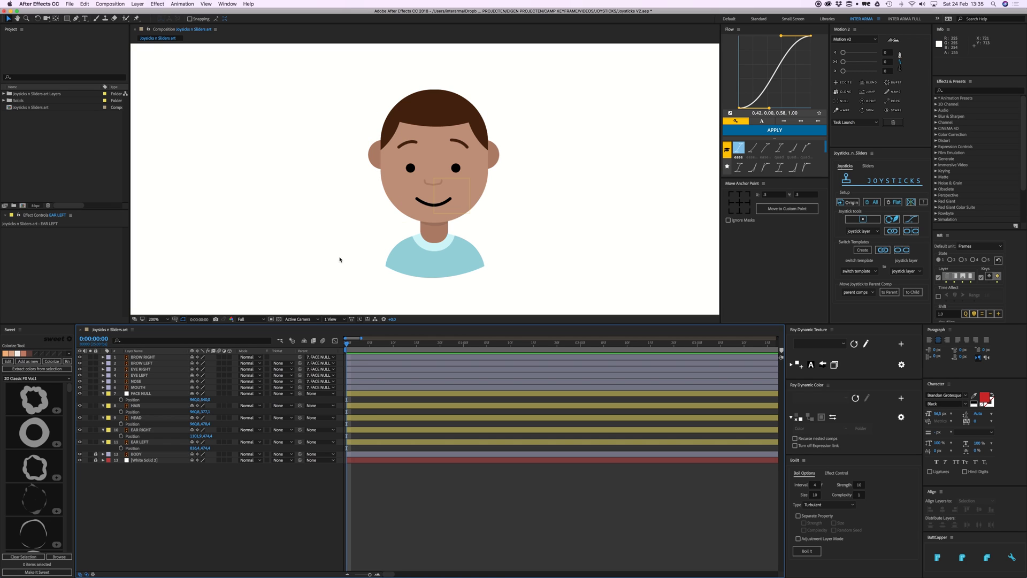
left_click(401, 193)
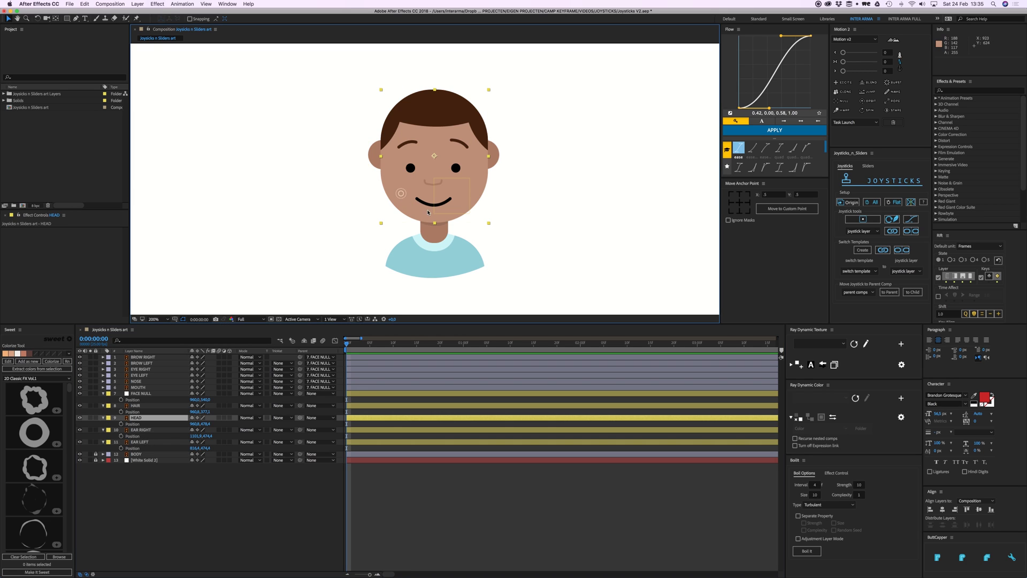
left_click(56, 18)
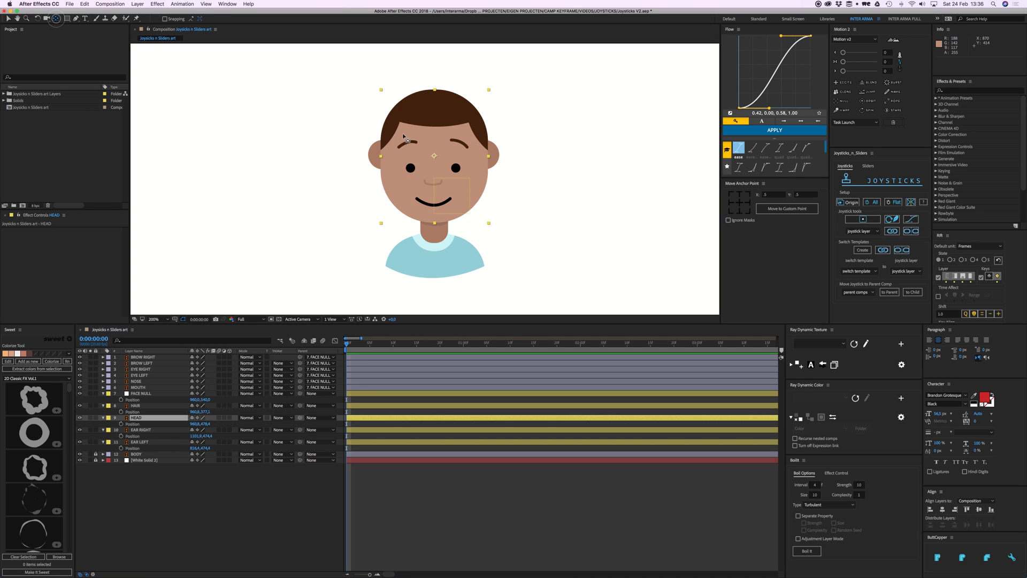
left_click_drag(434, 162, 434, 216)
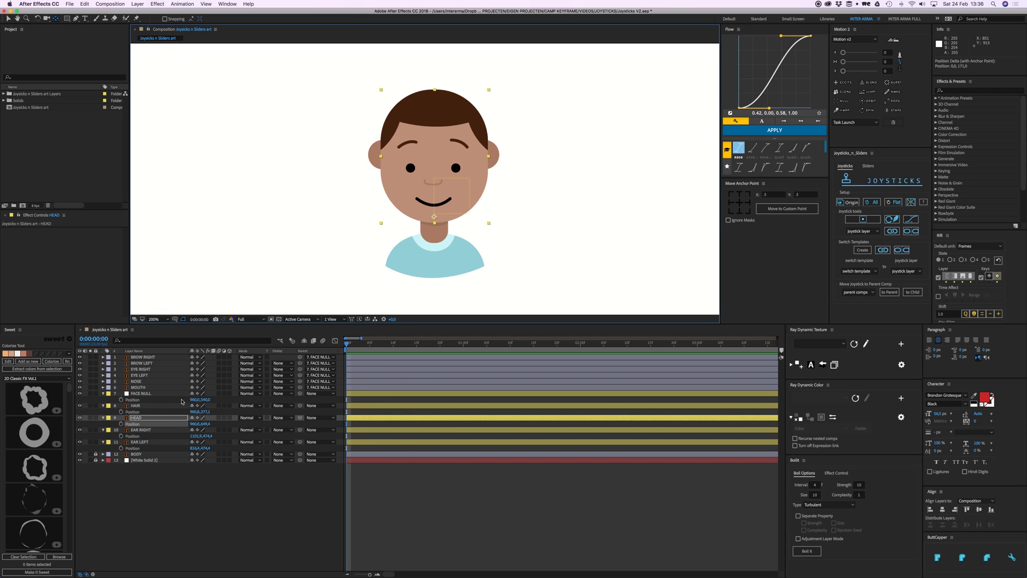
- Set first-frame Position keyframes on FACE NULL, HAIR, HEAD and both ears
left_click(141, 394)
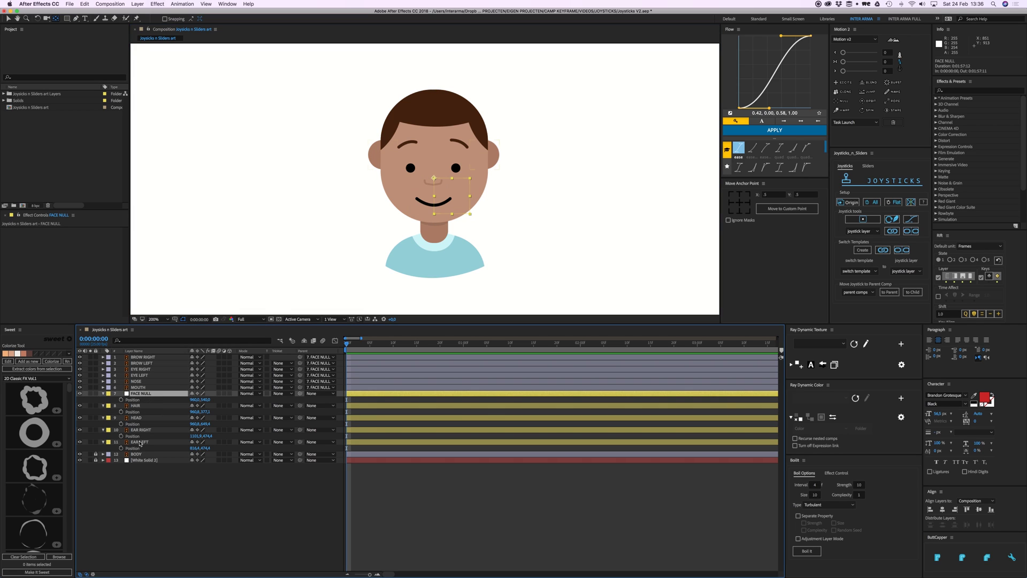
left_click(140, 442, "shift")
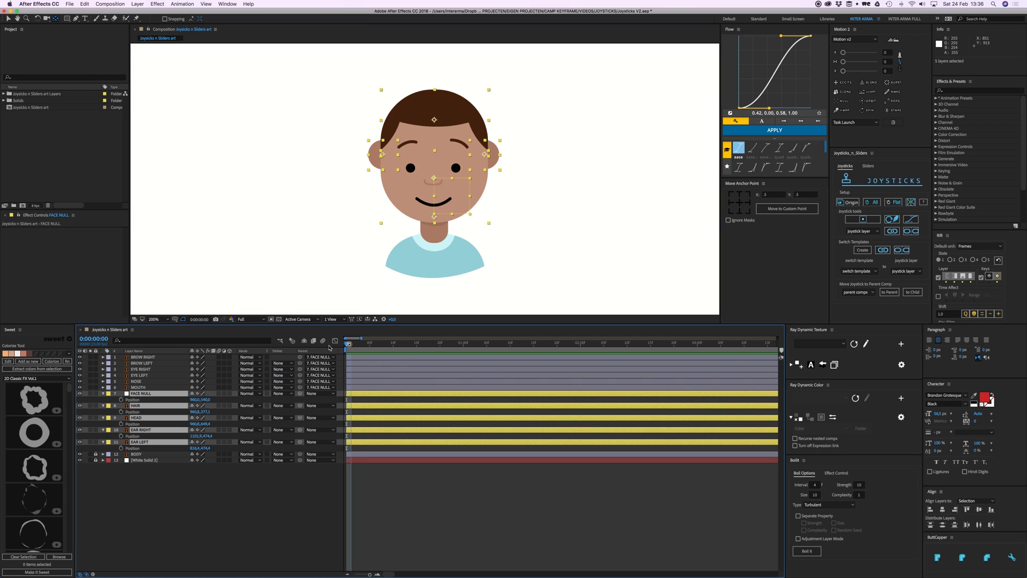
left_click(121, 400)
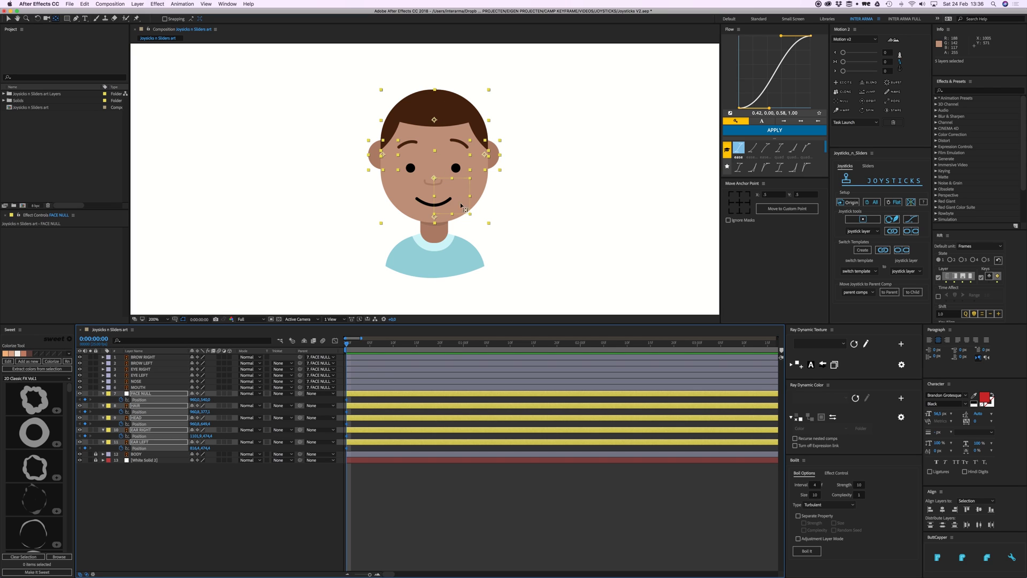
left_click(377, 574)
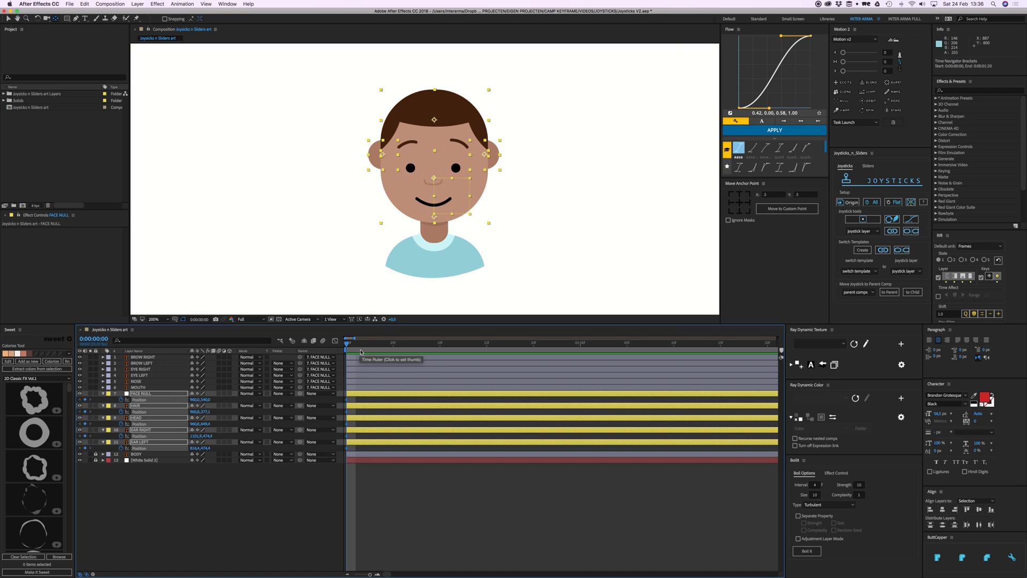
- Step through the first frames, return to frame 0 and review the Position keyframes
key("Page_Down")
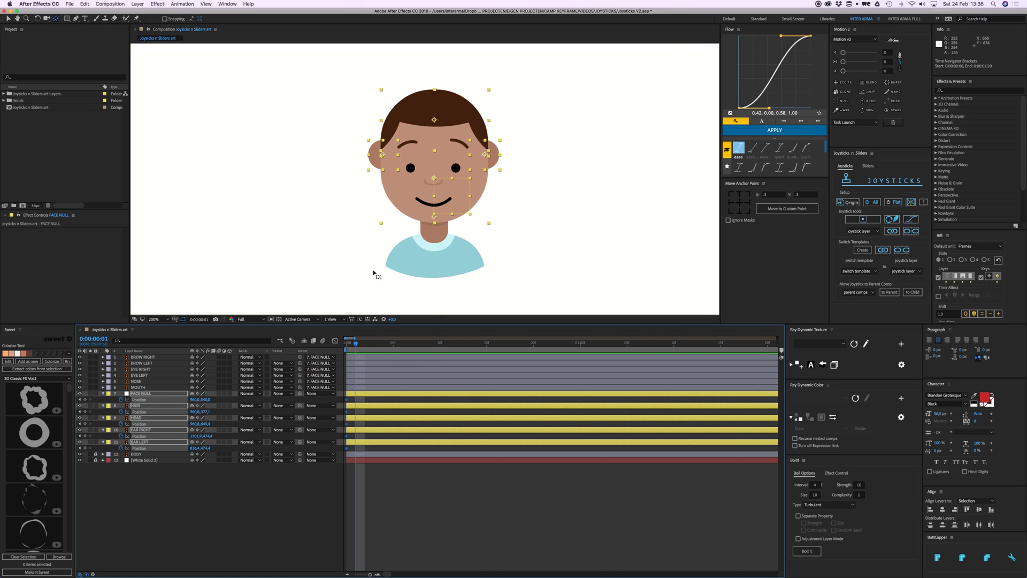
key("Page_Down")
key("Page_Down")
key("Page_Down")
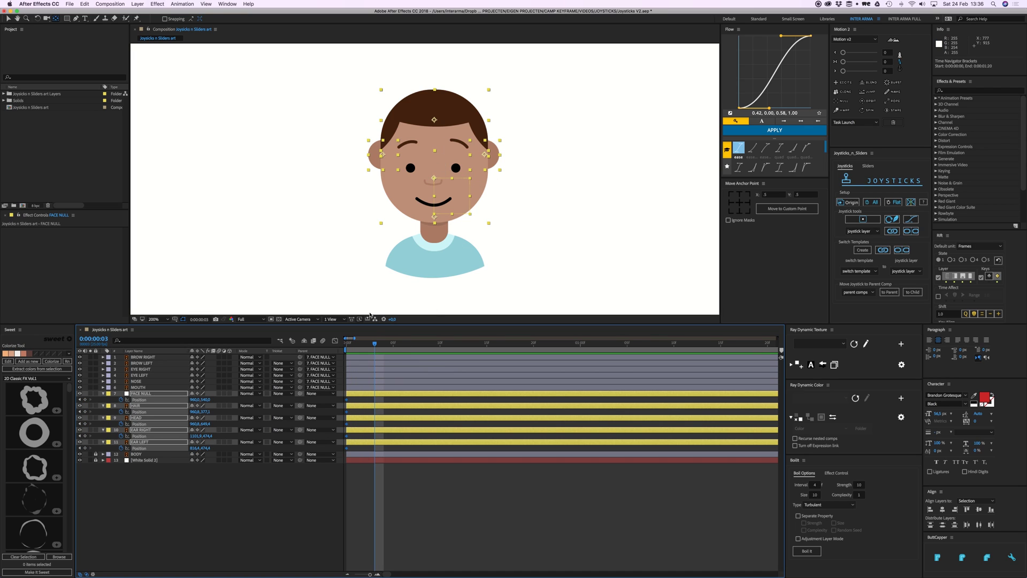
key("Home")
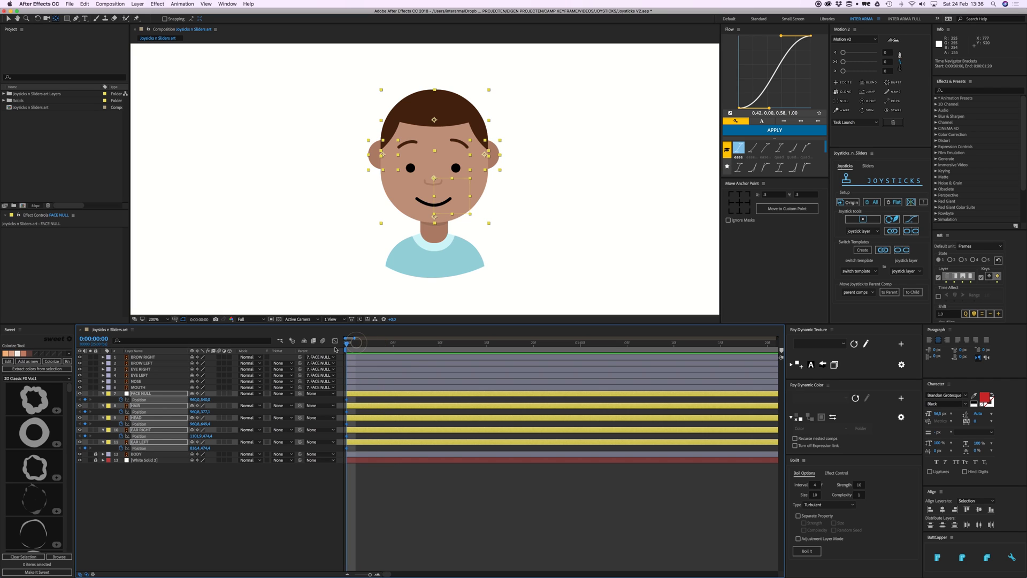
left_click_drag(409, 401, 327, 459)
left_click(359, 404)
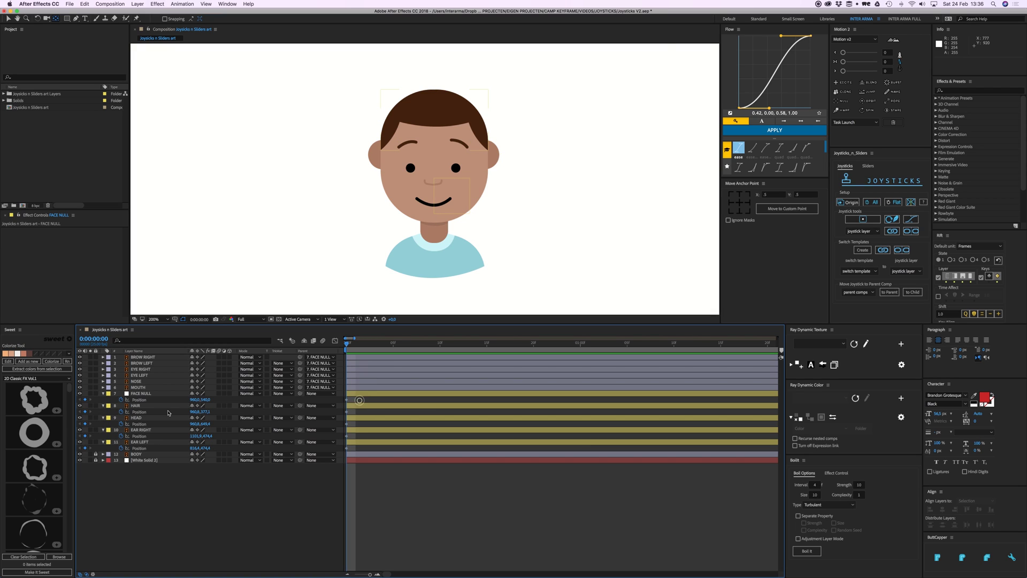
left_click(348, 345)
- Add a 0x+0,0° Rotation keyframe to HEAD at frame 0, then select HAIR
left_click(139, 418)
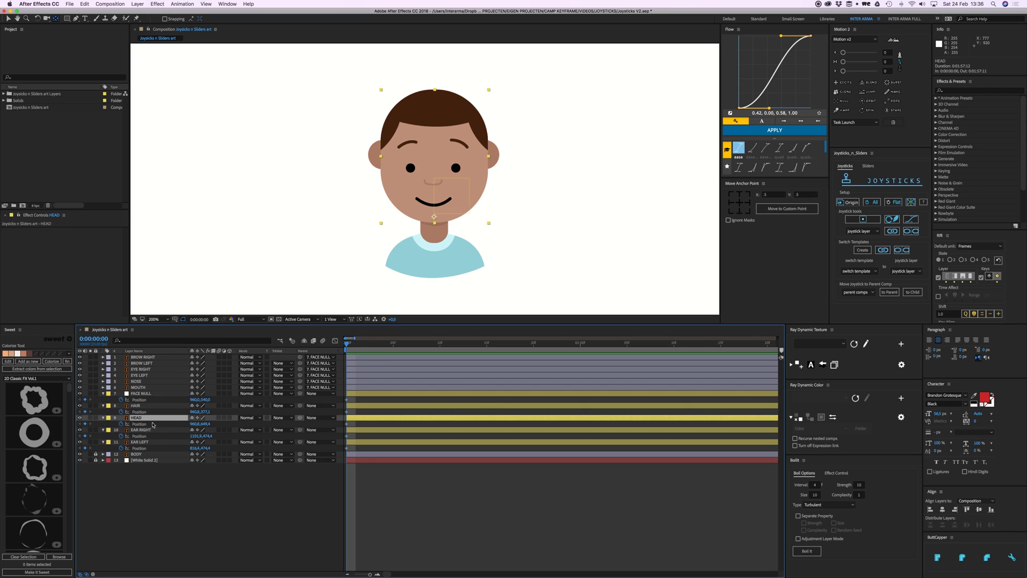
key("shift+r")
left_click(122, 430)
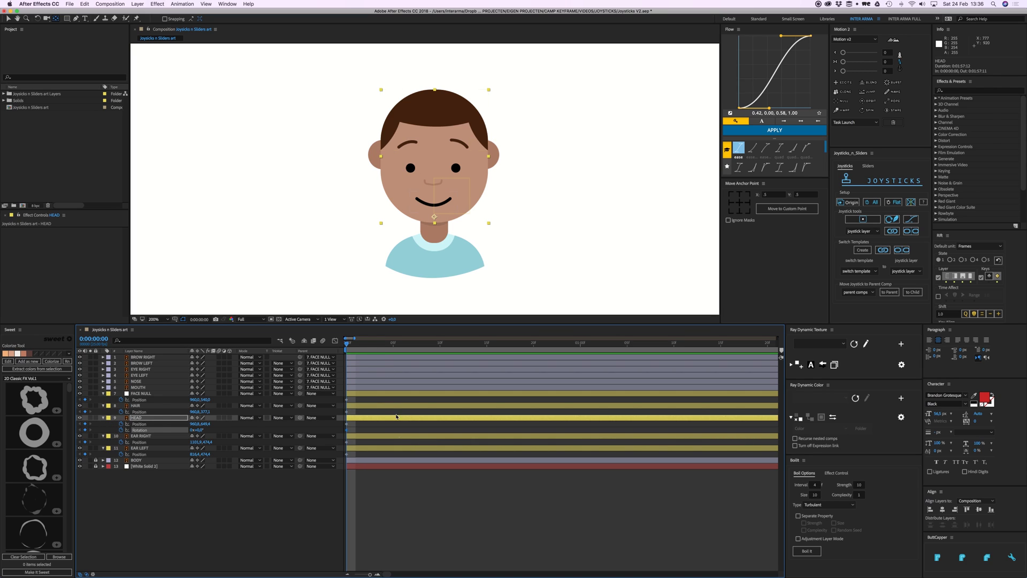
left_click(137, 406)
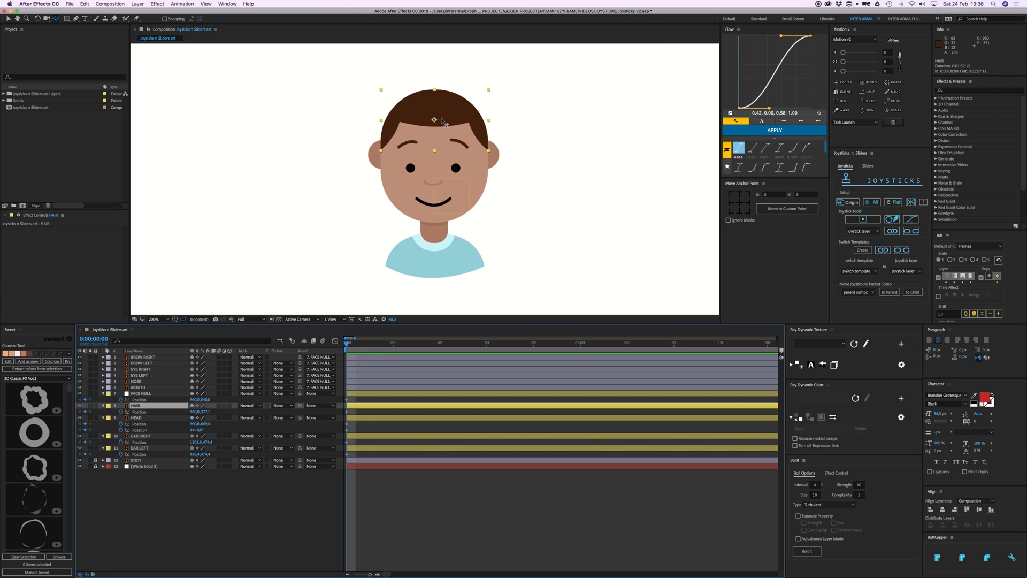
key("v")
- Try converting HAIR to a shape layer, undo it, and scale the hair to 110%
right_click(138, 409)
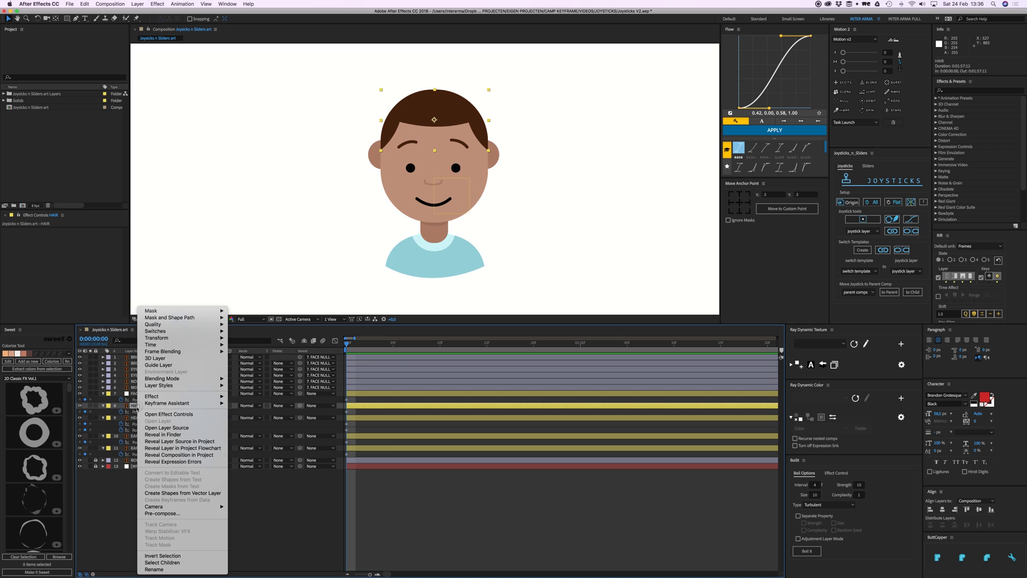
left_click(187, 493)
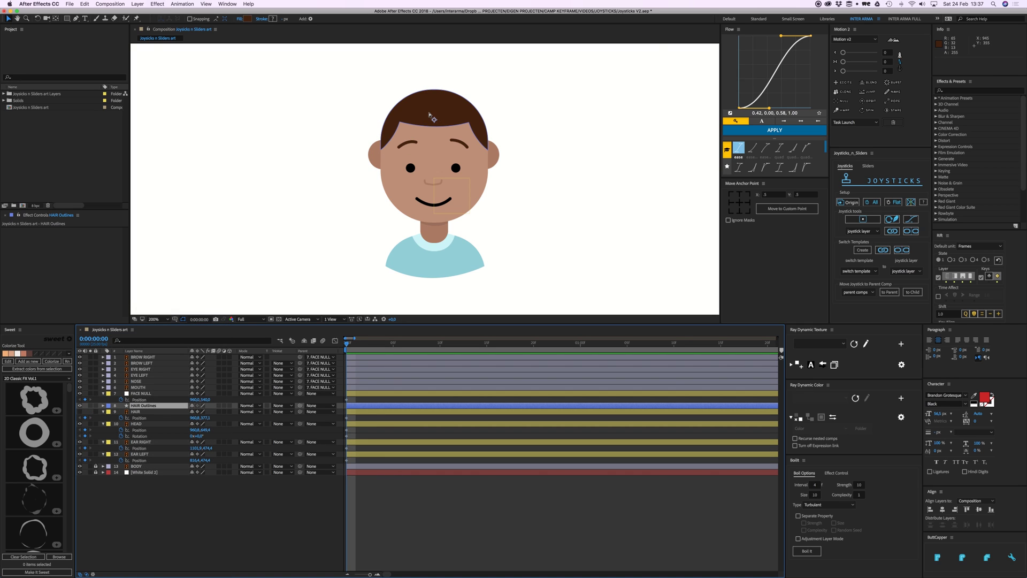
key("super+z")
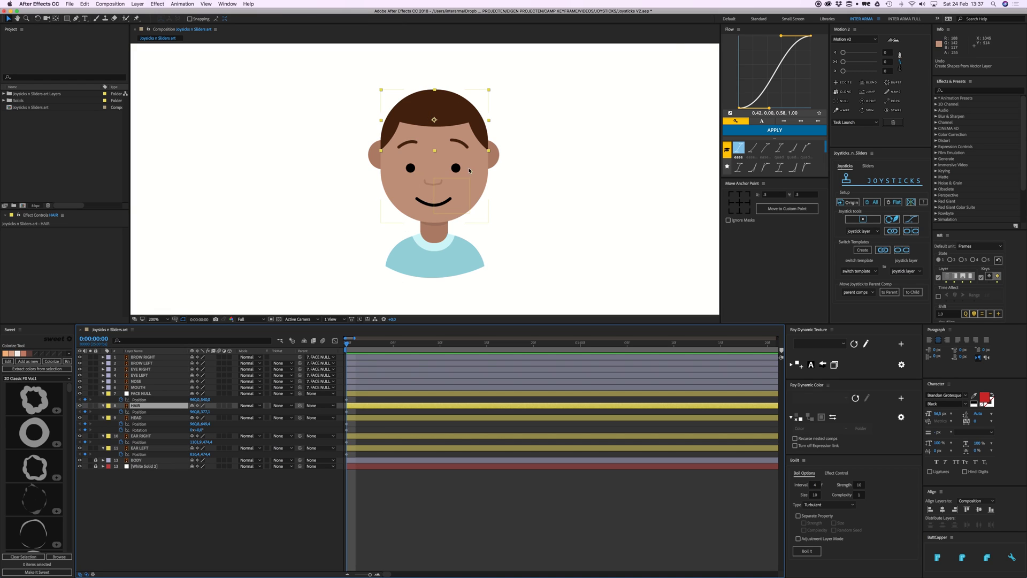
left_click_drag(488, 154, 494, 157)
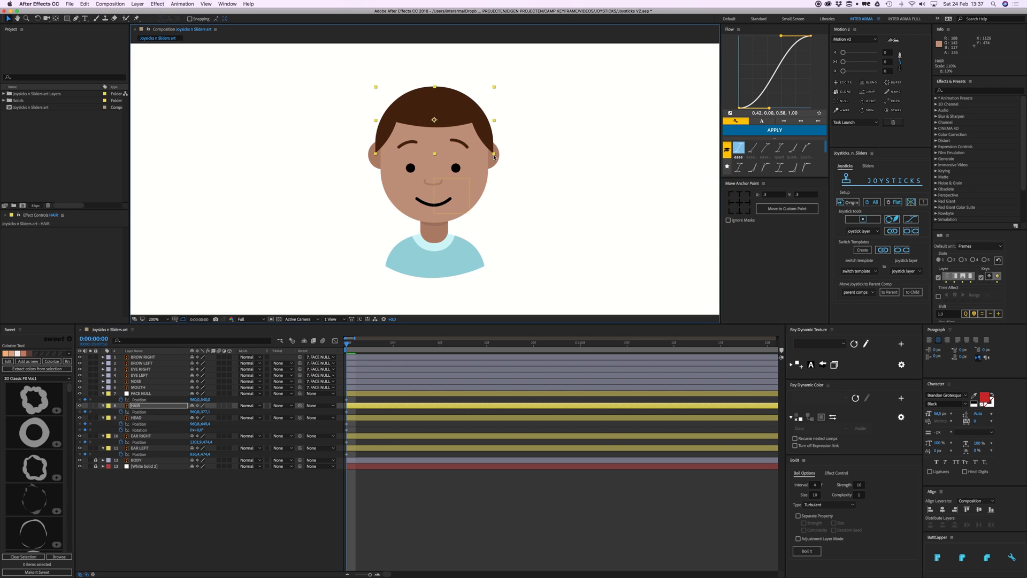
- Duplicate HEAD as HEAD 2 and set HAIR's track matte to Alpha Matte "HEAD 2"
left_click(140, 418)
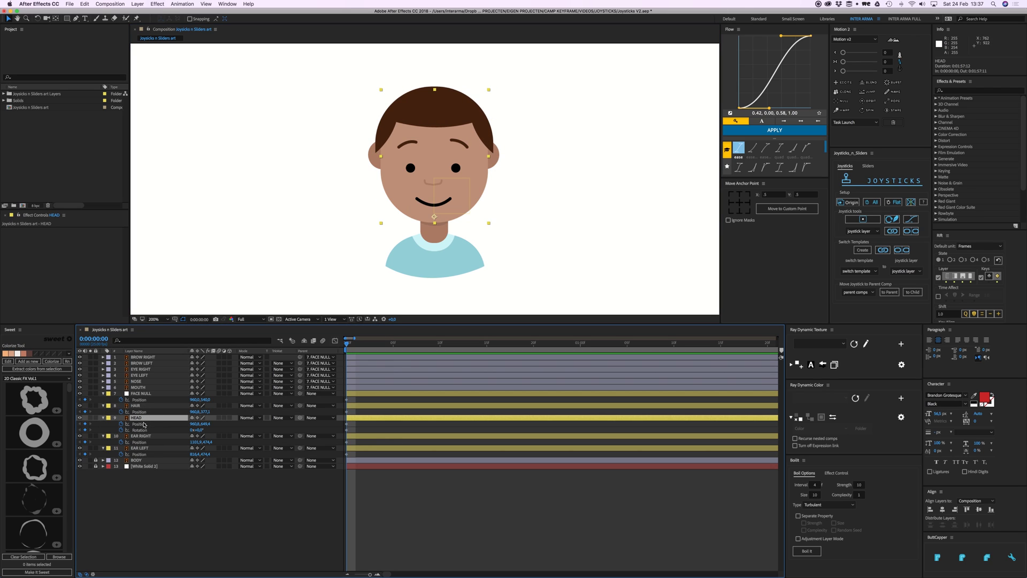
key("cmd+d")
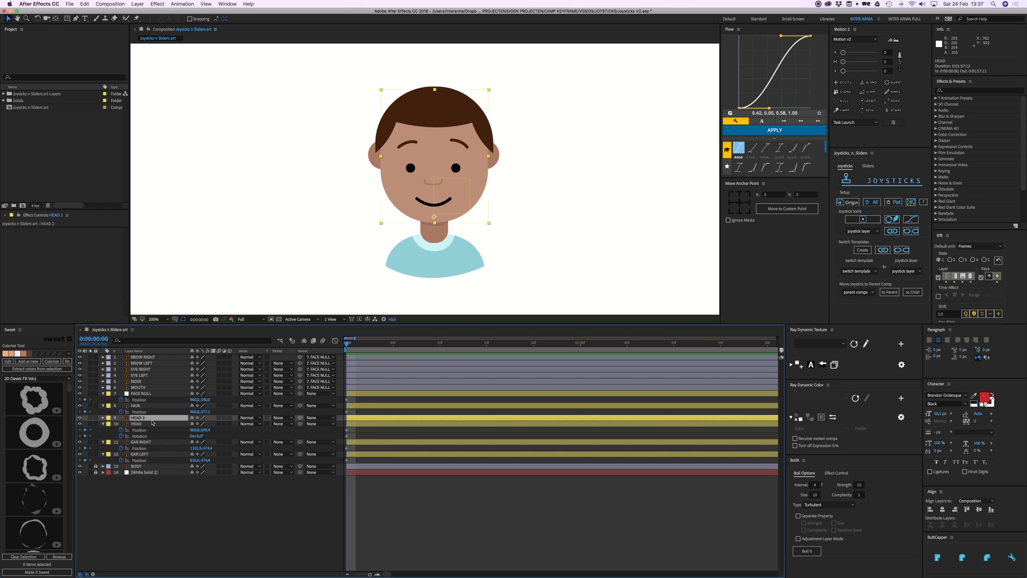
left_click_drag(140, 405, 141, 420)
left_click(288, 412)
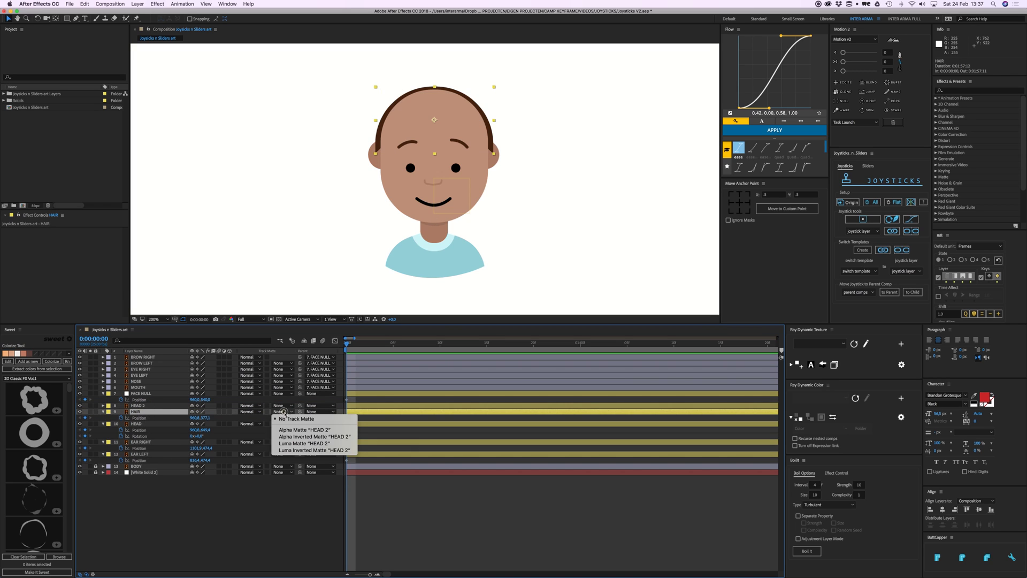
left_click(301, 431)
- Test-nudge the clipped hair down and right, then undo the move
left_click(432, 522)
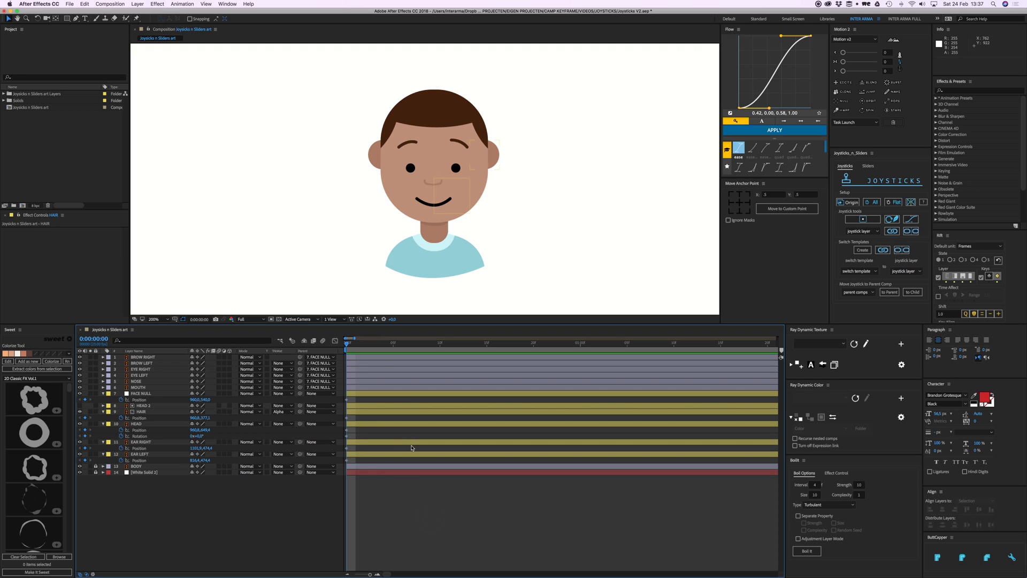
left_click(140, 412)
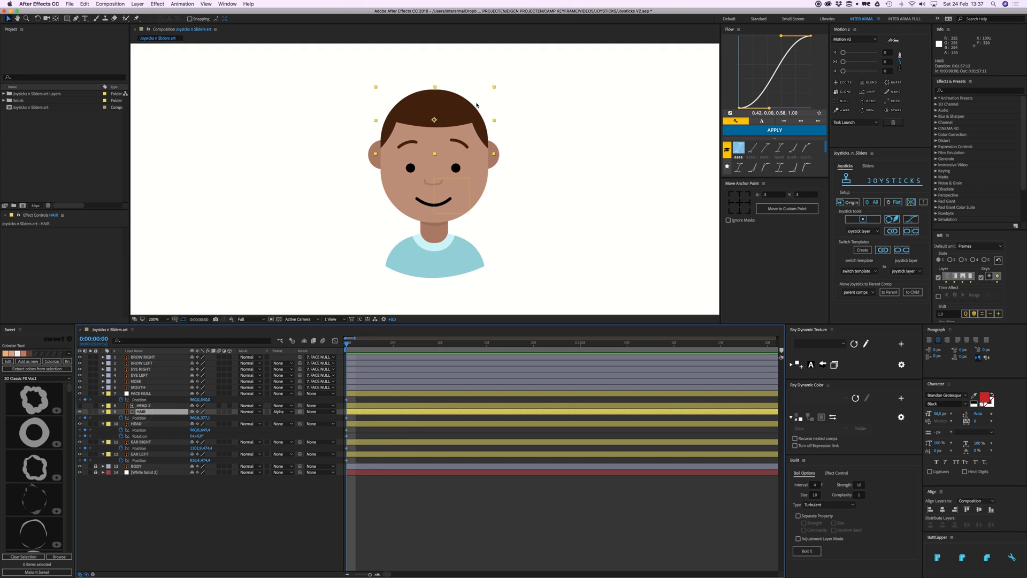
left_click_drag(462, 111, 465, 118)
key("cmd+z")
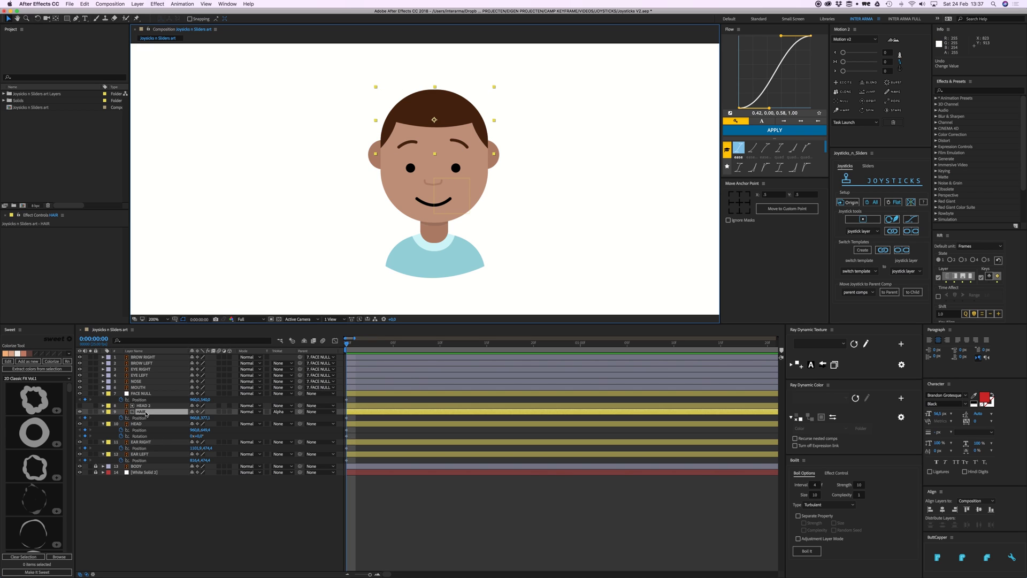
- Keyframe the origin pose at frame 1 for FACE NULL through EAR LEFT using Joysticks 'n Sliders Origin
left_click_drag(360, 404, 360, 456)
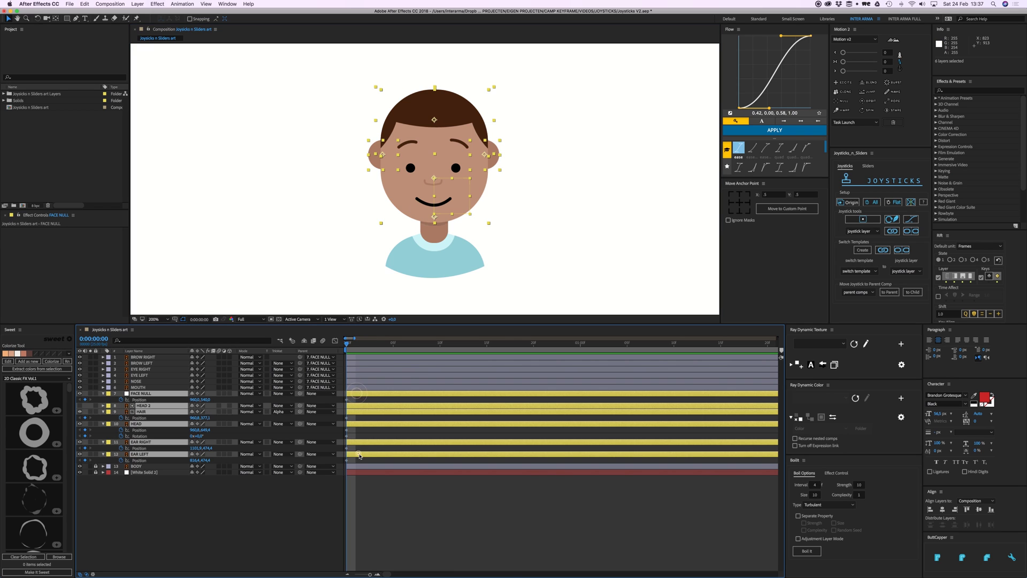
key("u")
key("u")
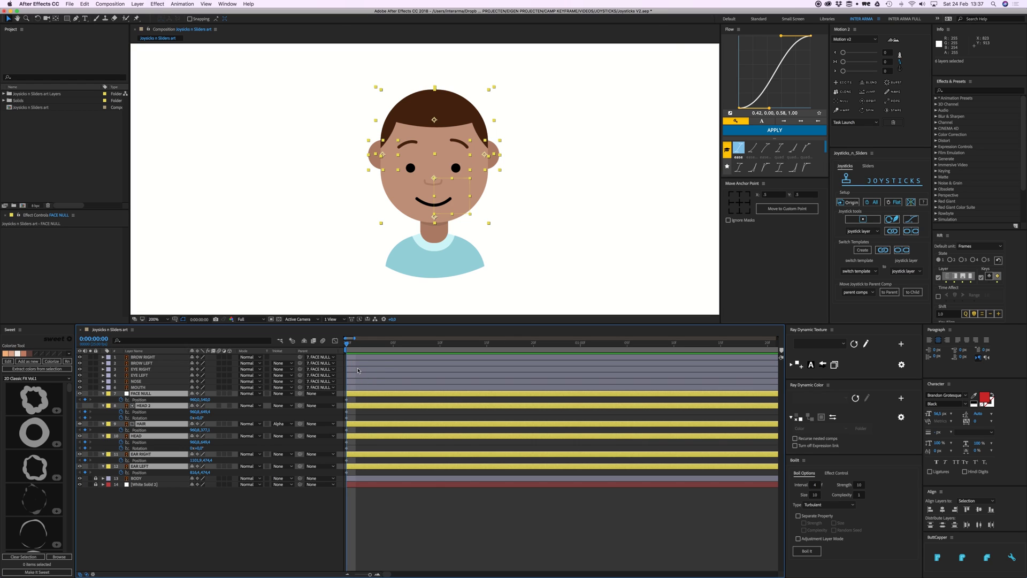
key("Page_Down")
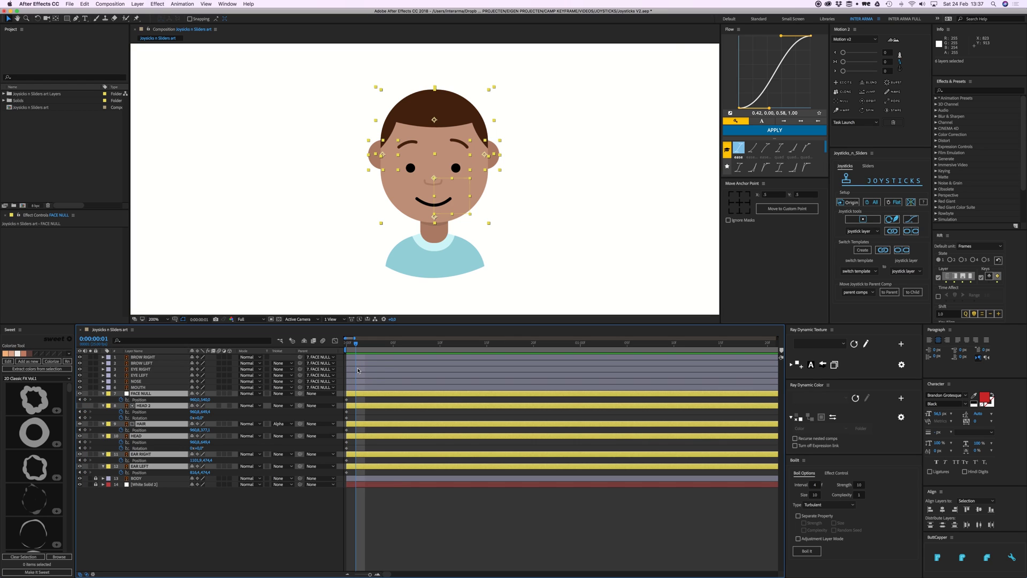
left_click(852, 206)
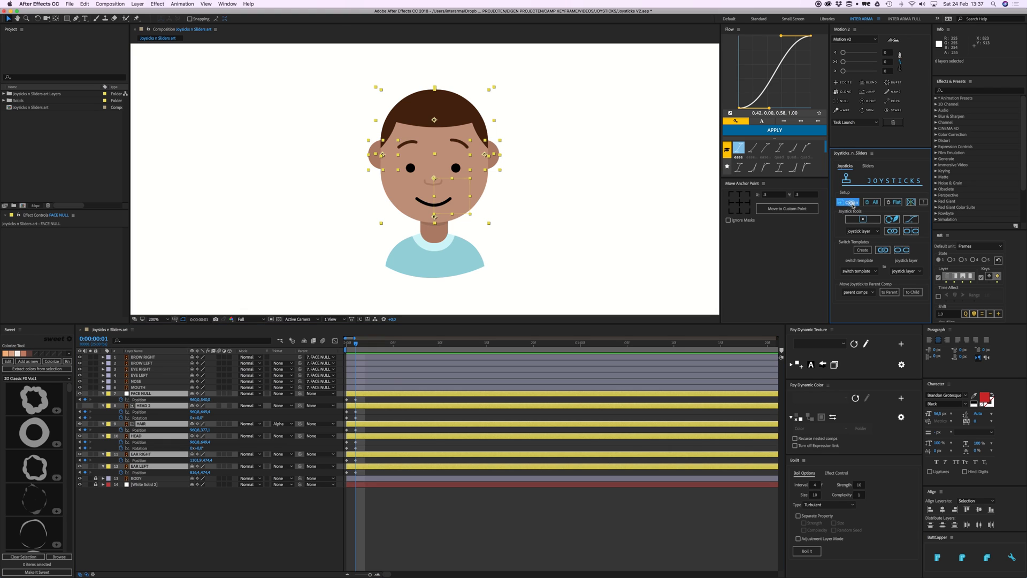
left_click_drag(342, 429, 343, 473)
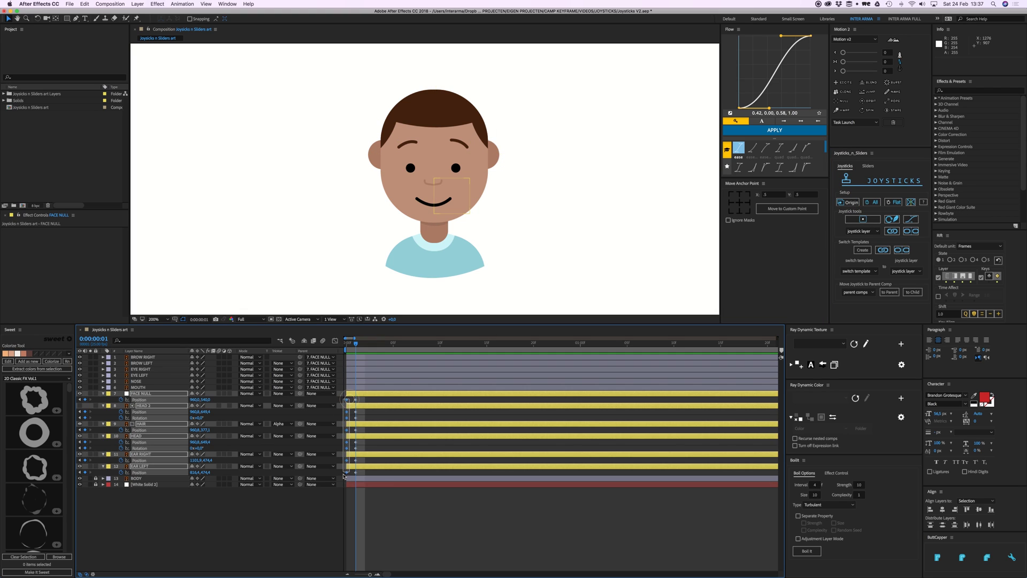
left_click(349, 347)
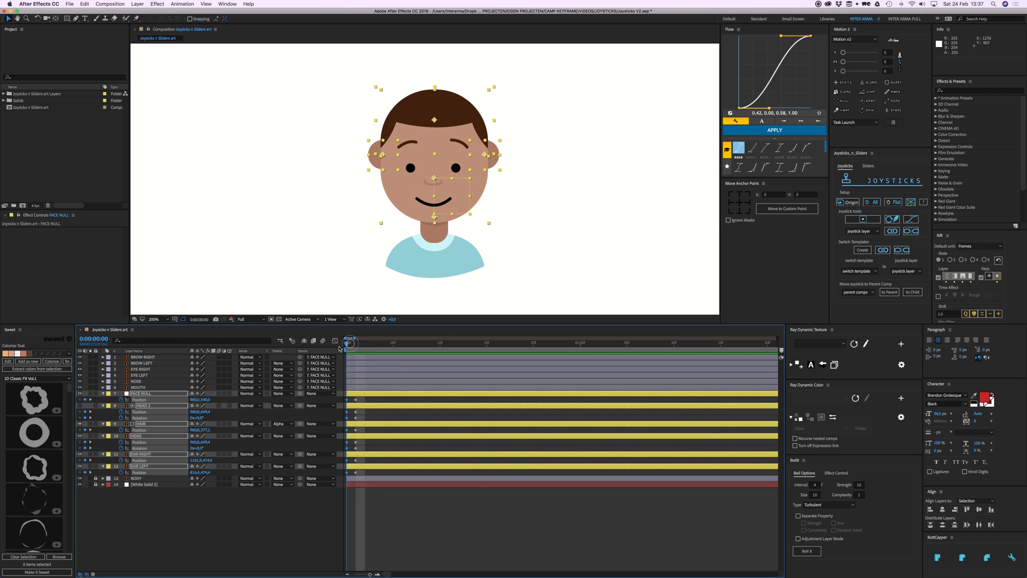
left_click(357, 345)
- Parent FACE NULL, HEAD 2, HAIR and both ears to the HEAD layer
left_click(364, 401)
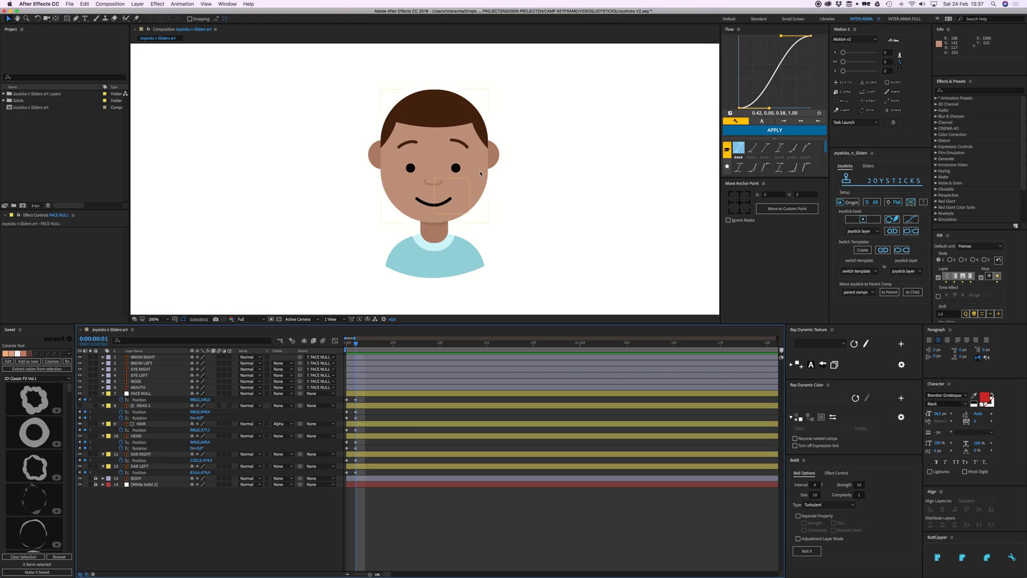
left_click(444, 187)
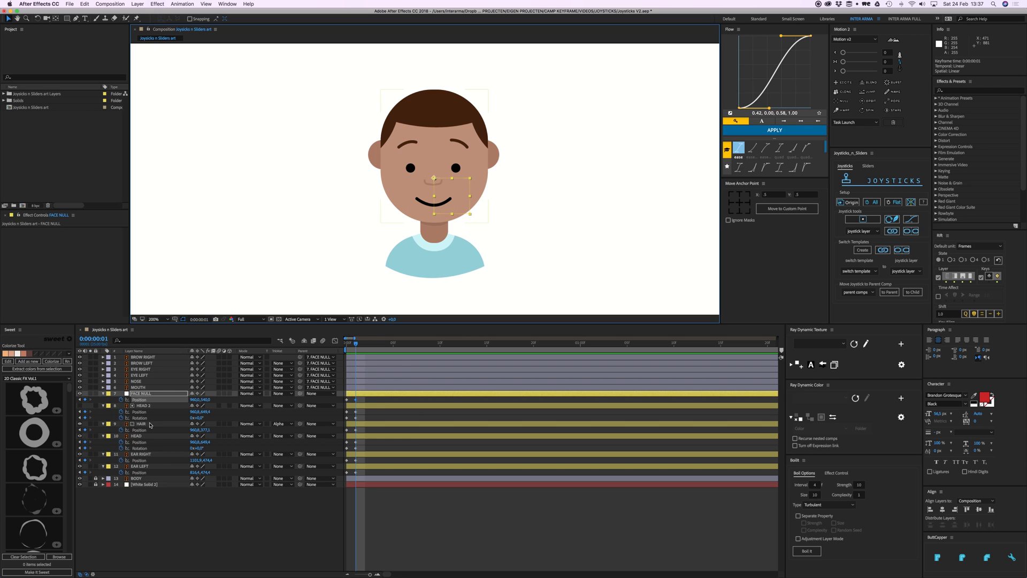
left_click(146, 453, "super")
left_click(140, 466, "super")
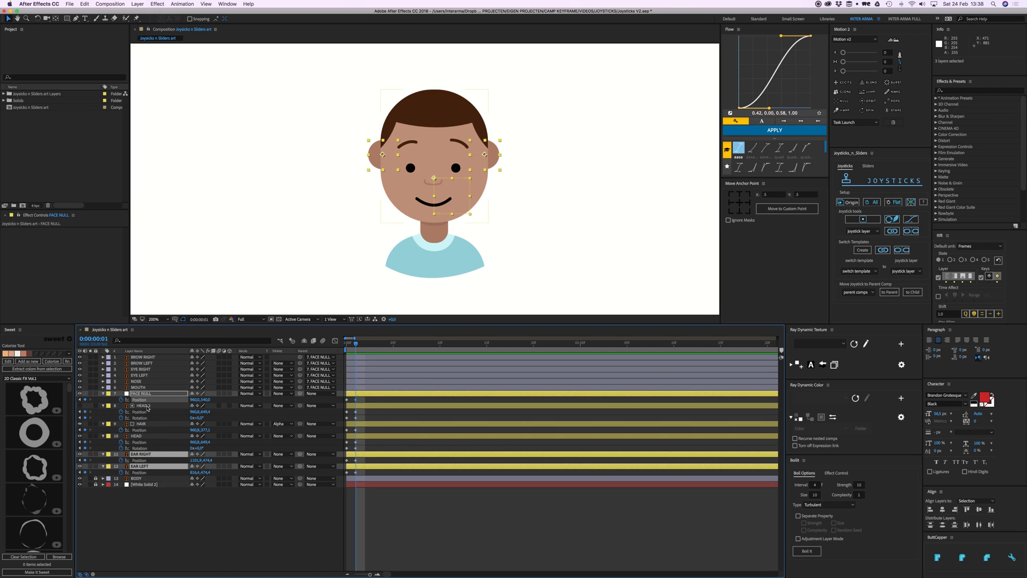
left_click(150, 407, "super")
left_click(145, 424, "super")
left_click_drag(300, 423, 145, 440)
- Rotate the HEAD layer in the viewer to -3°
left_click(143, 438)
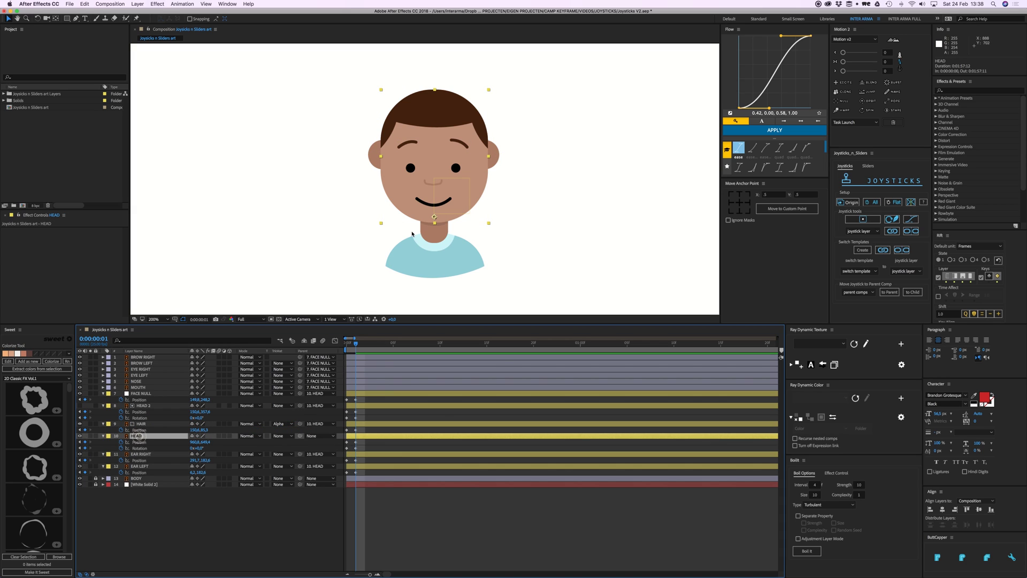
key("w")
left_click_drag(440, 134, 432, 133)
- Undo the test tilt, shift the face right, nudge both ears left and move the hair 15 px right
key("super+z")
key("super+z")
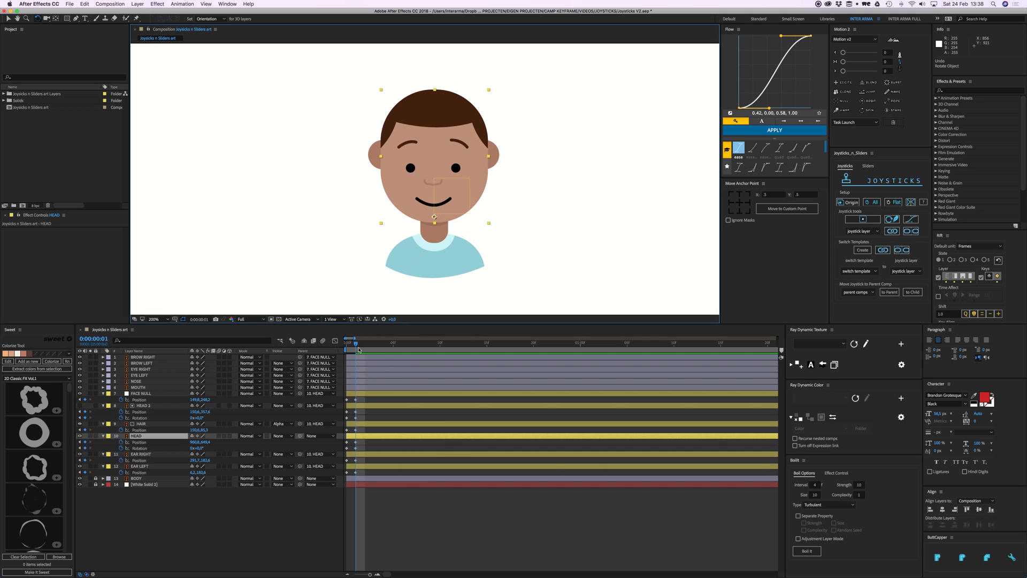
key("v")
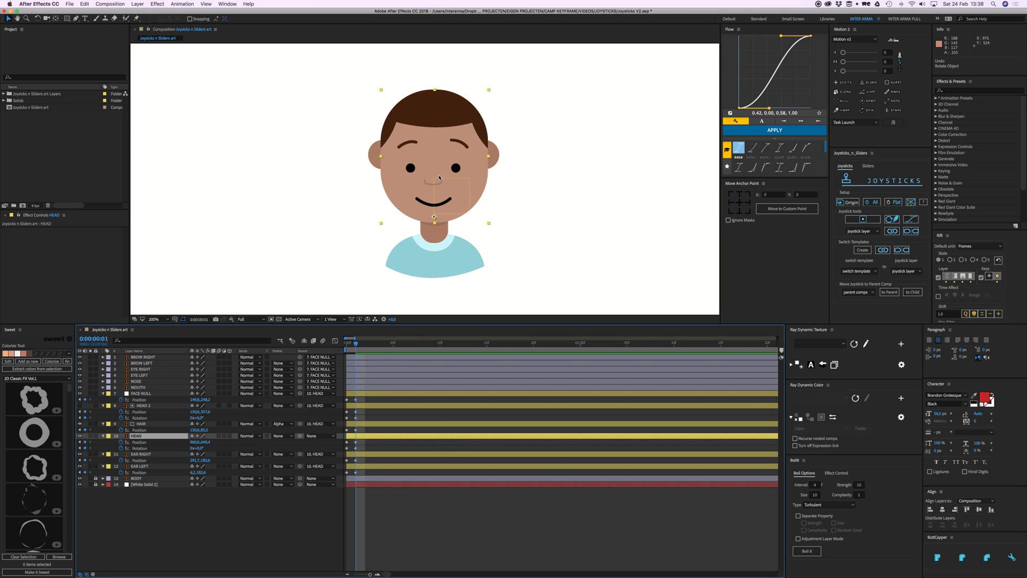
left_click_drag(463, 203, 471, 203)
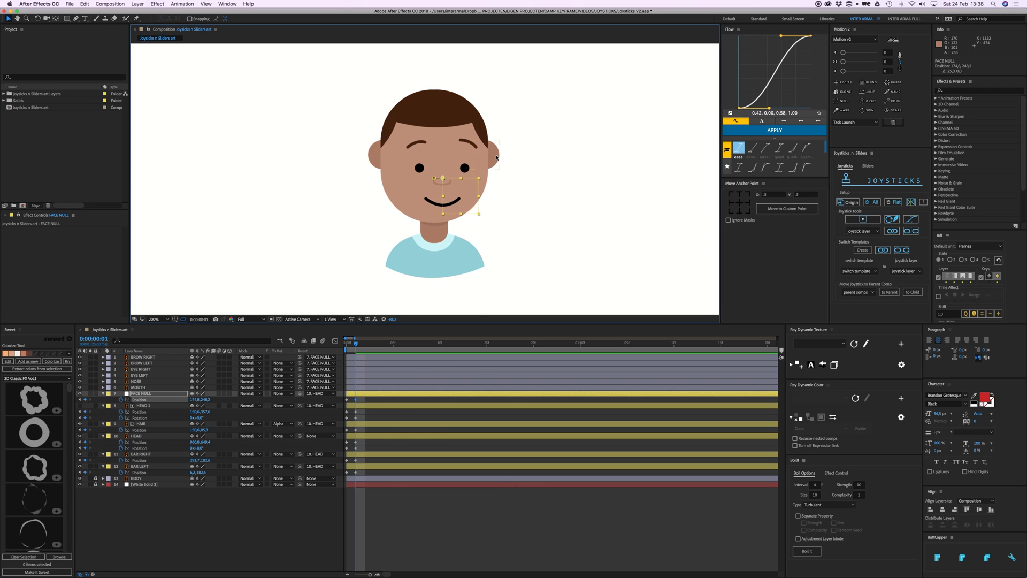
left_click(498, 159)
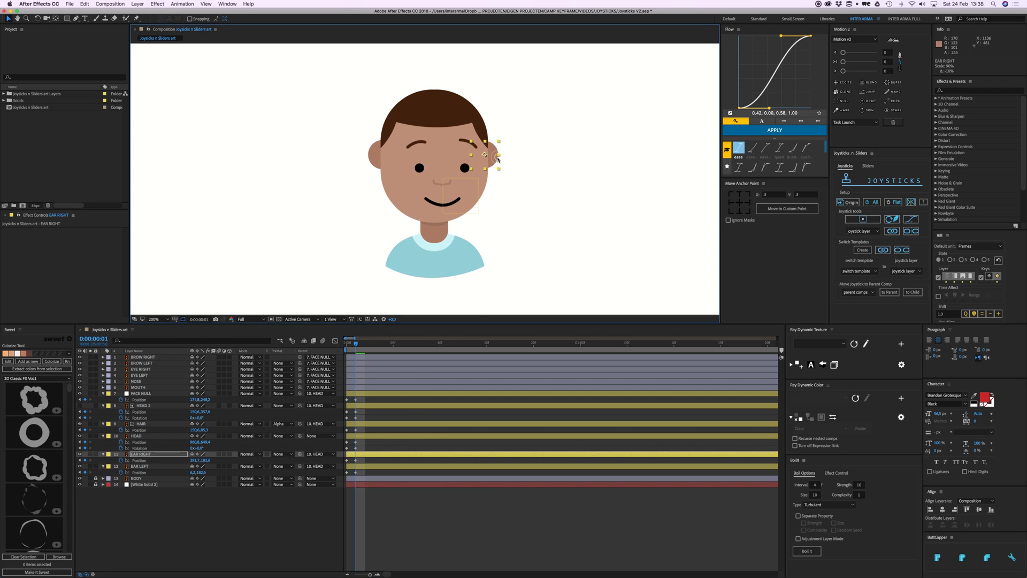
key("Left")
key("Left")
key("Left")
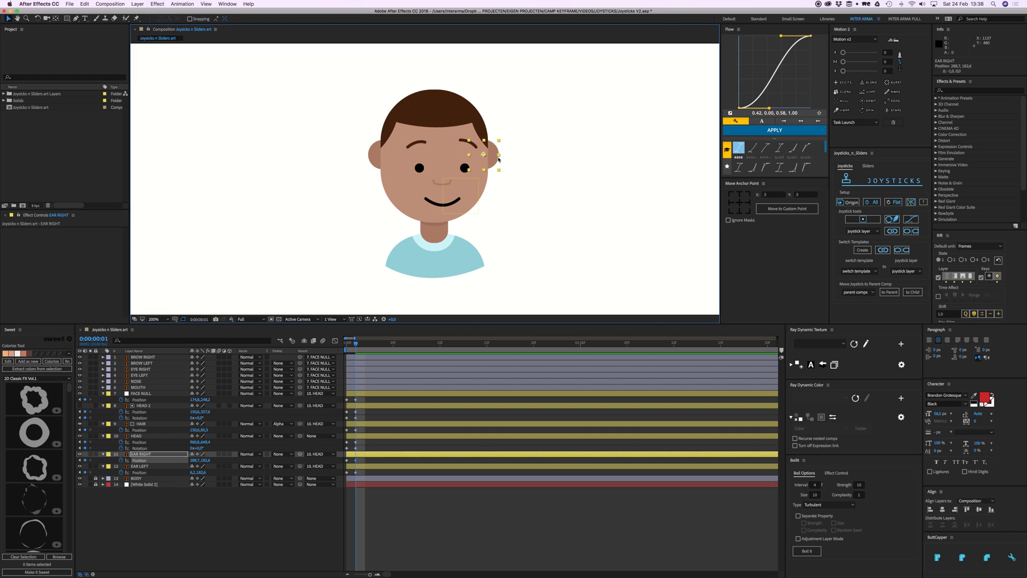
left_click(376, 159)
key("Left")
key("Left")
key("Left")
key("Left")
key("Left")
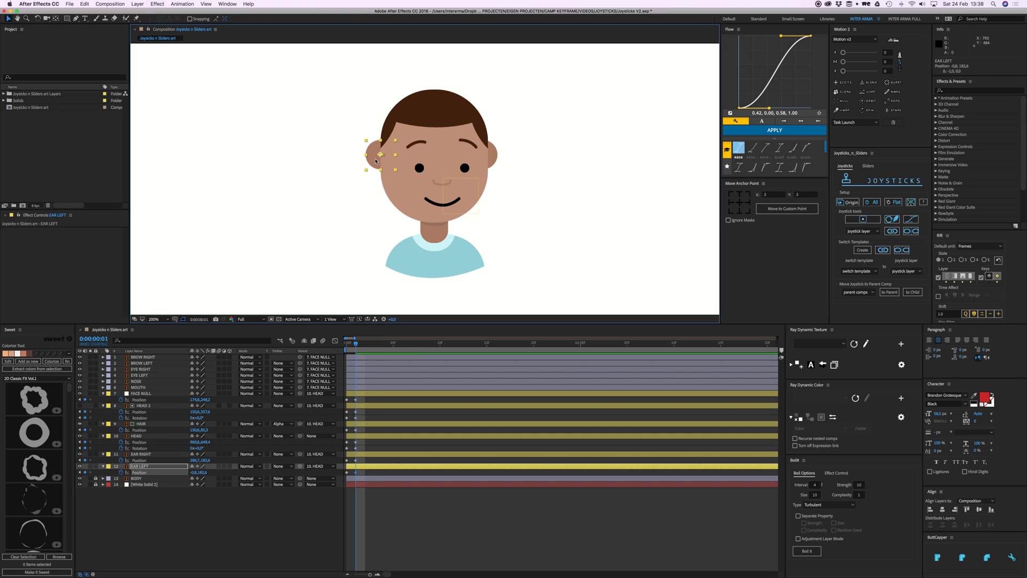
left_click(507, 500)
left_click_drag(355, 346, 354, 349)
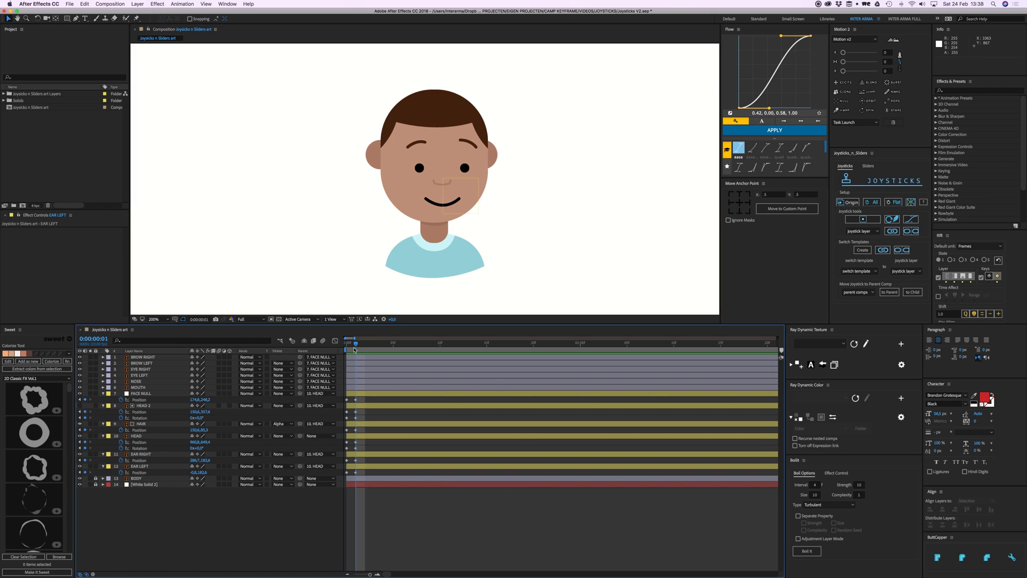
left_click_drag(436, 117, 440, 116)
left_click_drag(355, 348, 357, 348)
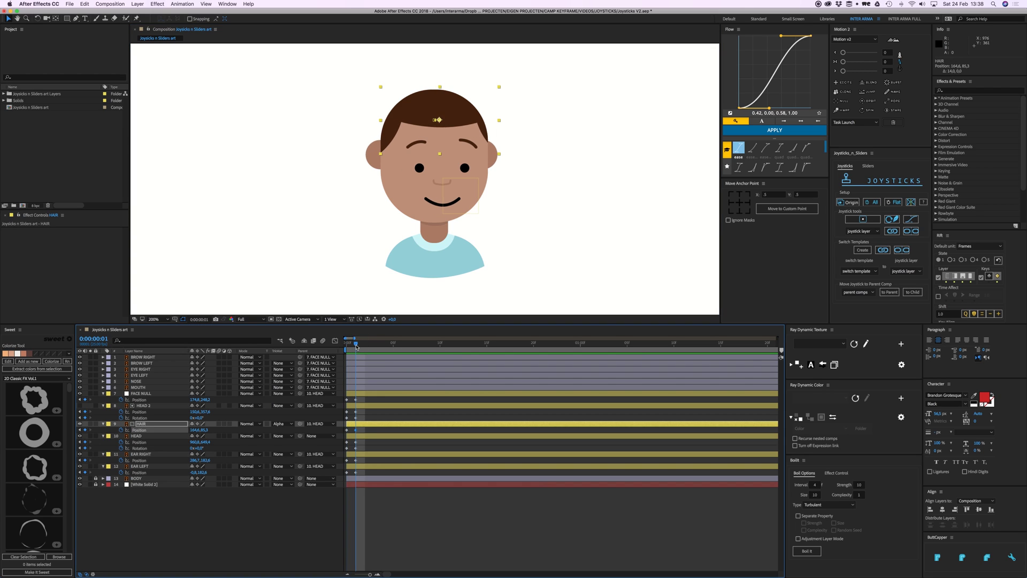
- Tilt HEAD to -6° at frame 1, compare with upright frame 0, then advance to frame 2
left_click(395, 199)
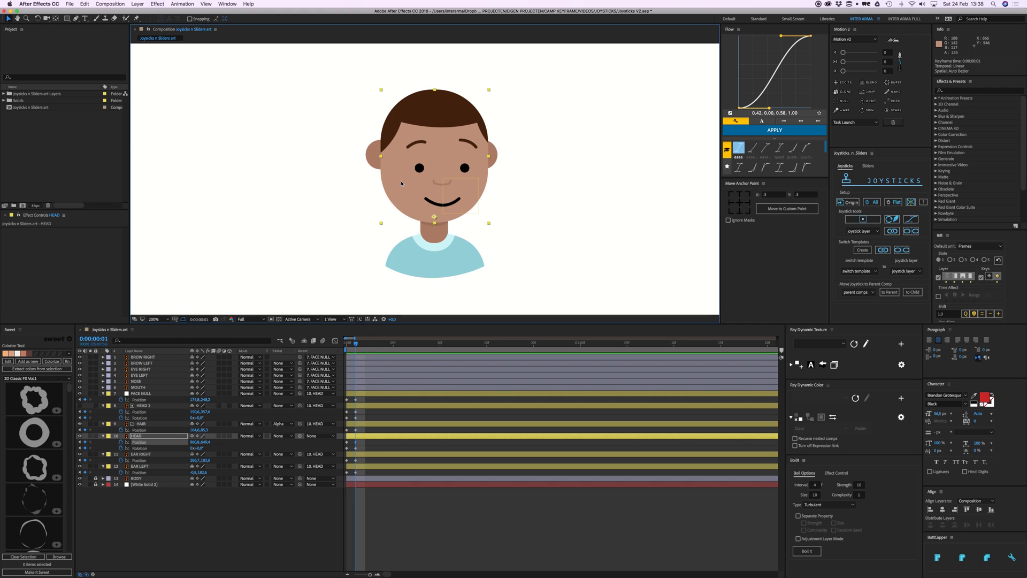
key("w")
left_click_drag(431, 101, 420, 101)
left_click_drag(355, 343, 344, 347)
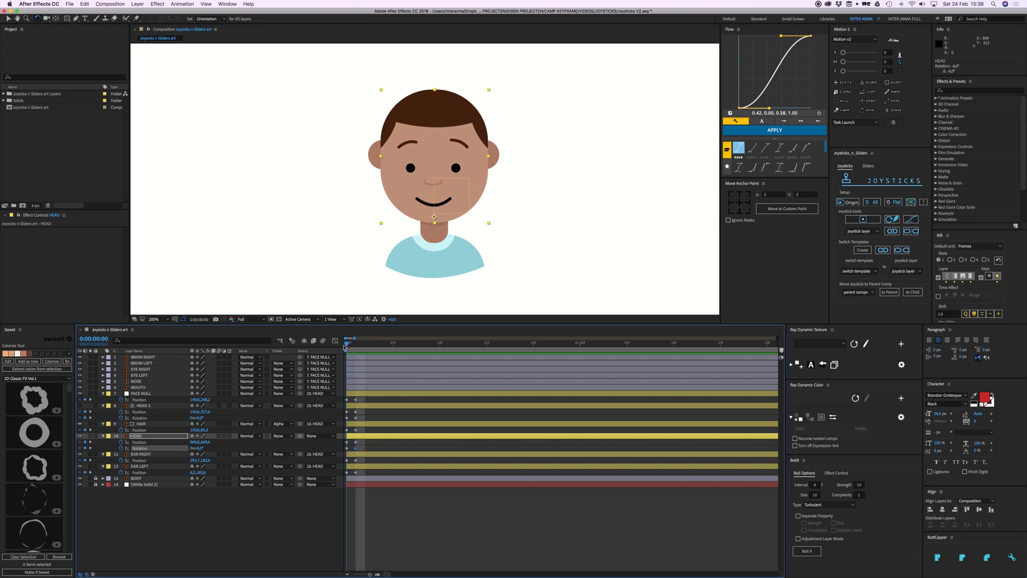
left_click(352, 346)
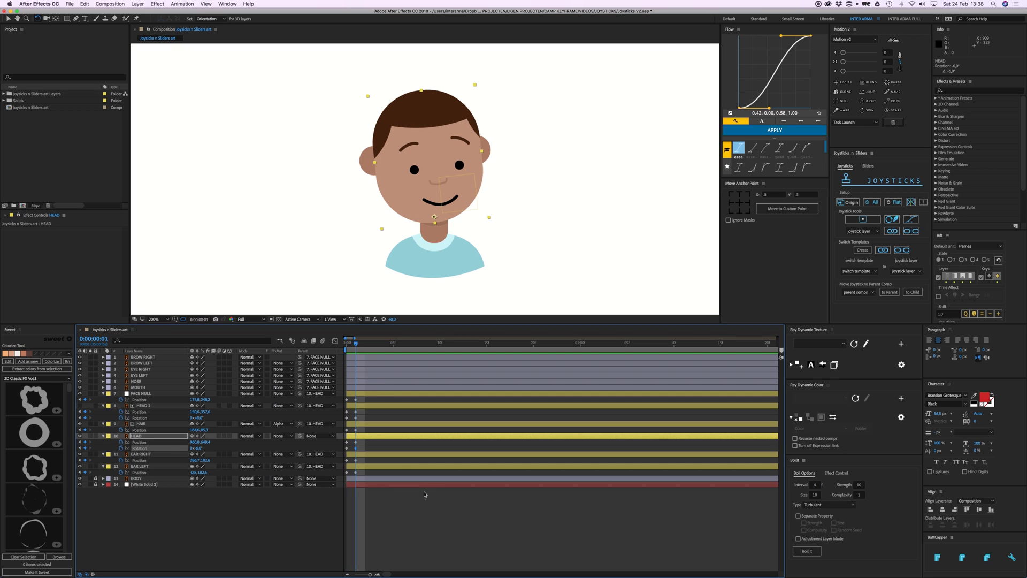
key("Page_Down")
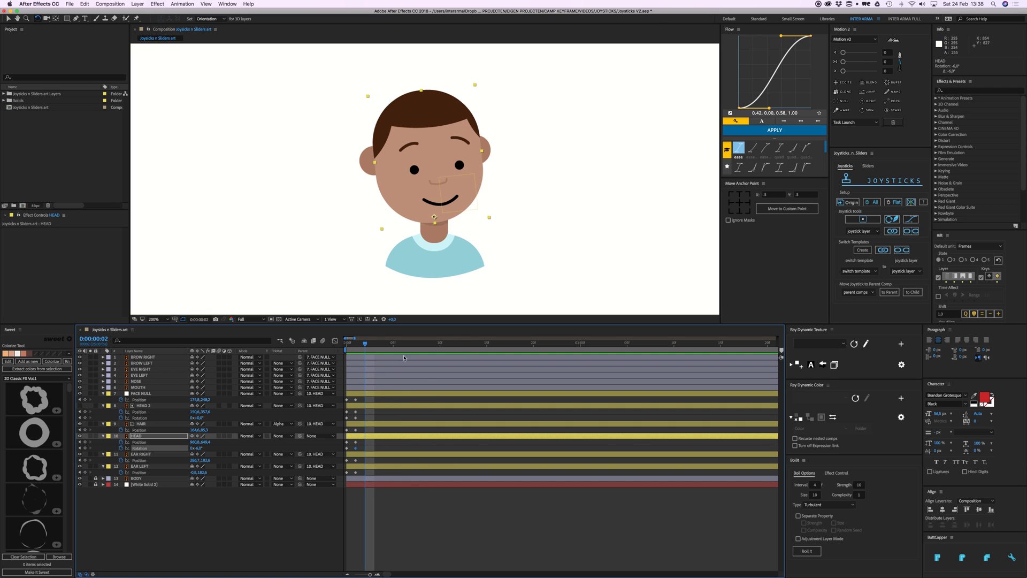
- Key the six head layers, FACE NULL through EAR LEFT, to the Joysticks origin pose
left_click(451, 405)
left_click(448, 394)
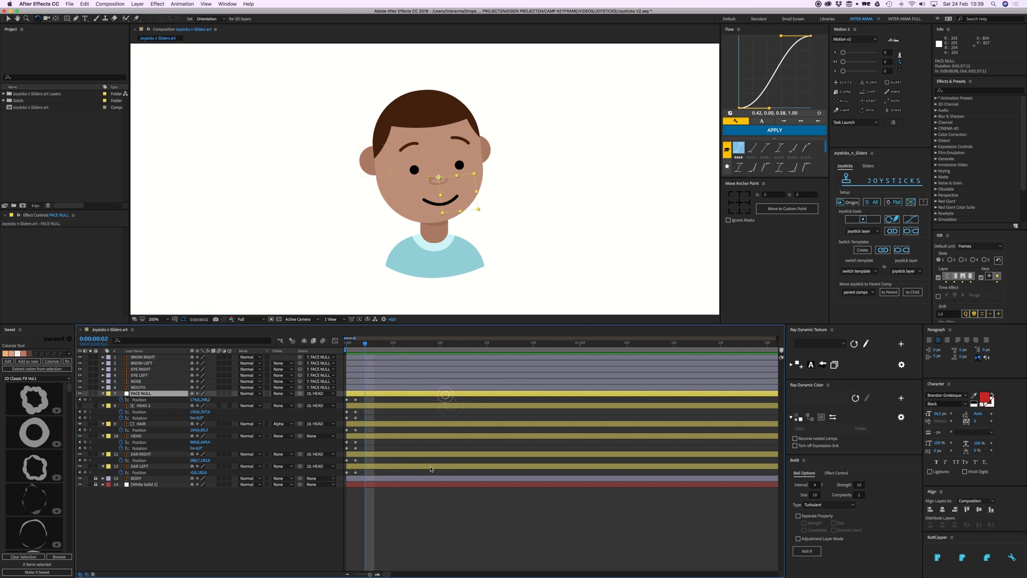
left_click(429, 466, "shift")
left_click(849, 202)
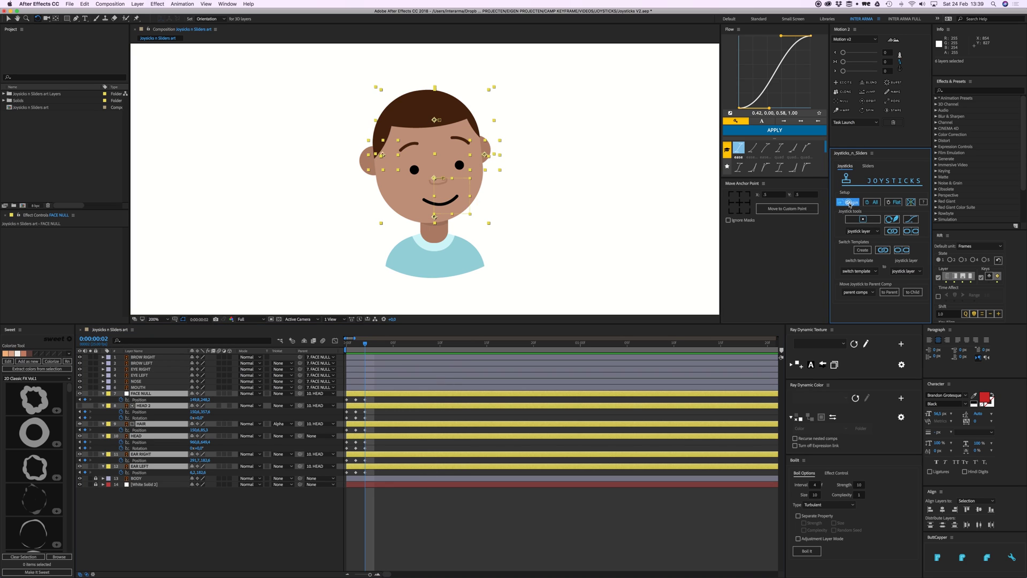
left_click(350, 405)
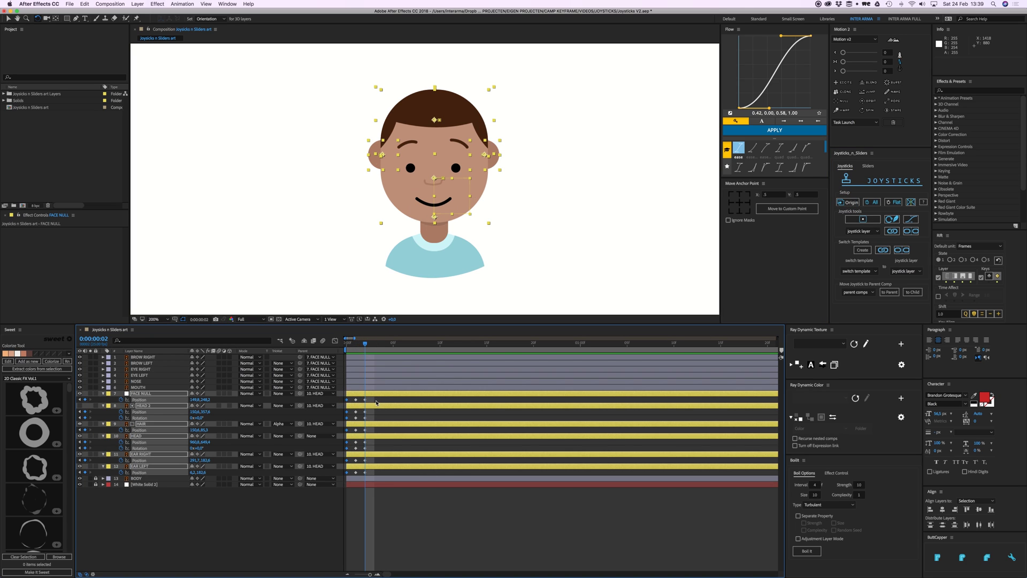
left_click(450, 262)
key("v")
- Shift the face features and hair left and nudge both ears slightly right
left_click_drag(464, 198, 452, 199)
left_click(372, 159)
left_click_drag(373, 158, 378, 159)
left_click(497, 162)
left_click_drag(497, 163, 503, 162)
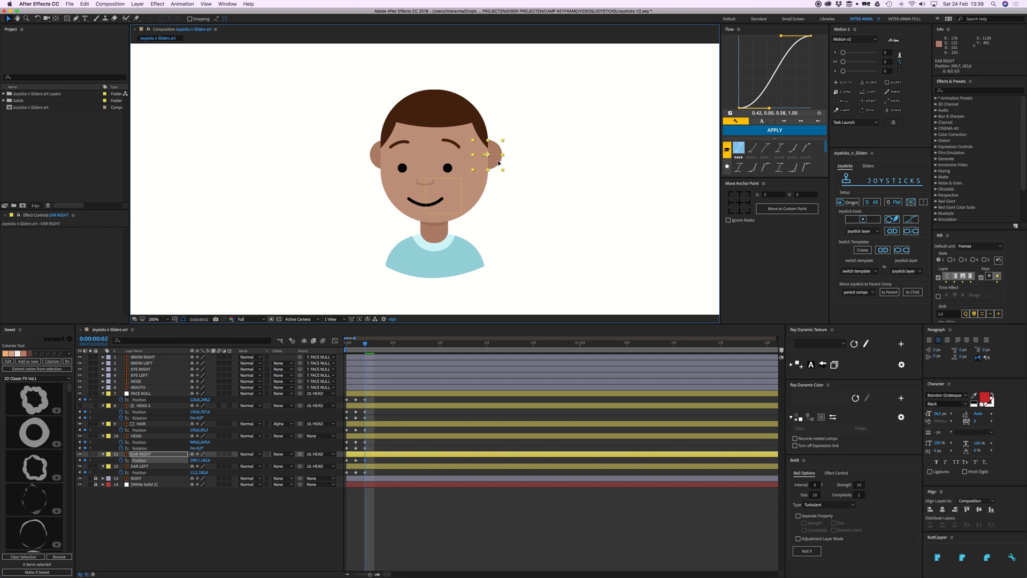
left_click_drag(453, 115, 475, 115)
- Rotate the HEAD layer about 6.5° the opposite way
left_click(472, 200)
key("w")
mouse_move(365, 343)
left_mouse_down()
mouse_move(353, 346)
mouse_move(369, 347)
left_mouse_up()
- Key the six layers from EAR LEFT to FACE NULL to the origin pose at frame 3
left_click(409, 489)
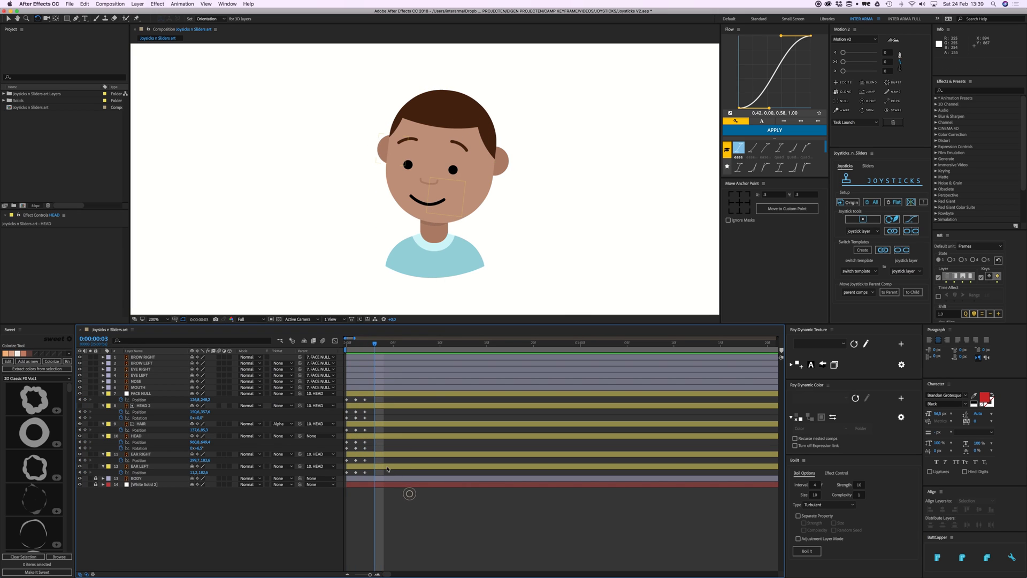
left_click(385, 466)
left_click(384, 393, "shift")
left_click(848, 202)
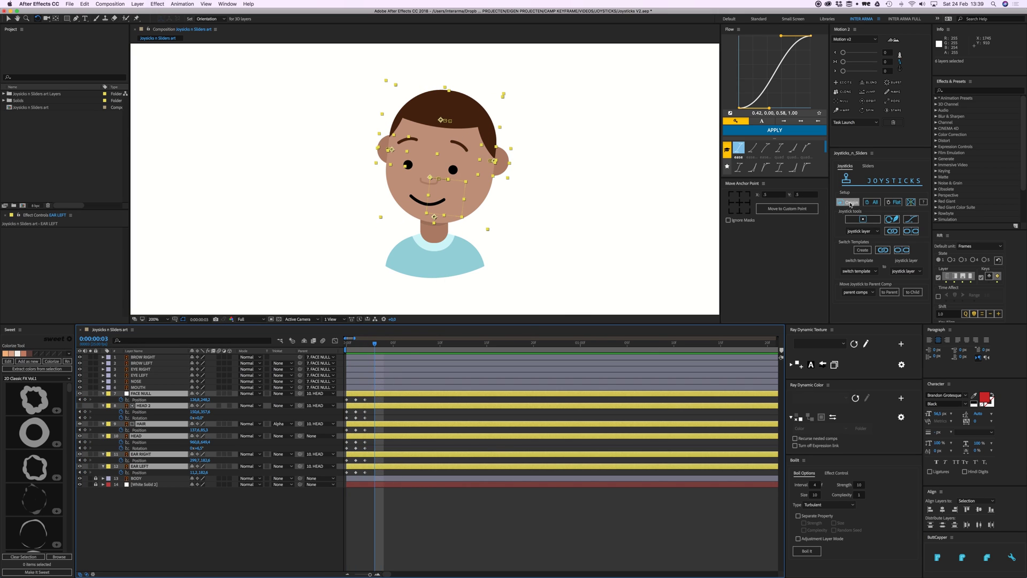
left_click(380, 400)
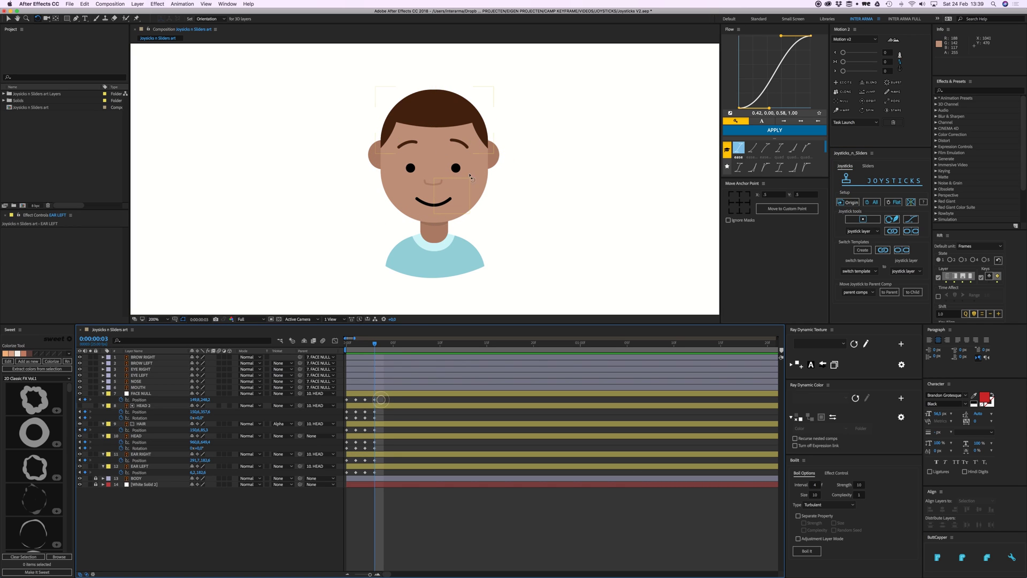
key("v")
- At frame 3, move the face features up, both ears down and the hair up 14 px
left_click(462, 206)
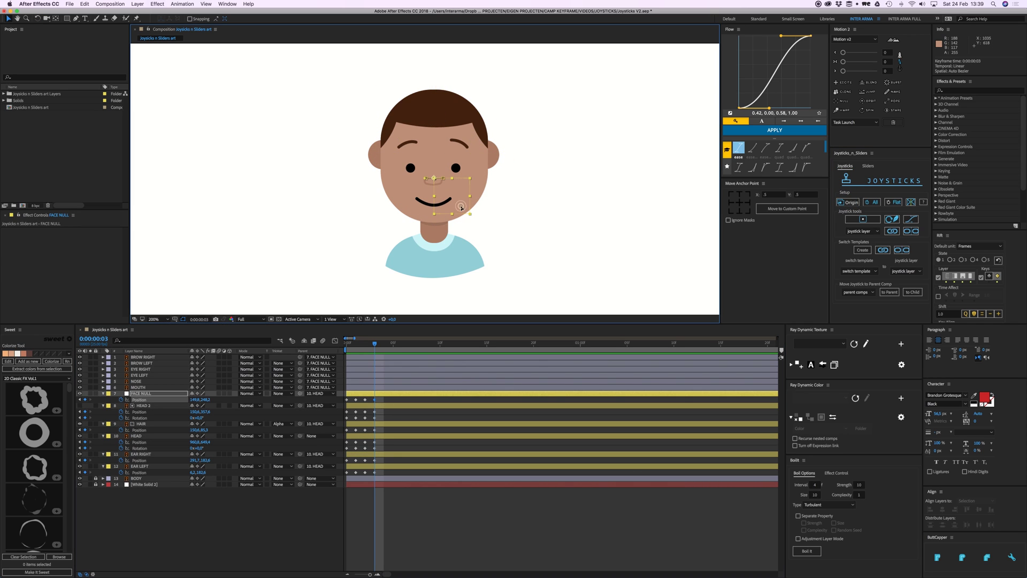
left_click_drag(462, 206, 462, 200)
left_click(493, 155)
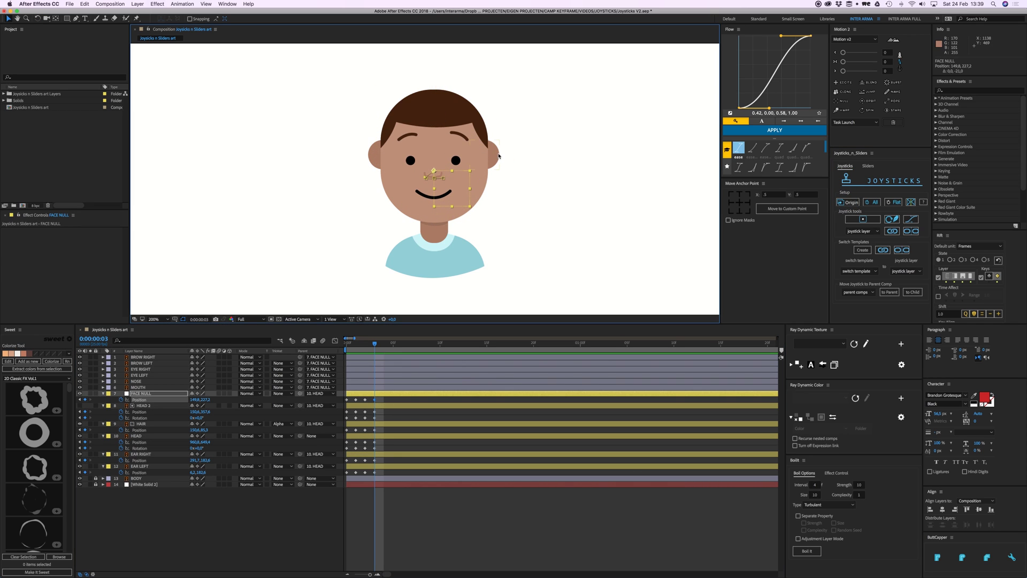
left_click(381, 160, "shift")
left_click_drag(377, 161, 377, 166)
left_click(435, 119)
left_click_drag(435, 118, 437, 109)
left_click(372, 343)
- Compare frame 3 with the neutral frame 0, then raise the face features 7 px
left_click_drag(372, 342, 375, 343)
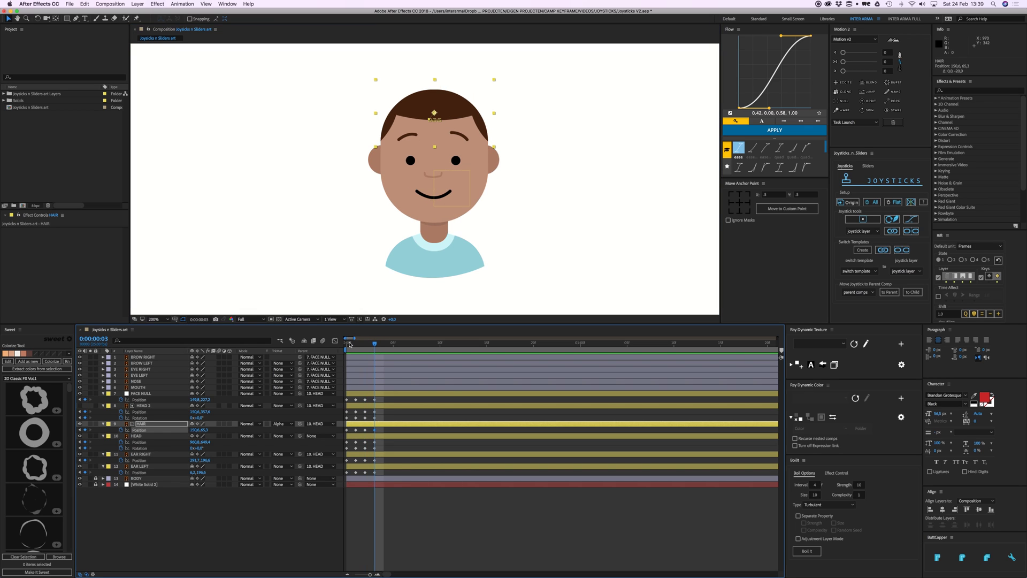
left_click(350, 344)
left_click(375, 345)
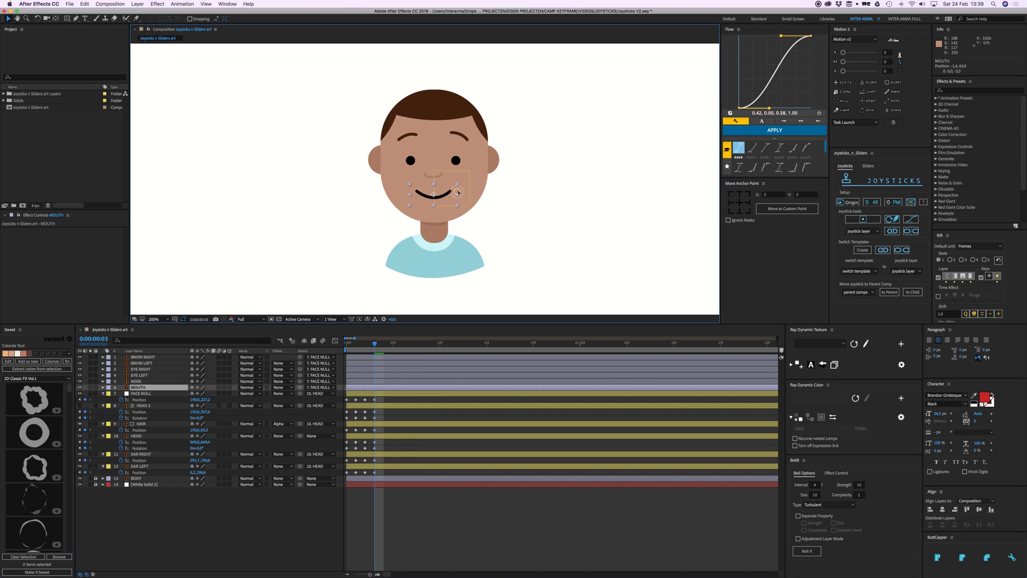
left_click(465, 190)
left_click_drag(466, 190, 467, 187)
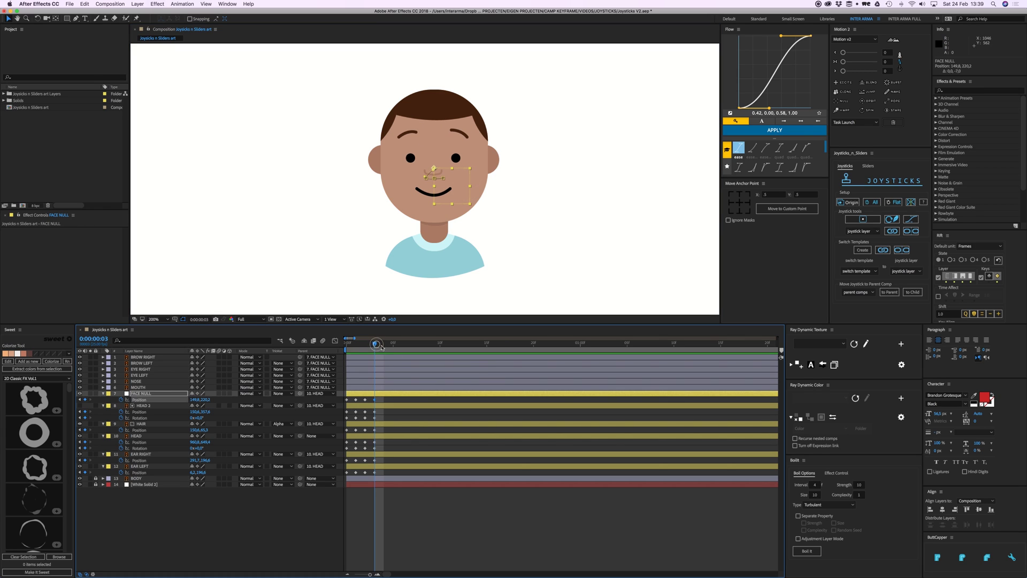
- At frame 4, key the head layers to the origin pose and lower the facial features
left_click_drag(375, 344, 383, 344)
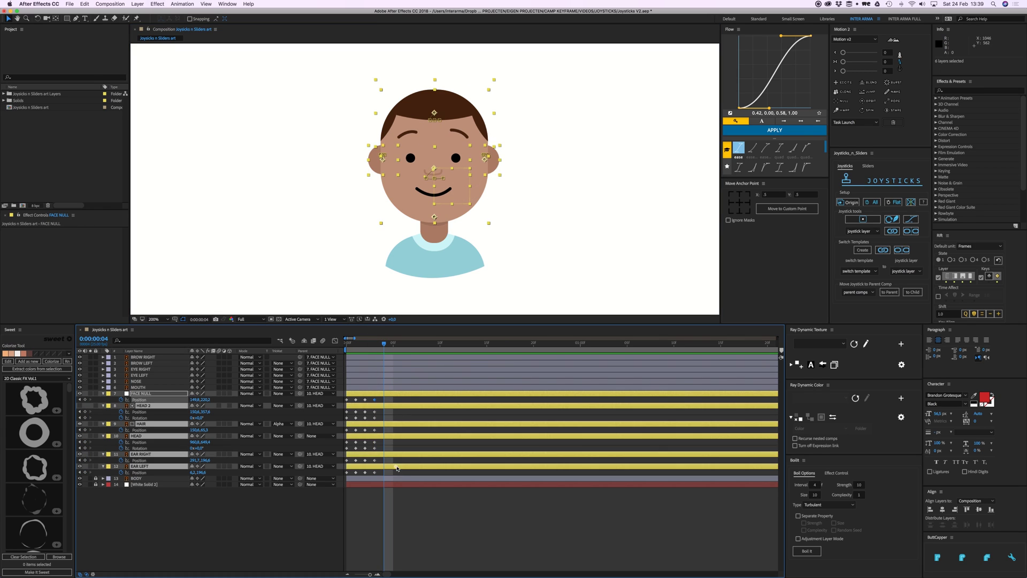
left_click(842, 203)
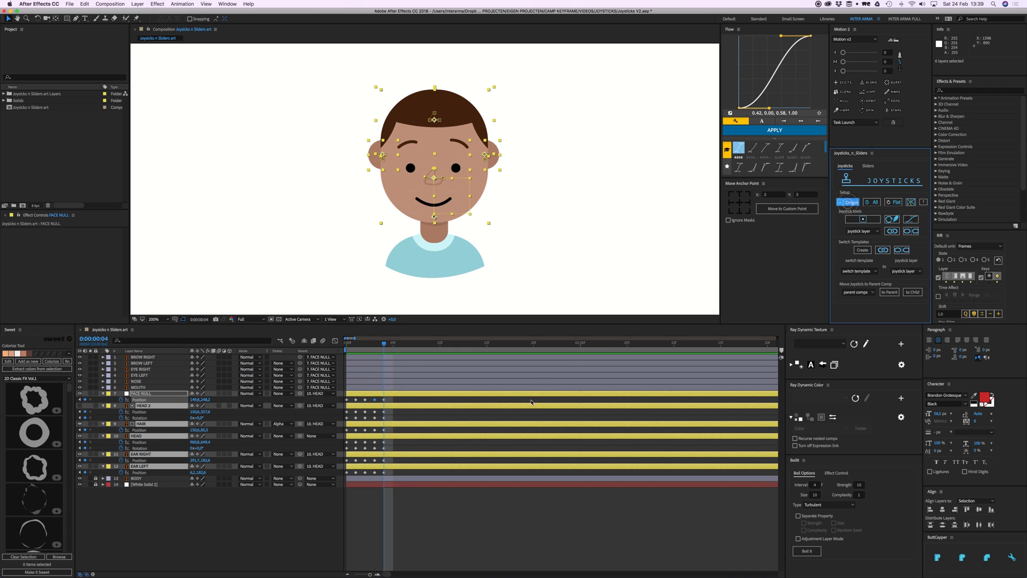
left_click(450, 514)
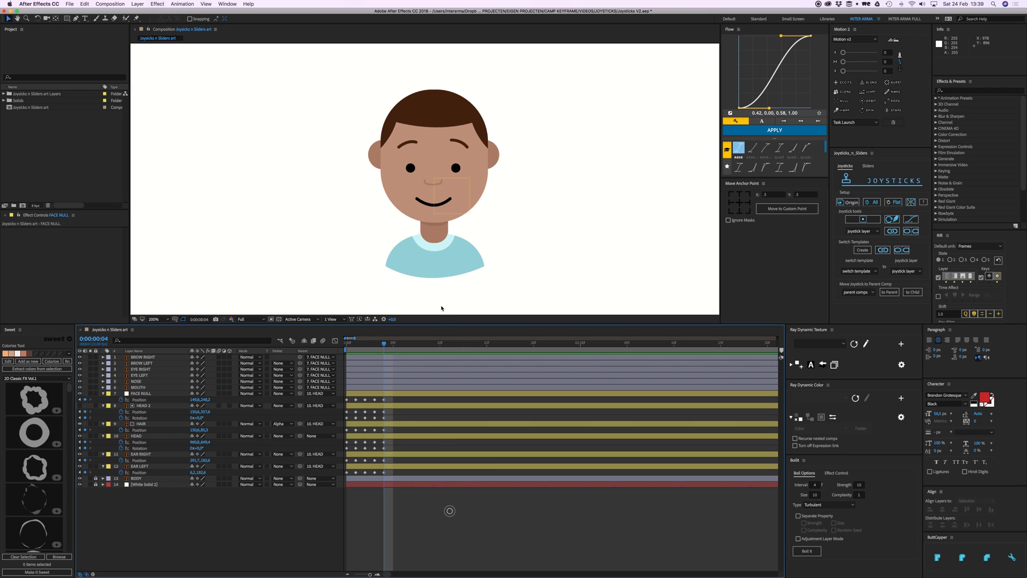
left_click(464, 194)
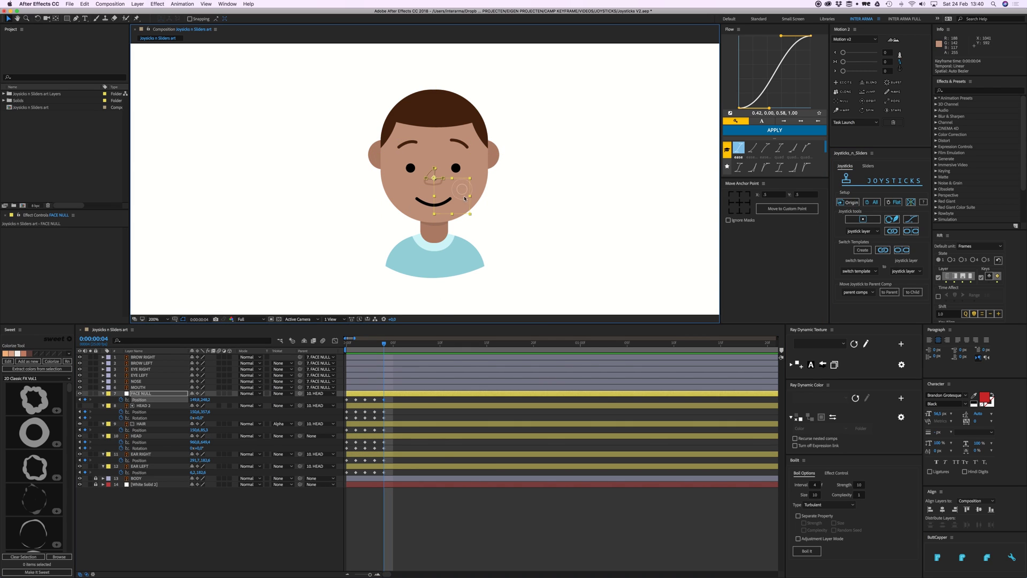
left_click_drag(463, 194, 464, 202)
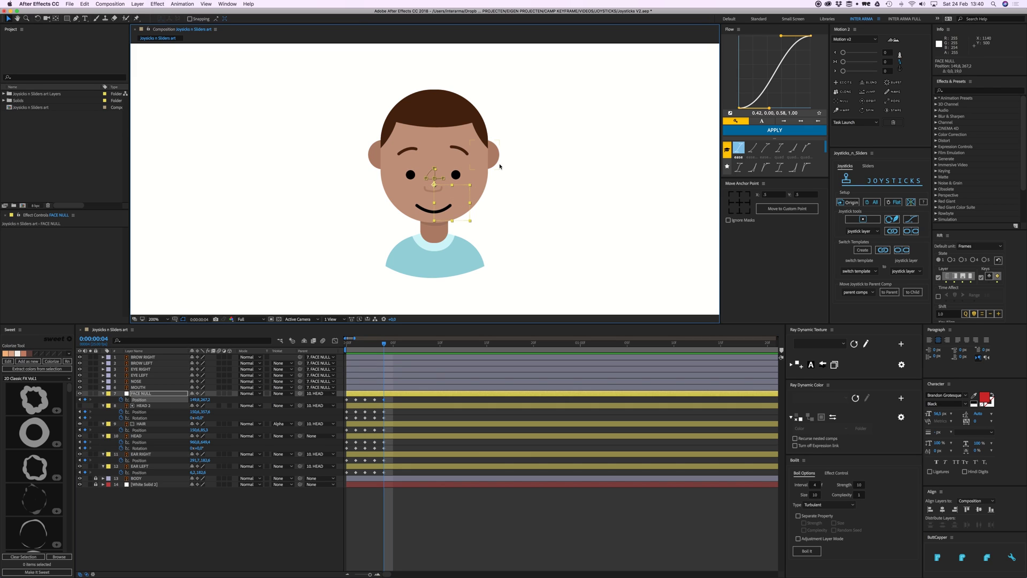
- Undo an accidental left-ear move and shift the hair down slightly
left_click(494, 160)
left_click_drag(373, 162, 373, 153)
key("super+z")
key("super+z")
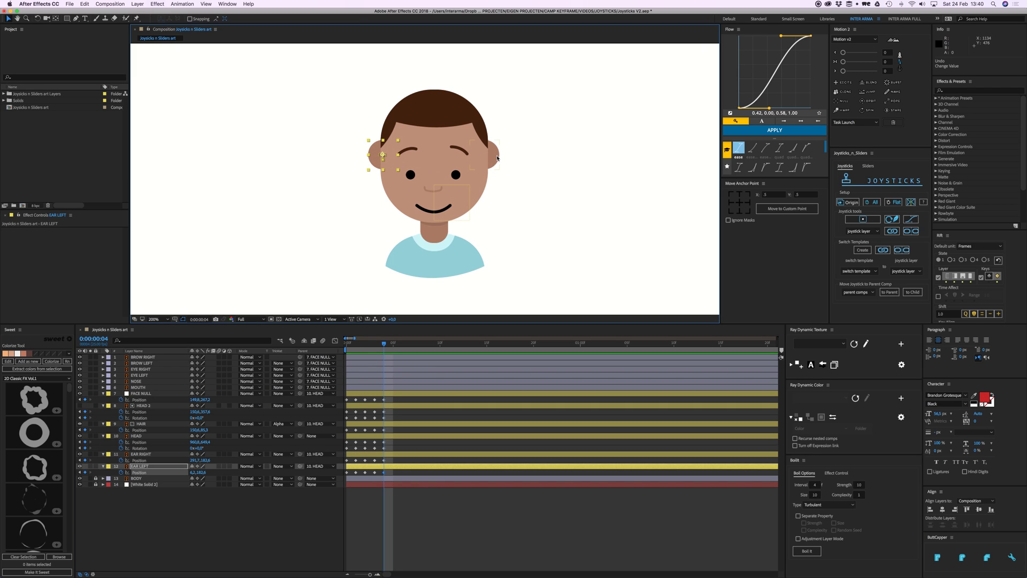
left_click(497, 158)
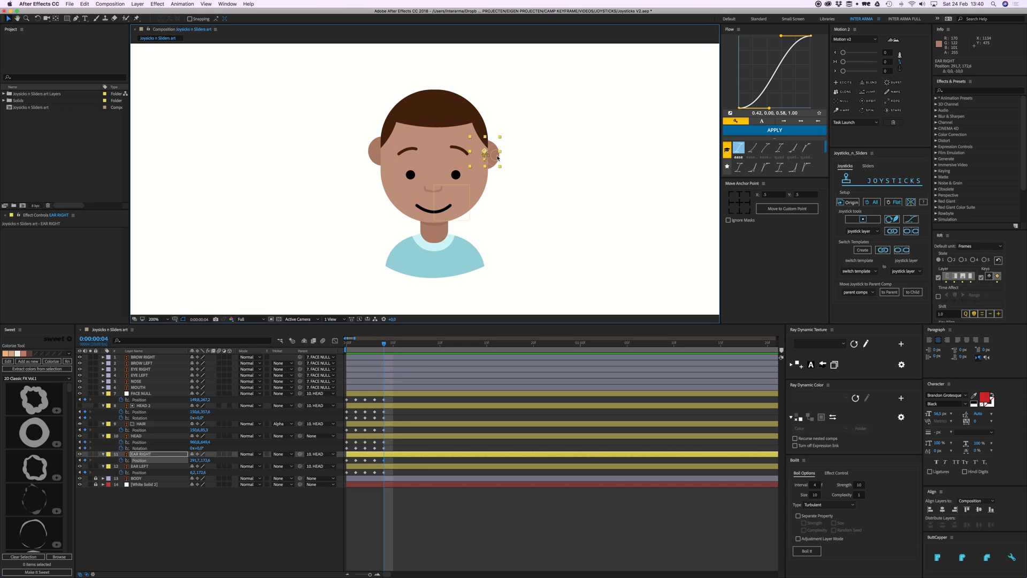
left_click(434, 115)
mouse_move(435, 115)
left_mouse_down()
mouse_move(438, 124)
mouse_move(435, 95)
mouse_move(452, 116)
left_mouse_up()
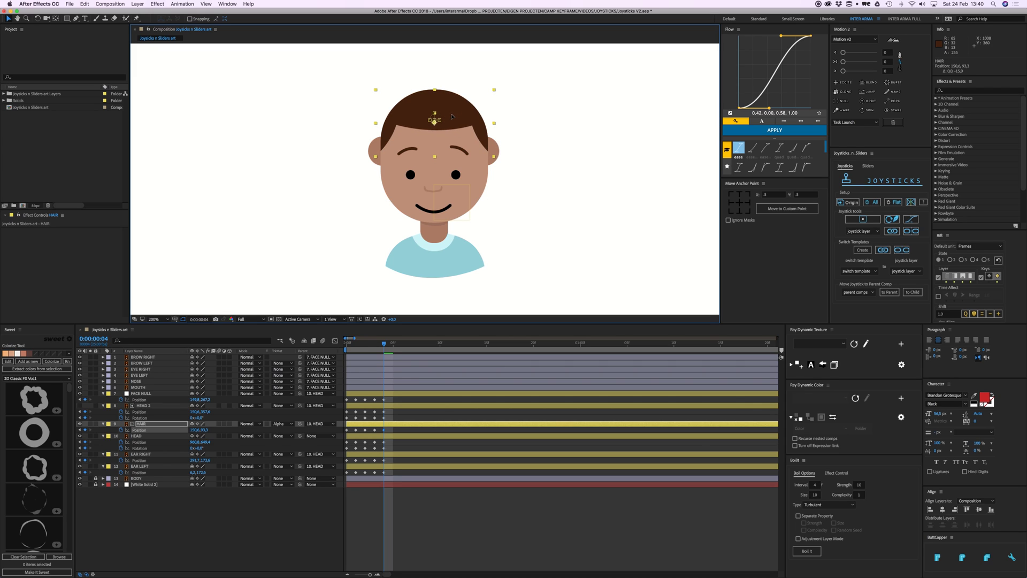
- Scrub and step through frames 0–4 with Page Up/Page Down to review the head poses
left_click(503, 539)
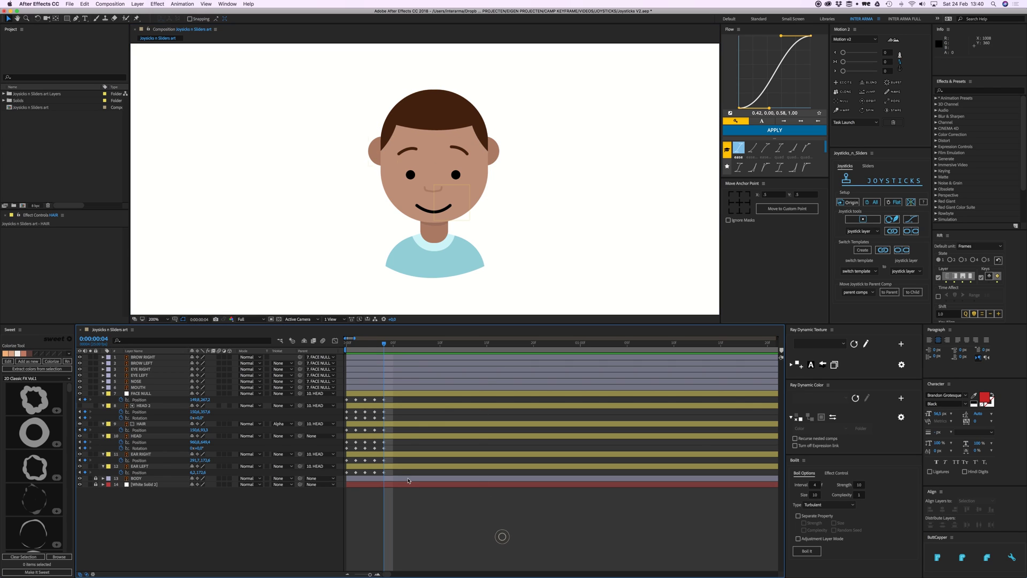
left_click_drag(381, 348, 350, 350)
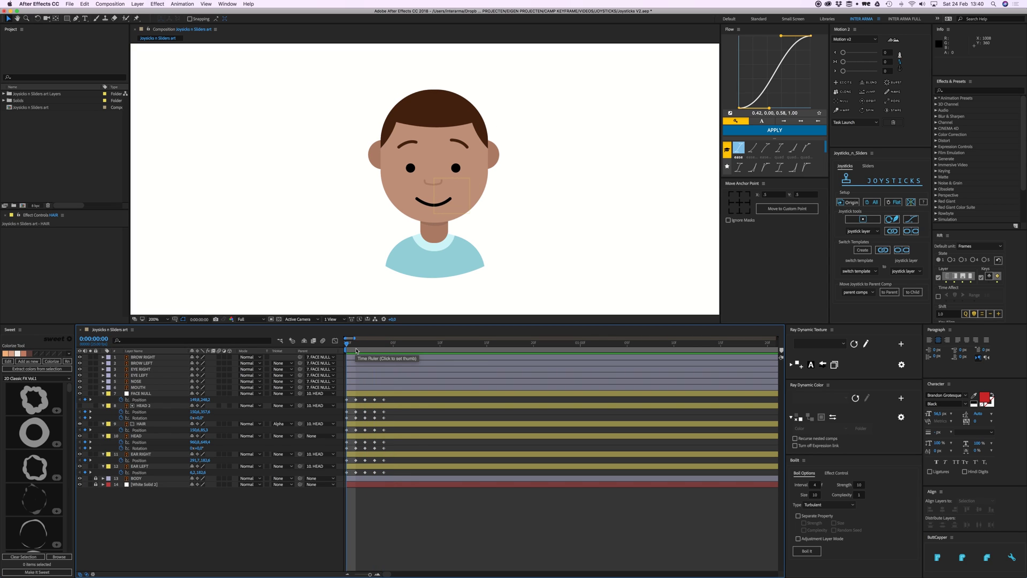
left_click(356, 350)
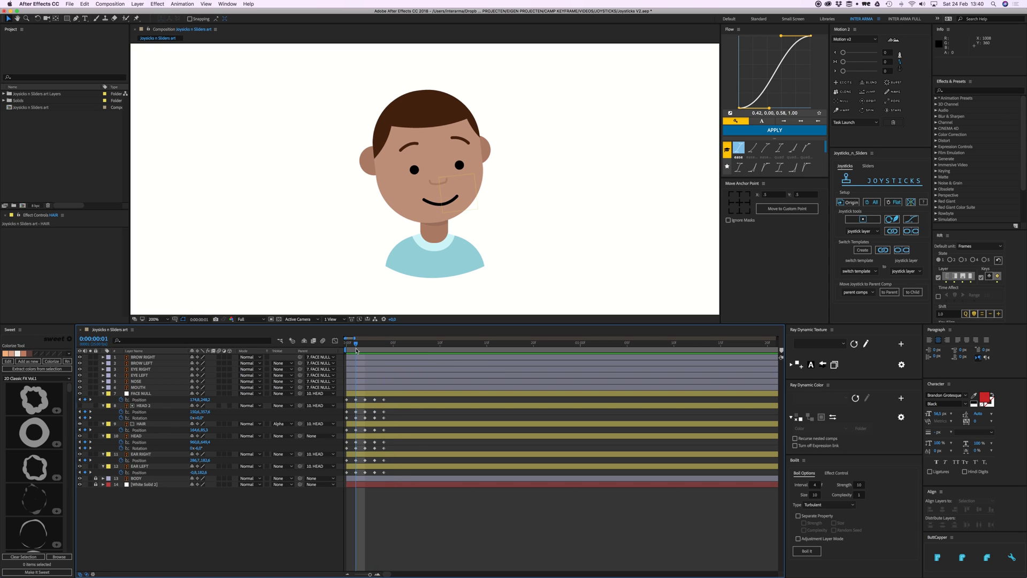
key("Page_Down")
key("Page_Down")
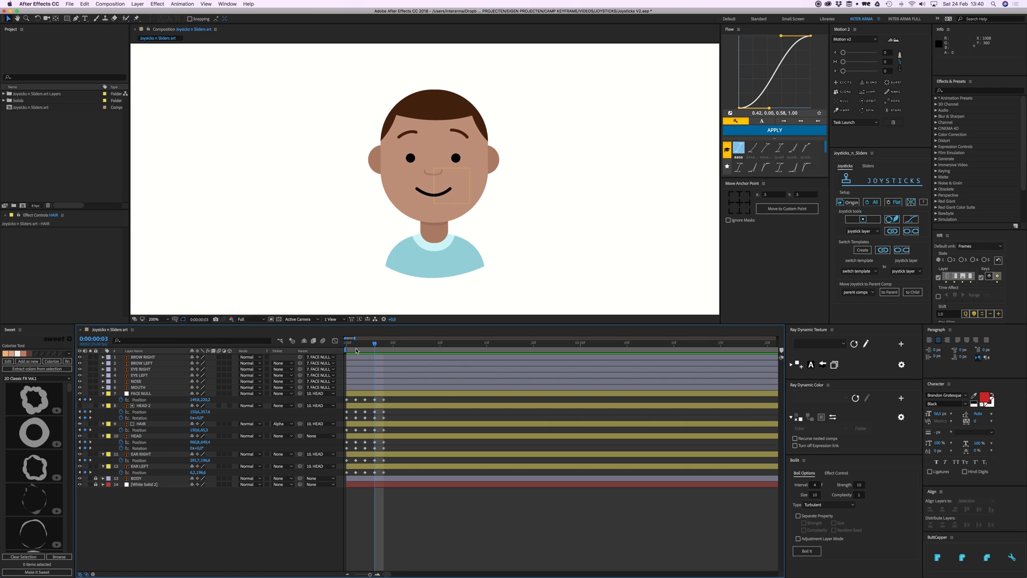
key("Page_Down")
key("Page_Up")
key("Page_Down")
key("Page_Up")
left_click_drag(365, 350, 382, 351)
left_click(384, 442)
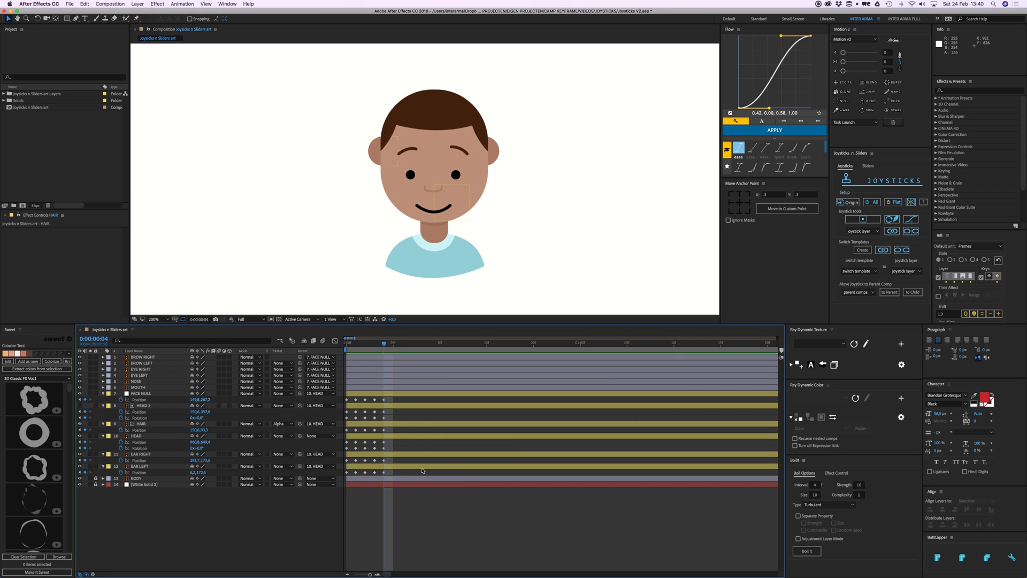
- Collapse the keyframed properties and create joystick JoyStkCtrl01 for the twelve face layers
key("u")
left_click(142, 424)
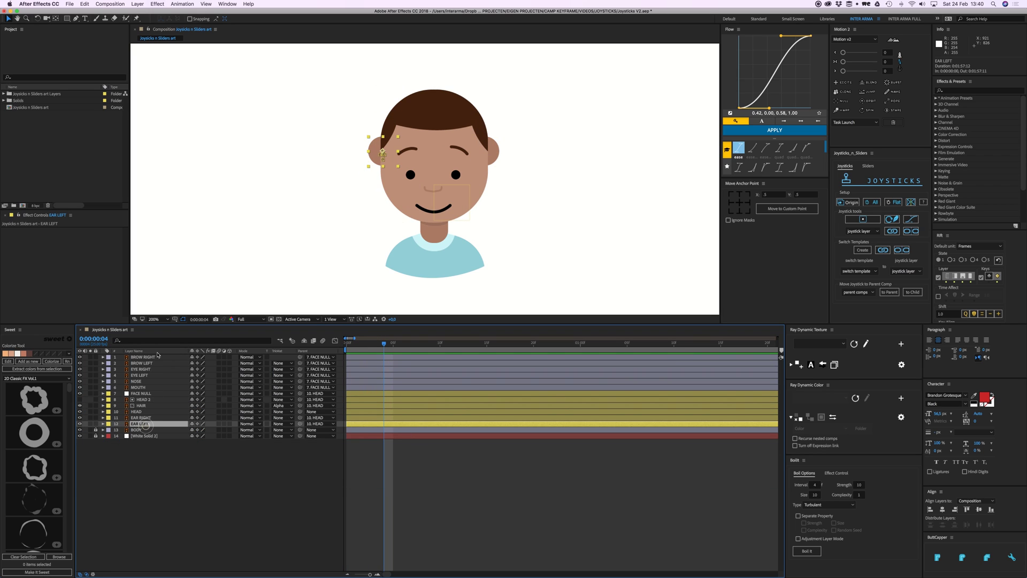
left_click(155, 357, "shift")
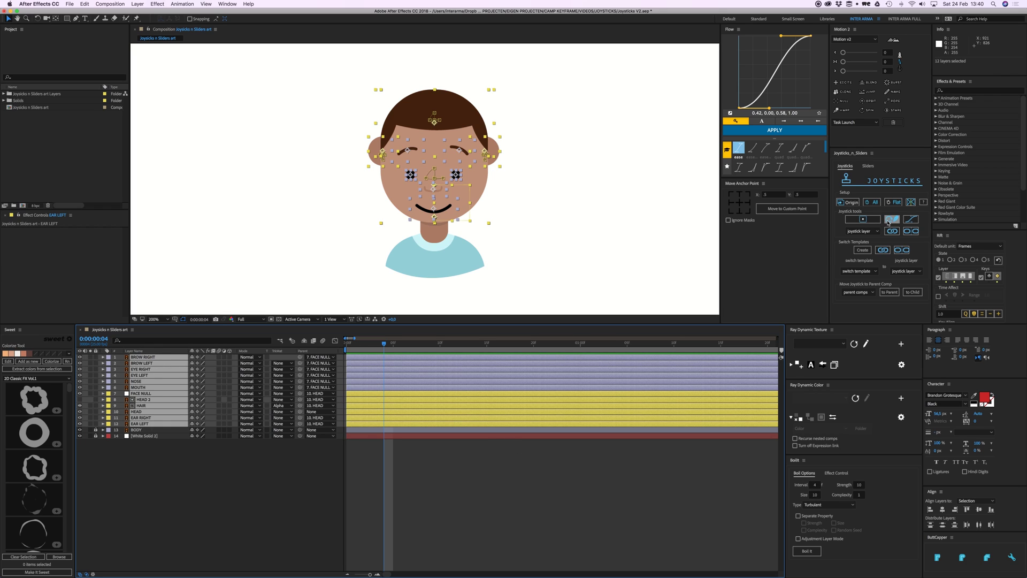
left_click(866, 223)
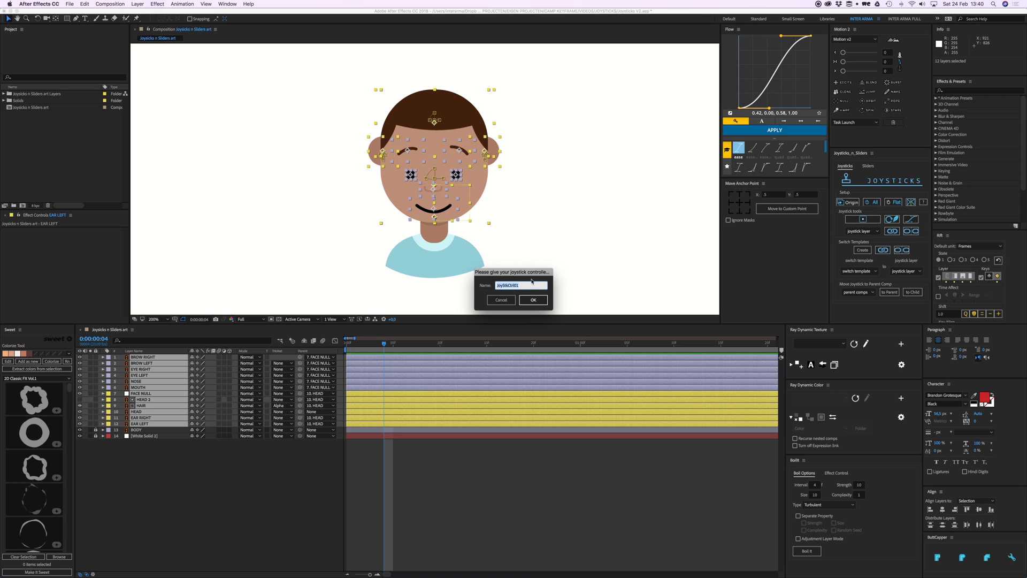
left_click(535, 300)
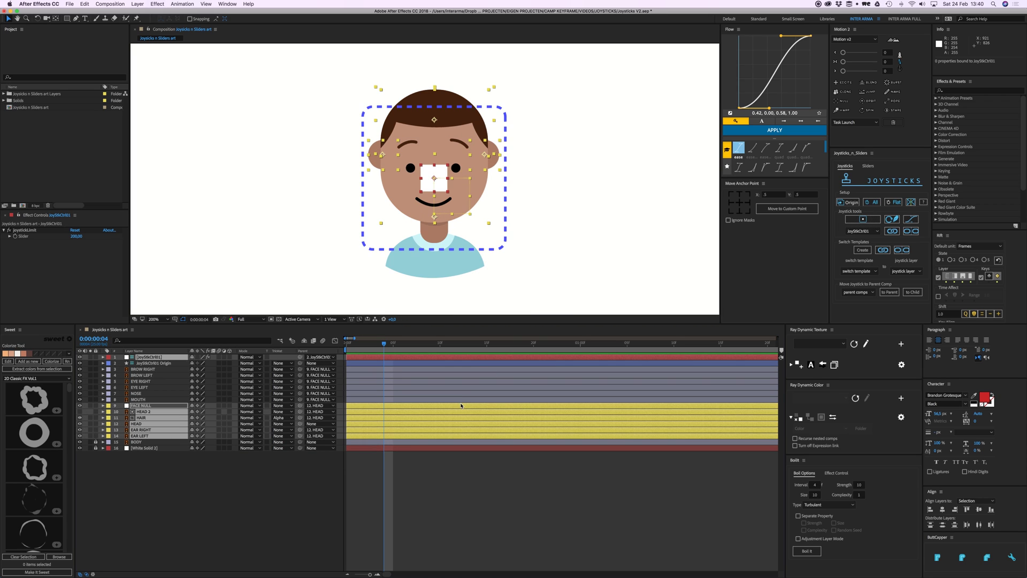
- Move the joystick control box to the right of the face
left_click(450, 485)
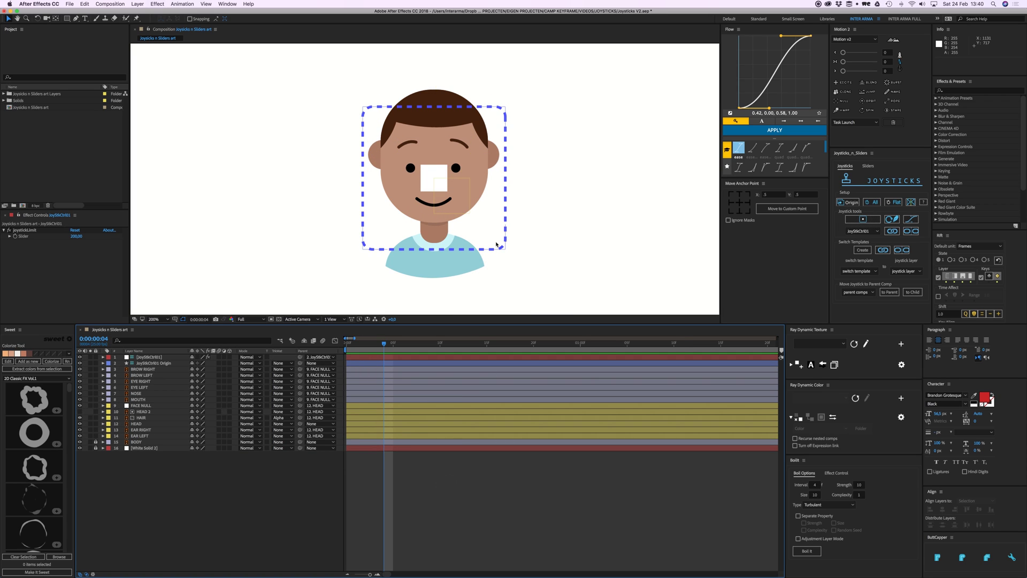
key("comma")
left_click_drag(462, 208, 549, 206)
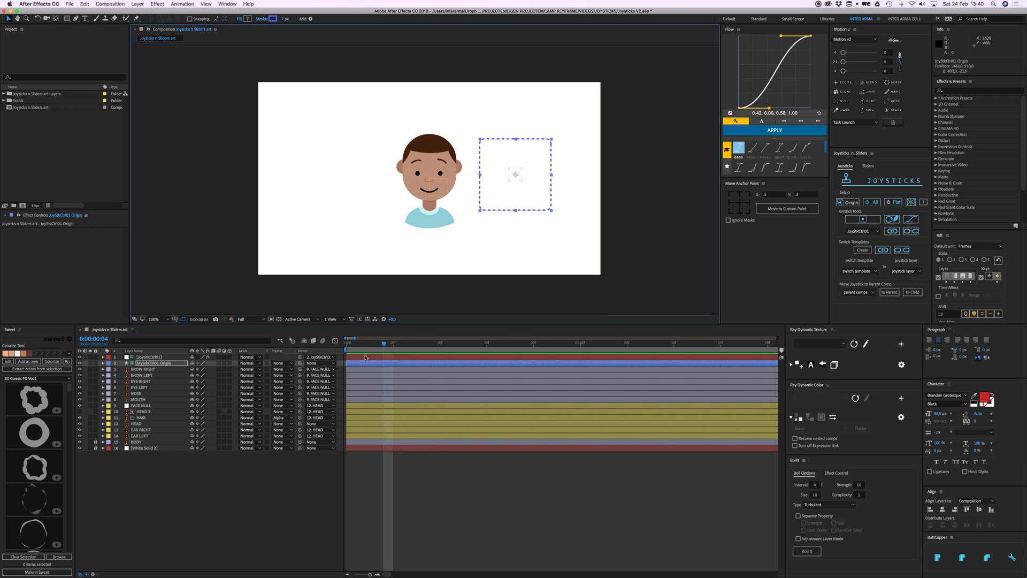
- Unlock White Solid 2, recolour it light grey EEEEEE in Solid Settings, and relock it
left_click(364, 357)
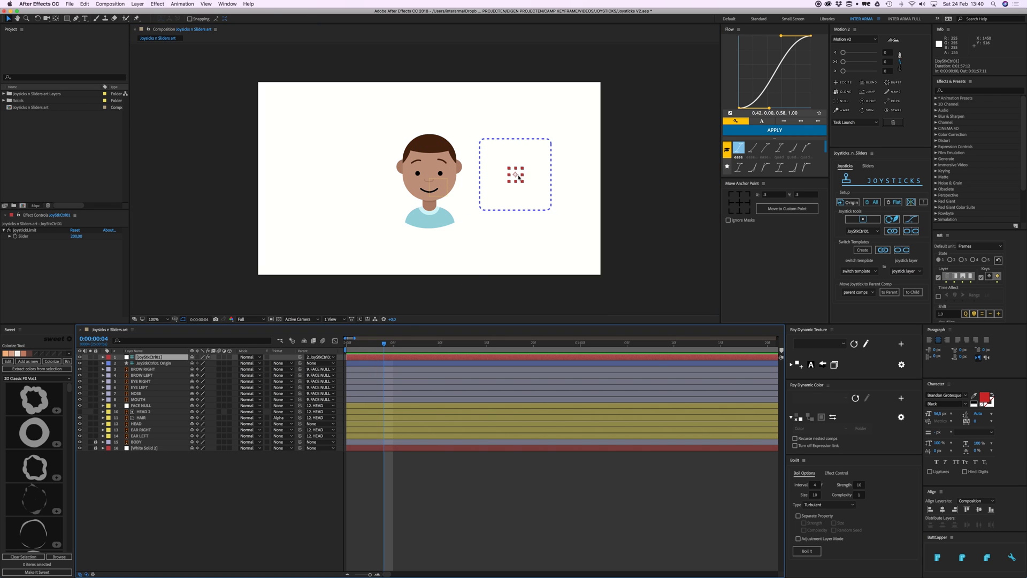
left_click(158, 469)
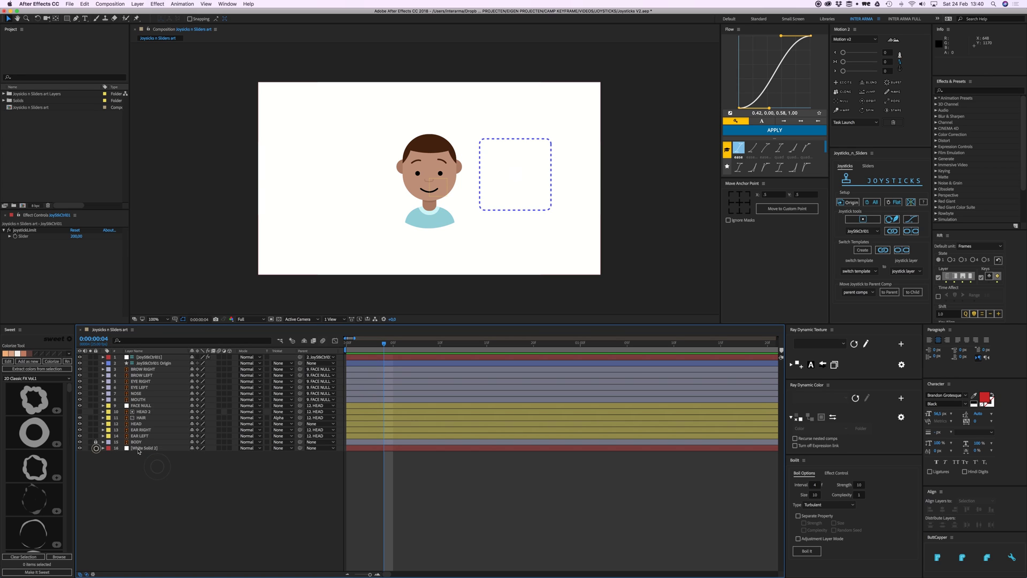
left_click(96, 448)
left_click(137, 5)
left_click(148, 19)
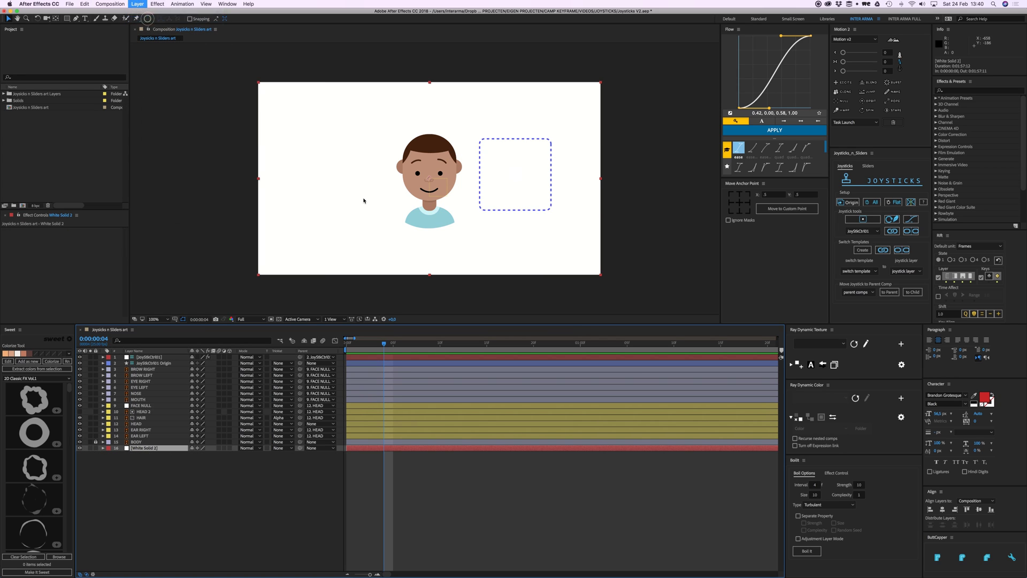
left_click(665, 288)
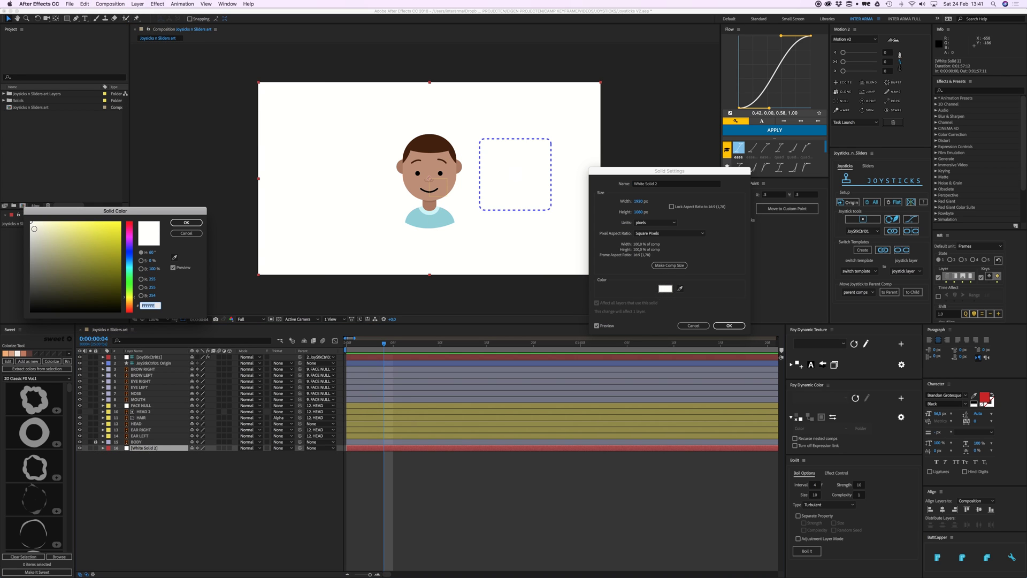
left_click(31, 228)
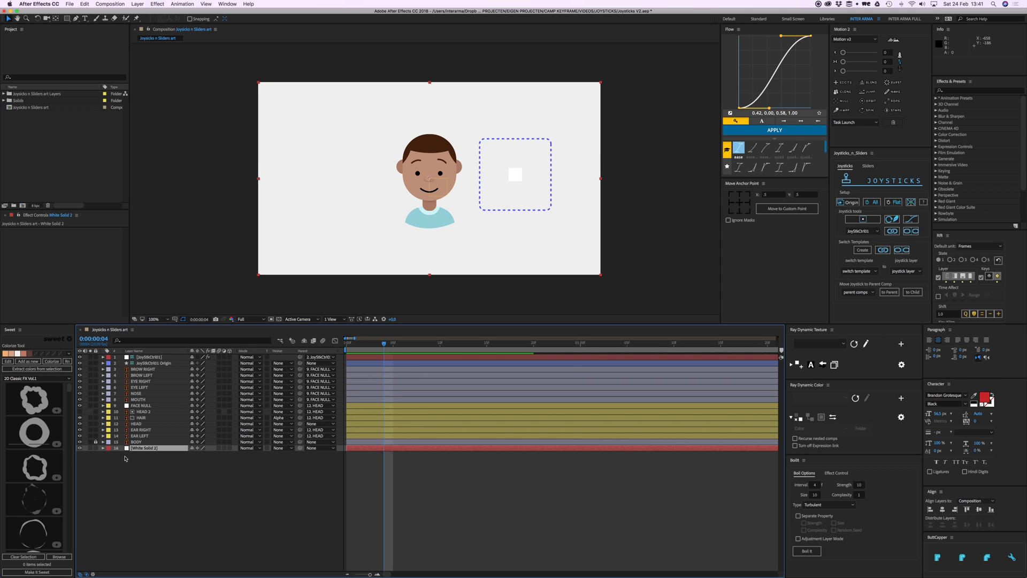
left_click(95, 448)
left_click(449, 492)
key("period")
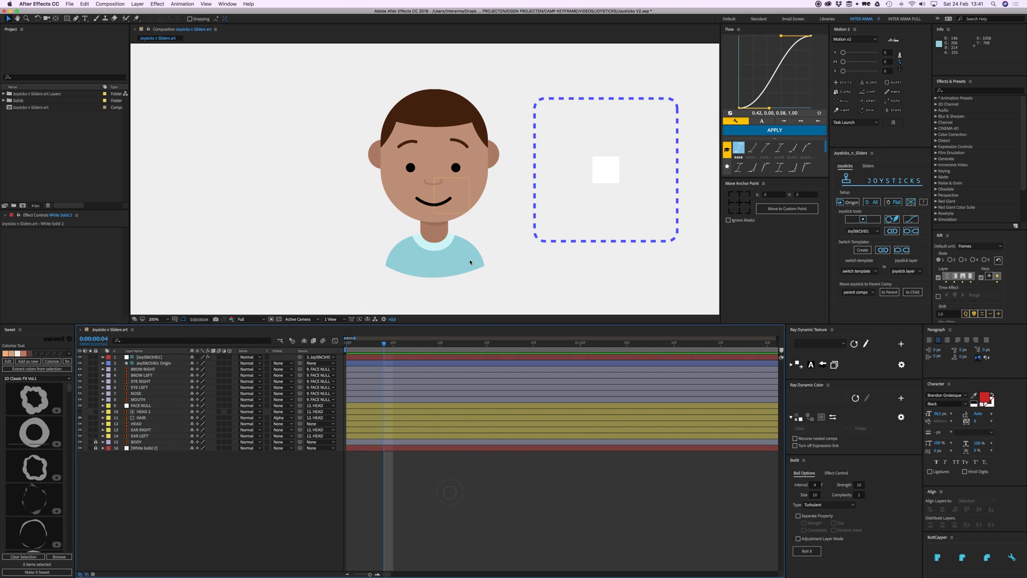
scroll(567, 199, "up", 1)
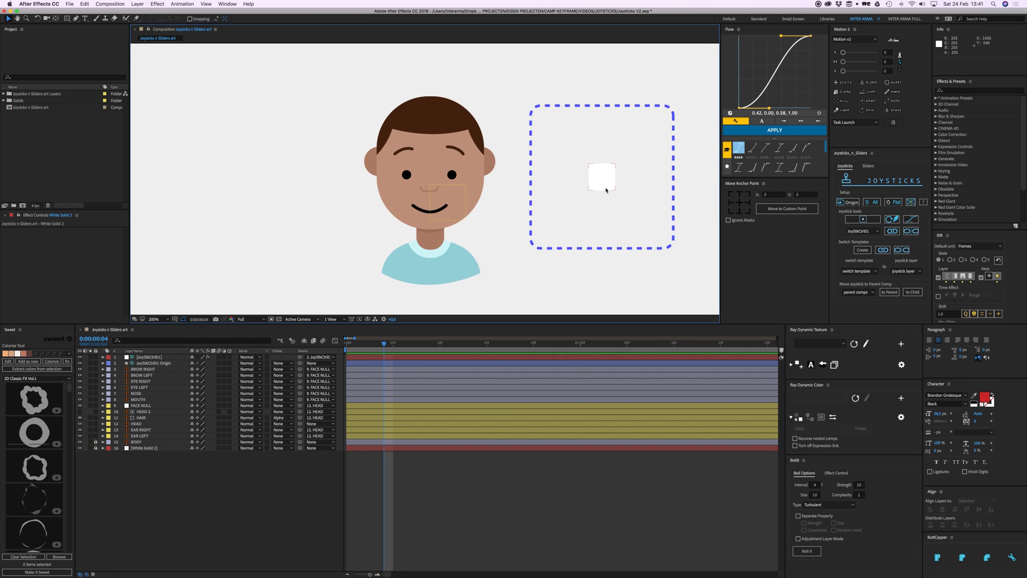
left_click(607, 190)
mouse_move(603, 190)
left_mouse_down()
mouse_move(575, 182)
mouse_move(646, 179)
mouse_move(608, 177)
mouse_move(604, 193)
mouse_move(552, 188)
mouse_move(661, 195)
mouse_move(665, 157)
mouse_move(566, 142)
mouse_move(574, 170)
mouse_move(605, 175)
mouse_move(548, 150)
mouse_move(551, 118)
mouse_move(541, 132)
mouse_move(555, 155)
mouse_move(589, 134)
mouse_move(584, 168)
mouse_move(554, 179)
mouse_move(555, 161)
mouse_move(584, 130)
mouse_move(554, 120)
mouse_move(601, 115)
mouse_move(668, 209)
mouse_move(565, 229)
mouse_move(648, 146)
mouse_move(583, 146)
mouse_move(662, 152)
mouse_move(603, 146)
mouse_move(588, 192)
mouse_move(620, 183)
mouse_move(600, 178)
mouse_move(608, 188)
left_mouse_up()
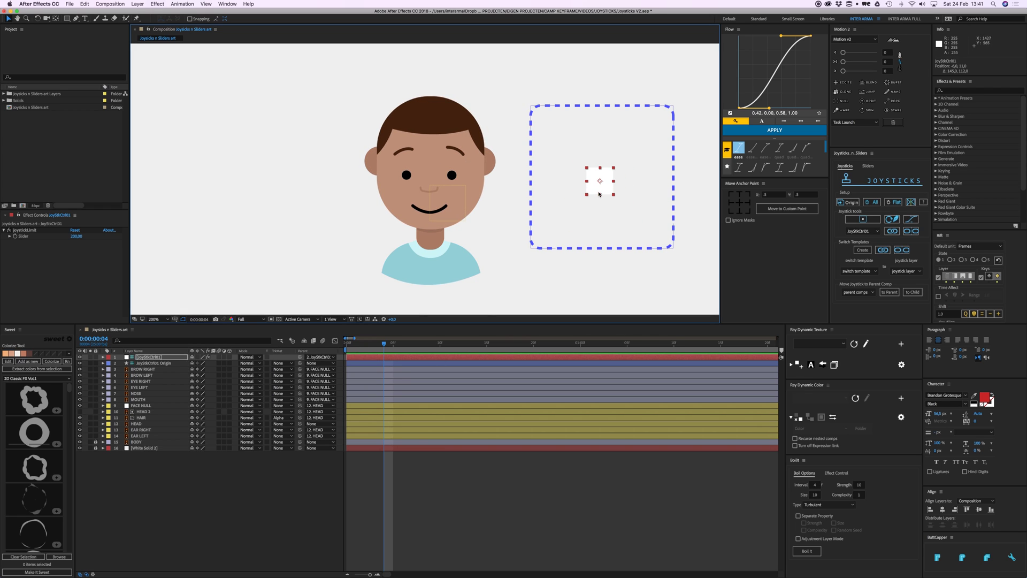
- Key the joystick's Position at frame 0 and push it upper right at frame 5
left_click_drag(383, 343, 347, 343)
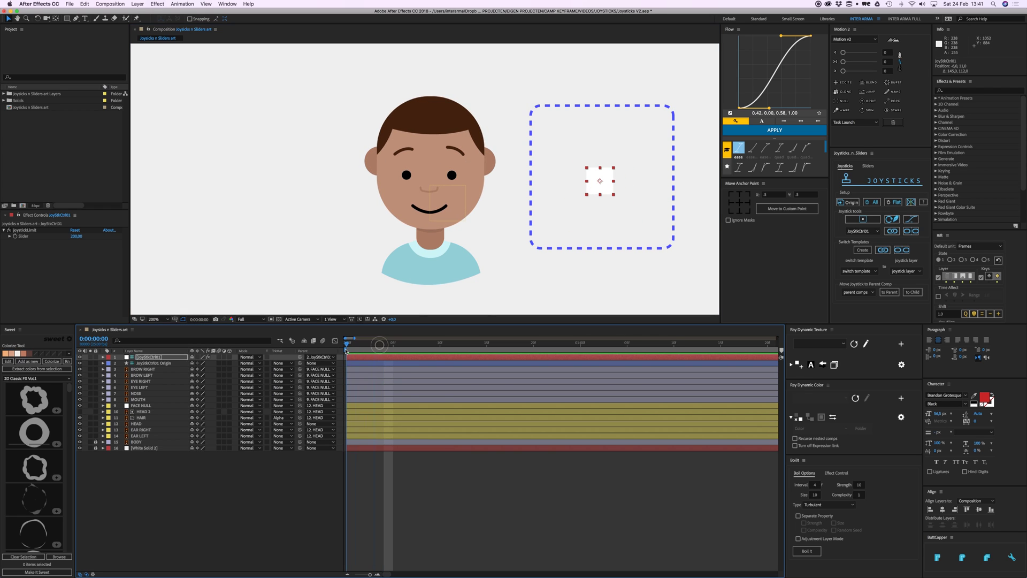
key("p")
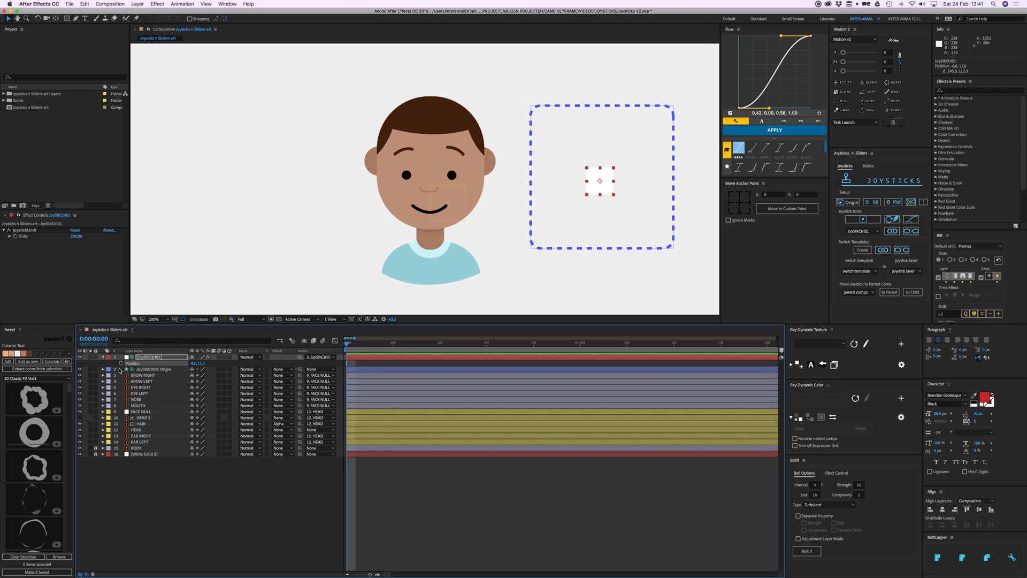
key("alt+shift+p")
left_click_drag(348, 346, 394, 344)
left_click_drag(607, 191, 669, 161)
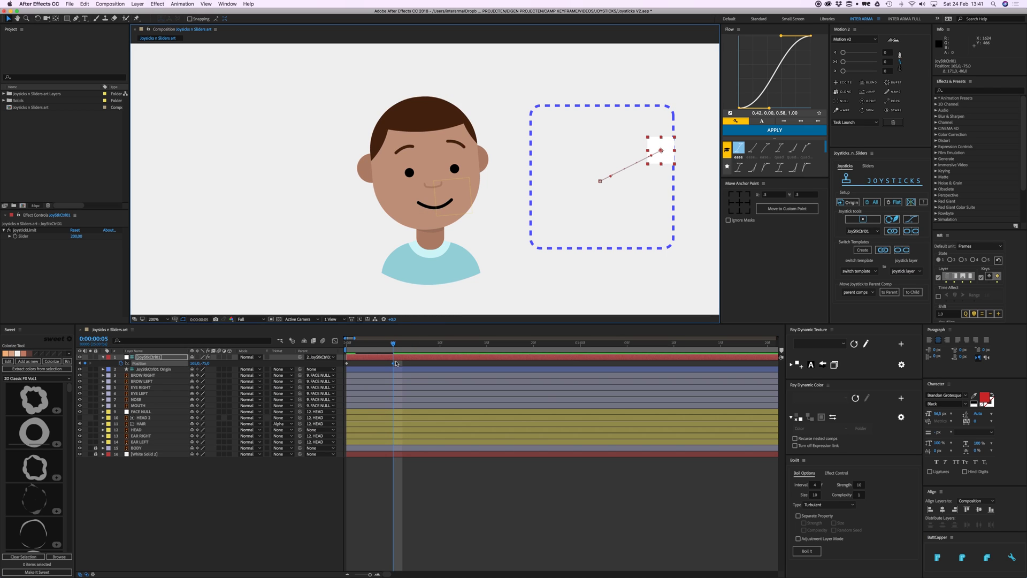
- Copy the frame-5 keyframe and push the joystick left at frame 14
left_click(394, 364)
key("Page_Down")
key("Page_Down")
key("Page_Down")
key("Page_Down")
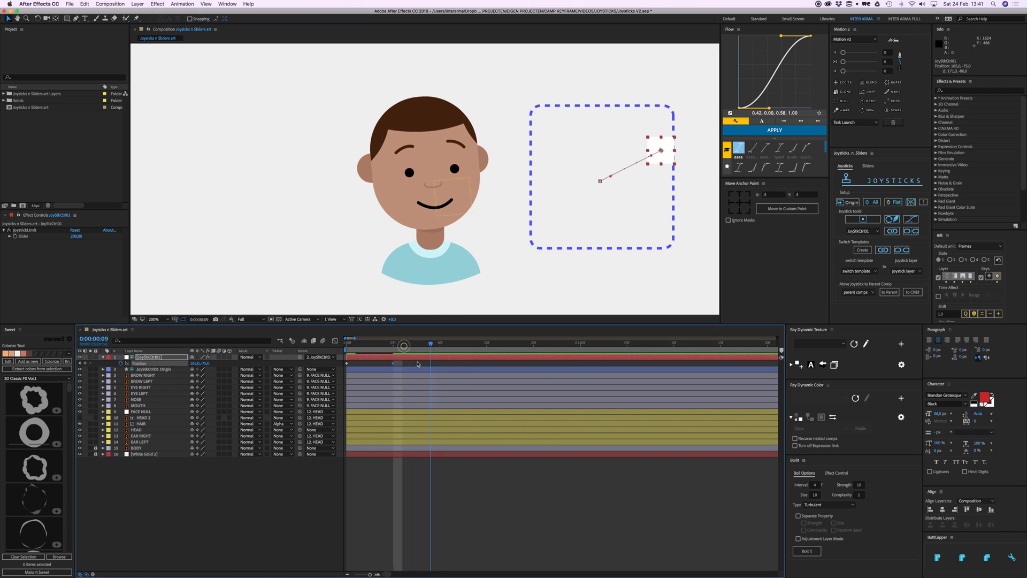
key("super+c")
key("Page_Down")
key("Page_Down")
key("Page_Down")
key("Page_Down")
key("Page_Down")
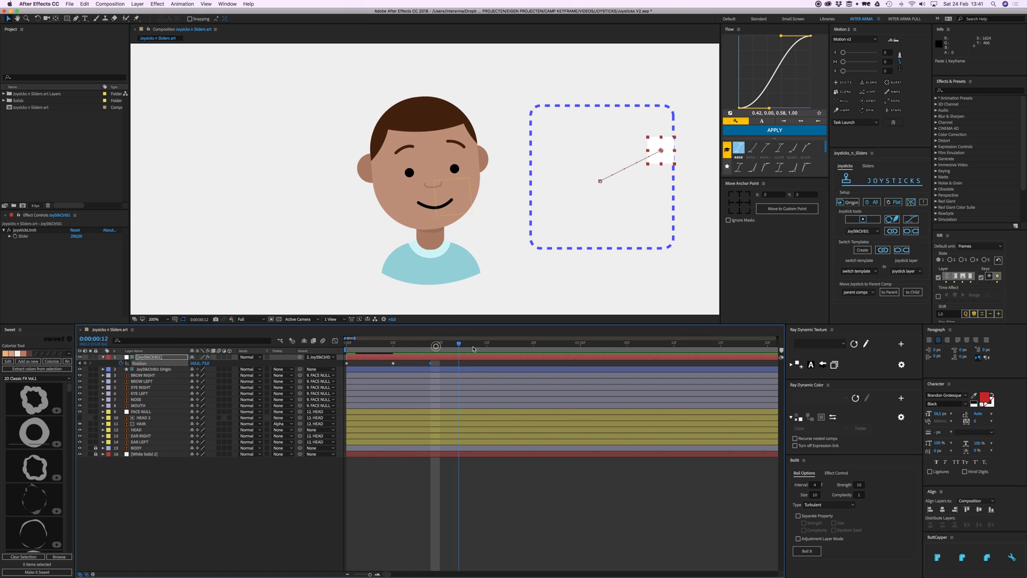
left_click_drag(672, 162, 557, 153)
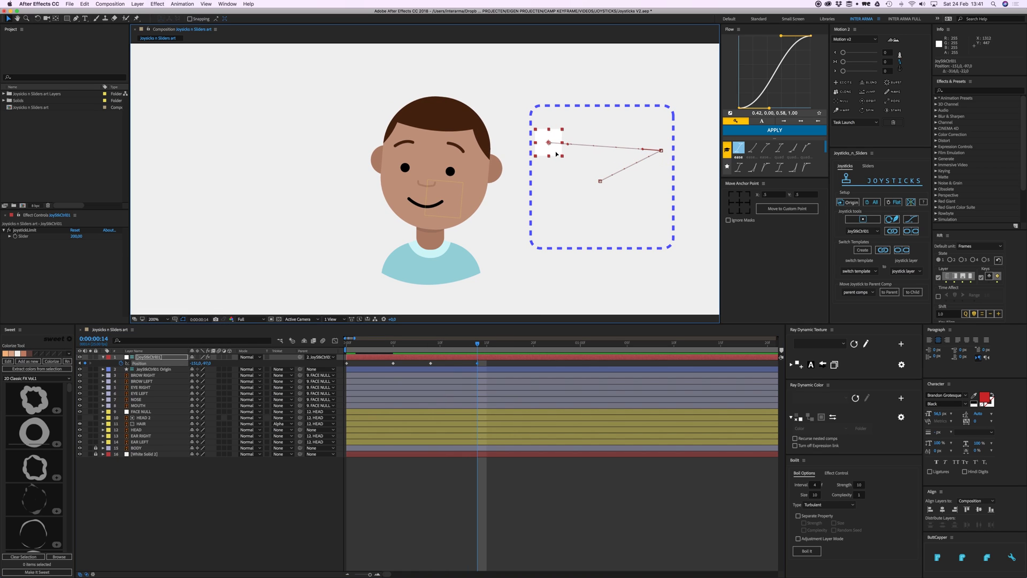
- Paste the copied pose at frame 20, recentre the joystick at one second, and preview
key("Page_Down")
key("Page_Down")
key("Page_Down")
key("Page_Down")
key("Page_Down")
key("Page_Down")
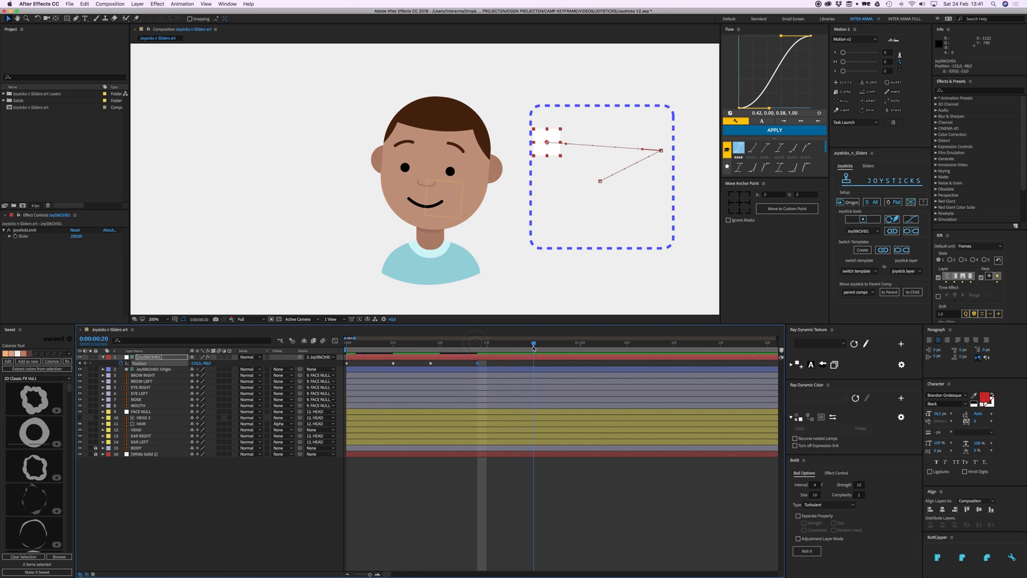
key("super+v")
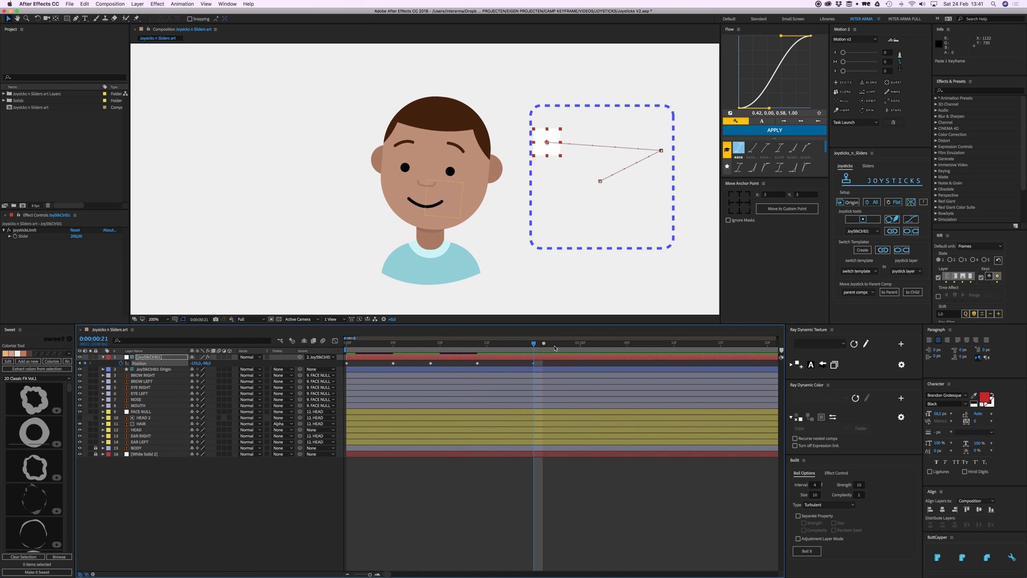
key("Page_Down")
key("Page_Down")
key("Page_Down")
key("Page_Down")
left_click_drag(553, 154, 606, 193)
key("space")
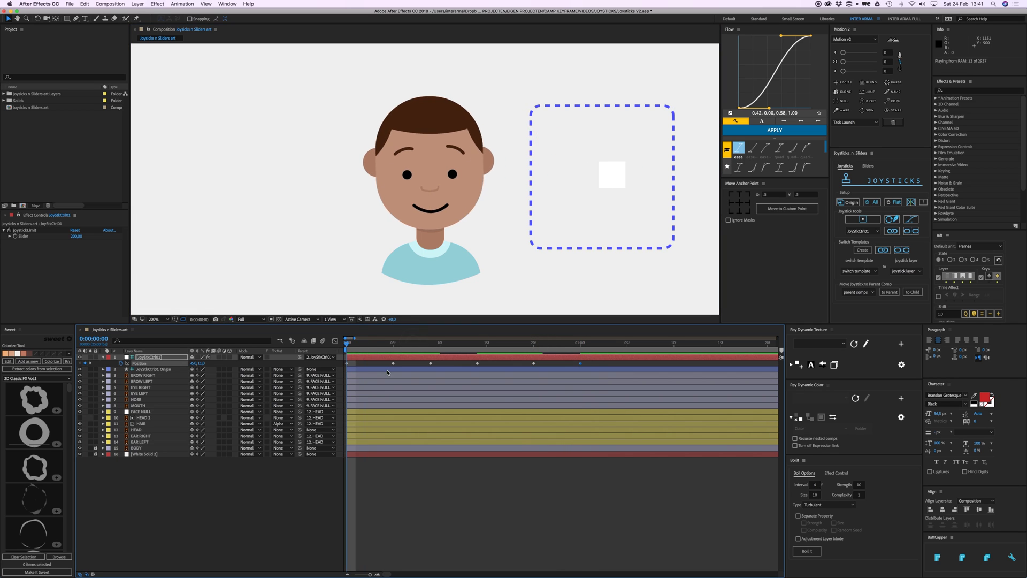
- Stretch all joystick Position keyframes proportionally and apply Easy Ease to them
key("space")
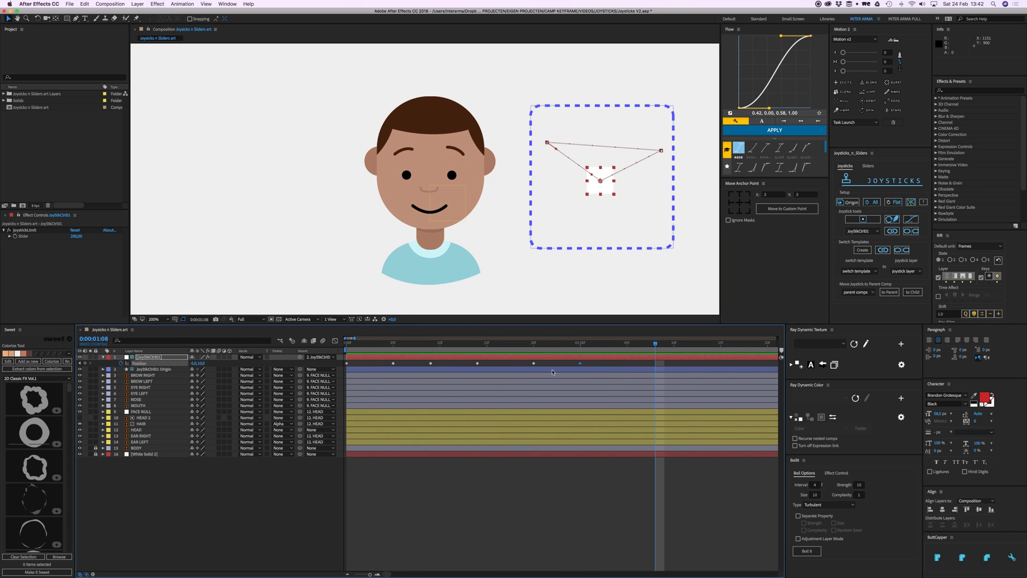
key("minus")
left_click_drag(561, 360, 342, 369)
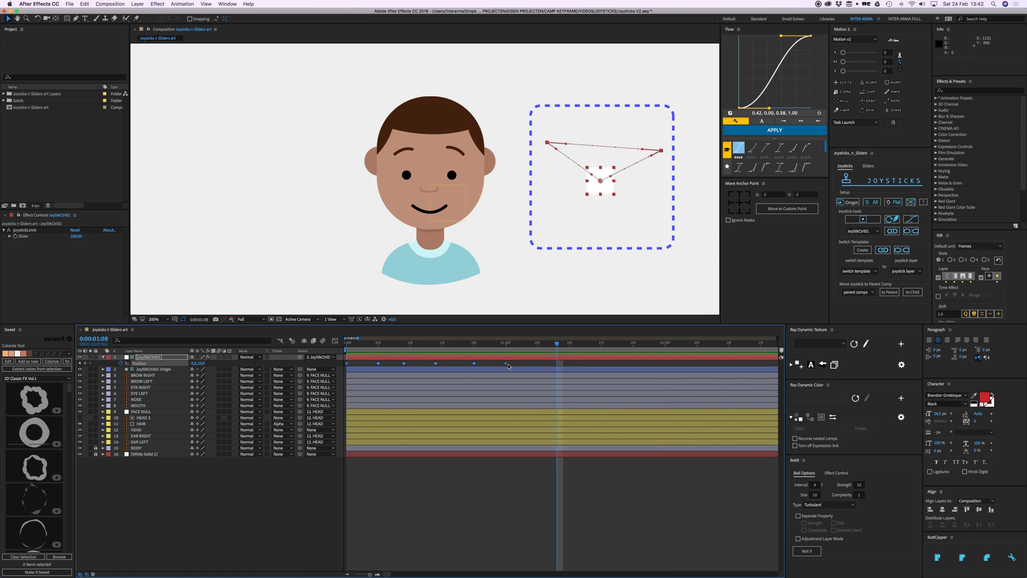
left_click_drag(506, 364, 562, 364)
right_click(562, 365)
mouse_move(627, 450)
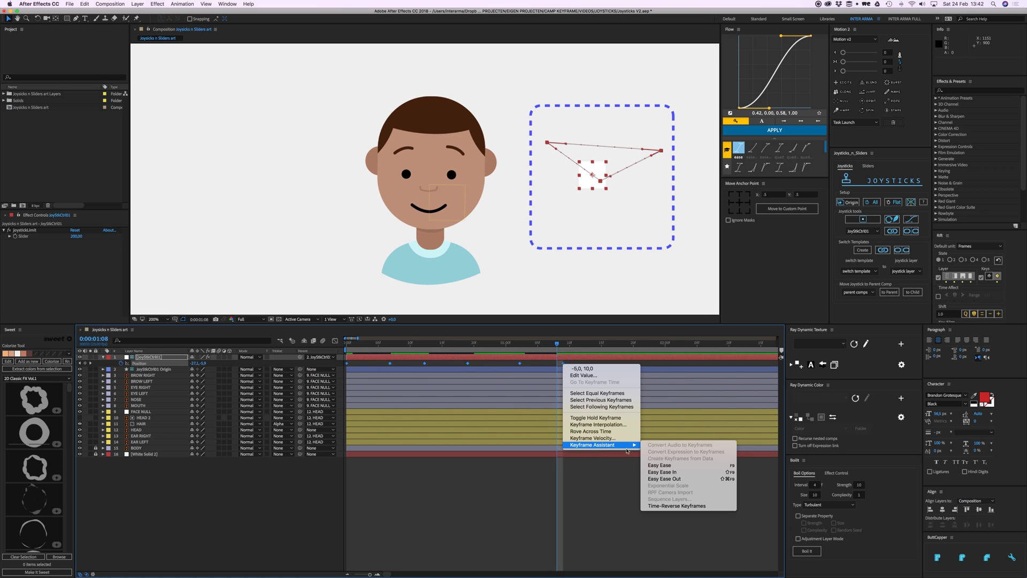
left_click(663, 465)
key("space")
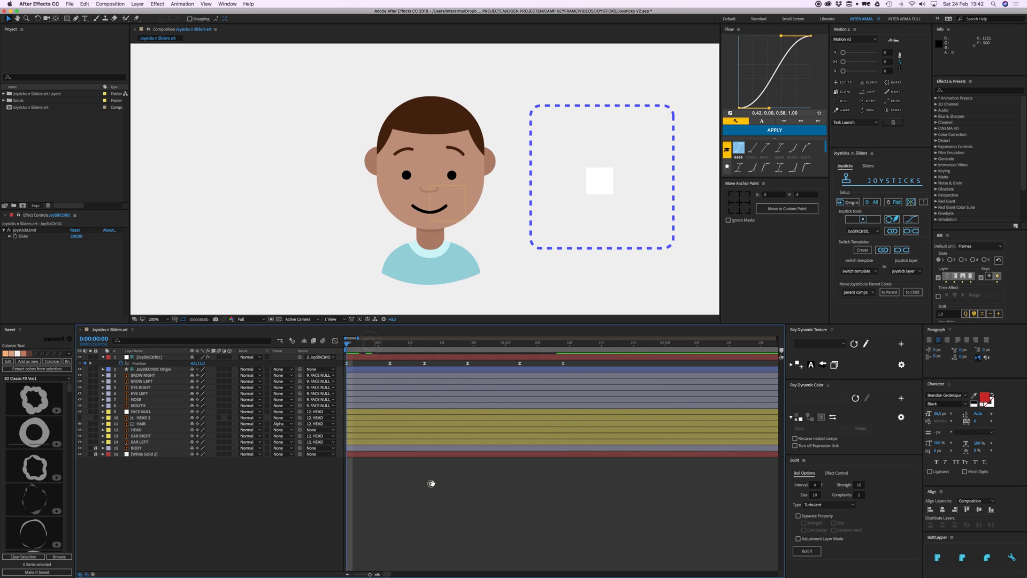
- Spread the head-turn keyframes later in time and preview the slower turns from the start
left_click(573, 365)
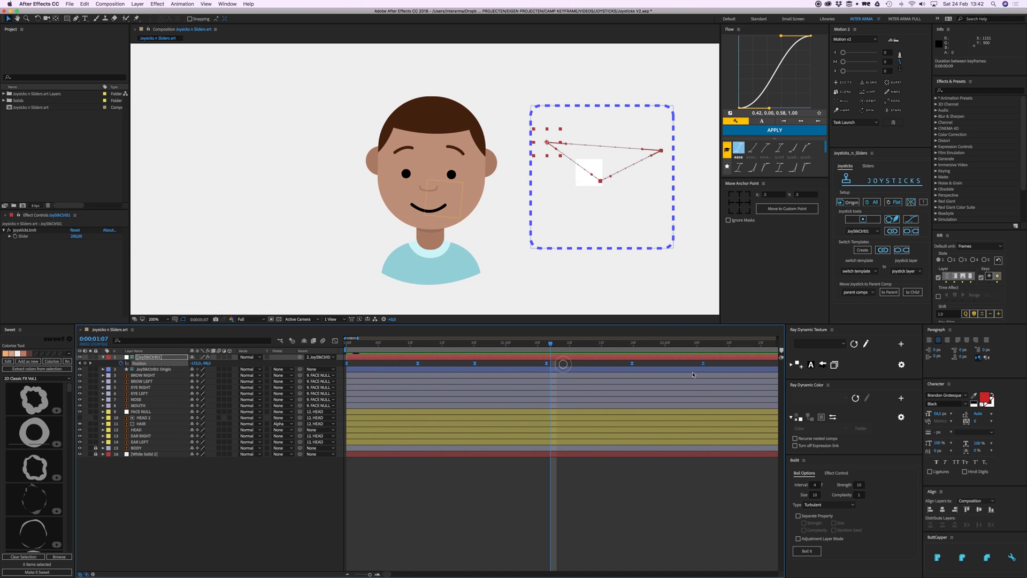
left_click_drag(562, 364, 583, 373)
key("minus")
key("Home")
key("space")
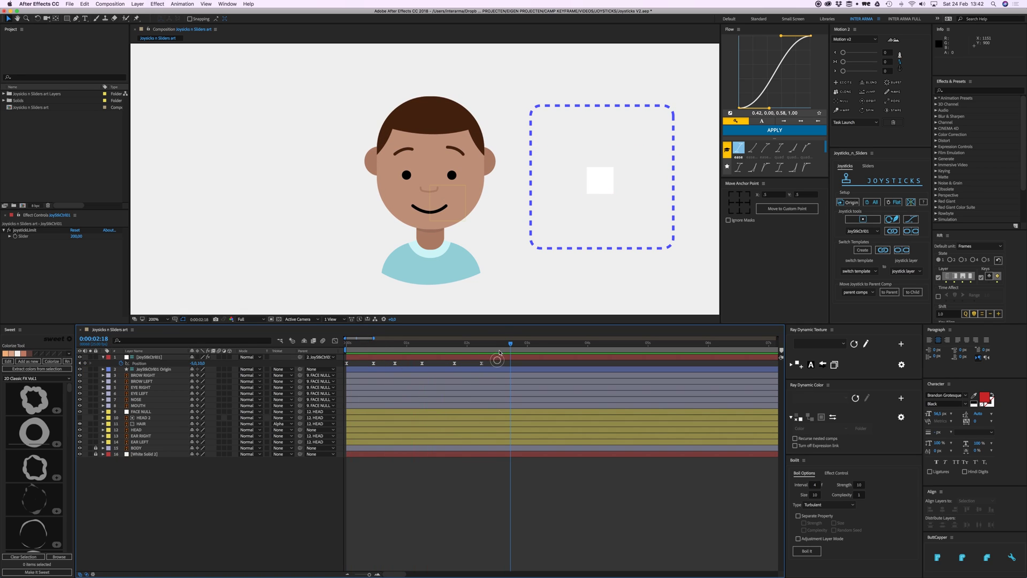
key("space")
- Undo an extra joystick pose at 0:00:02:18 and put the playhead on the last keyframe
mouse_move(606, 193)
left_mouse_down()
mouse_move(560, 155)
mouse_move(624, 145)
mouse_move(623, 218)
mouse_move(554, 218)
mouse_move(602, 182)
left_mouse_up()
key("super+z")
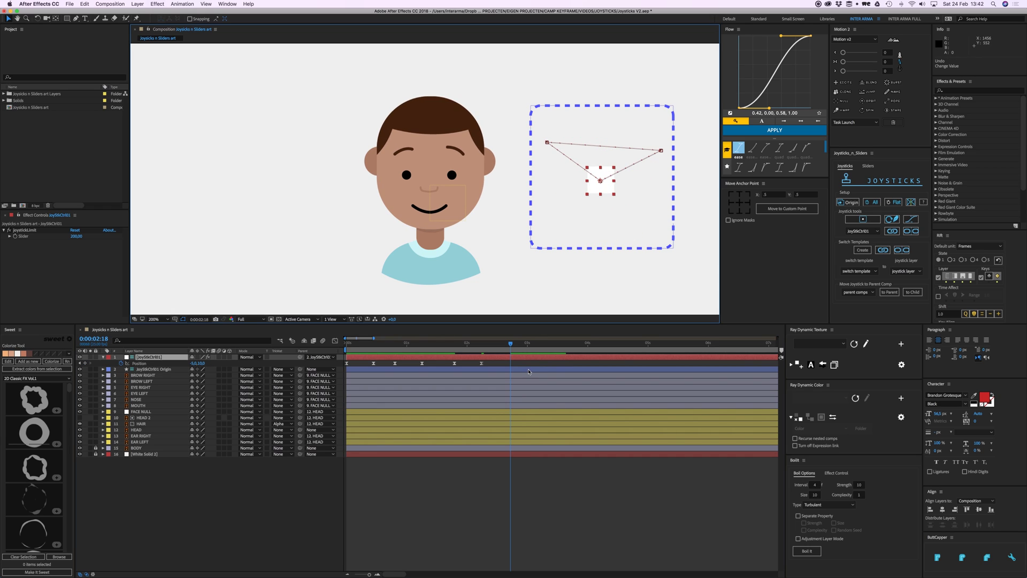
left_click_drag(508, 349, 484, 349)
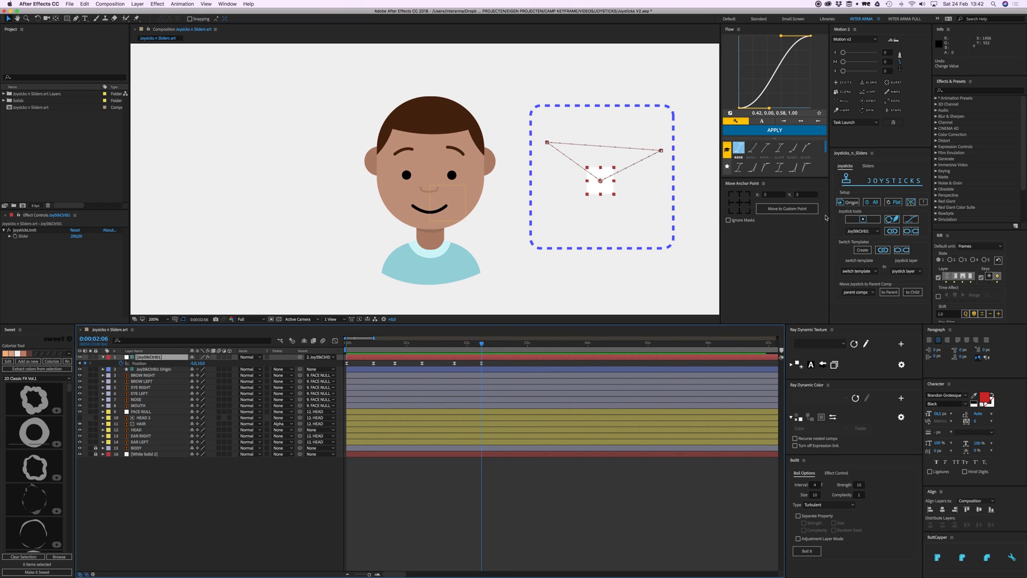
key("slash")
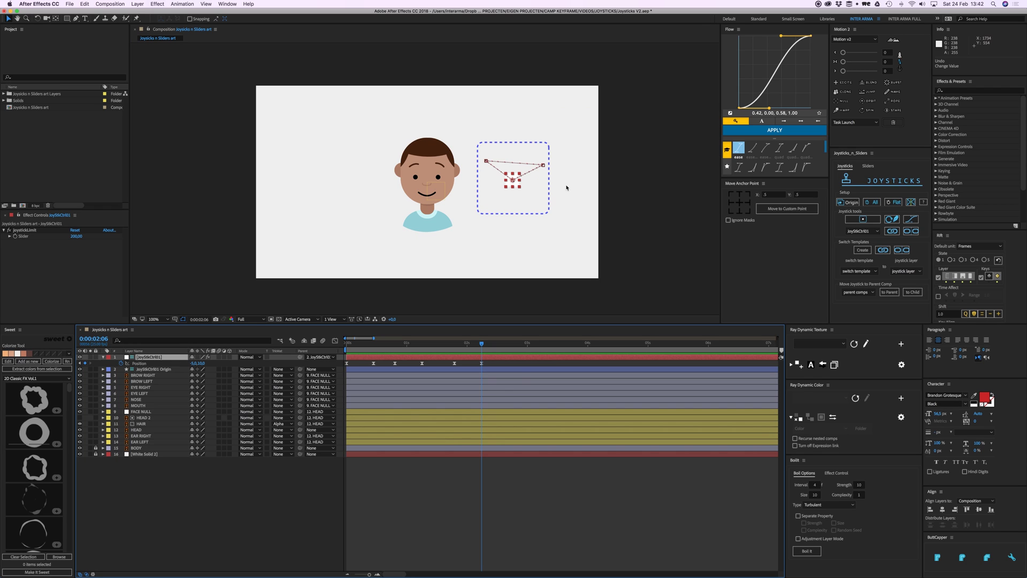
- Select both eye layers and reveal their Scale properties
left_click(415, 182)
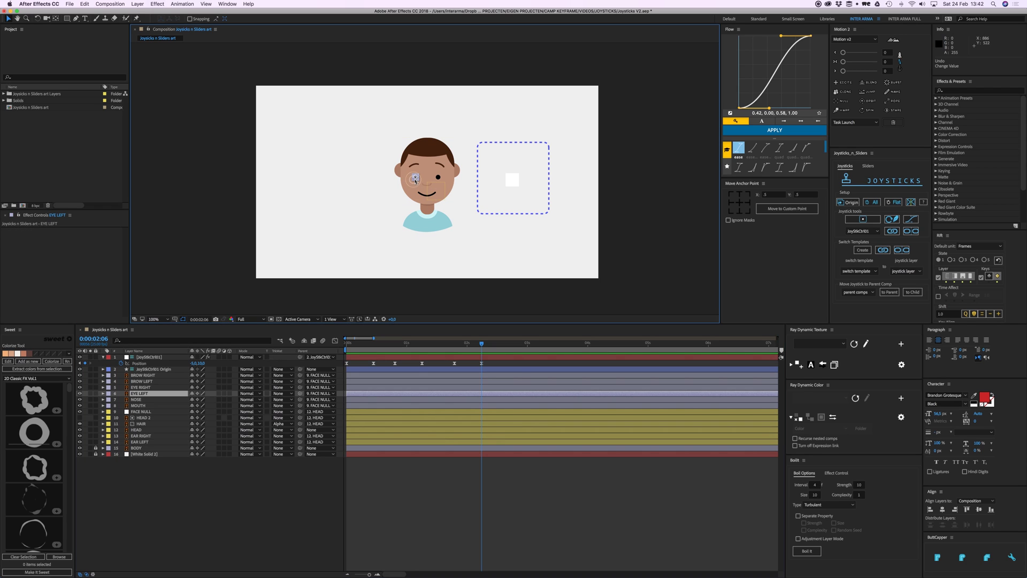
key("period")
left_click(454, 178, "shift")
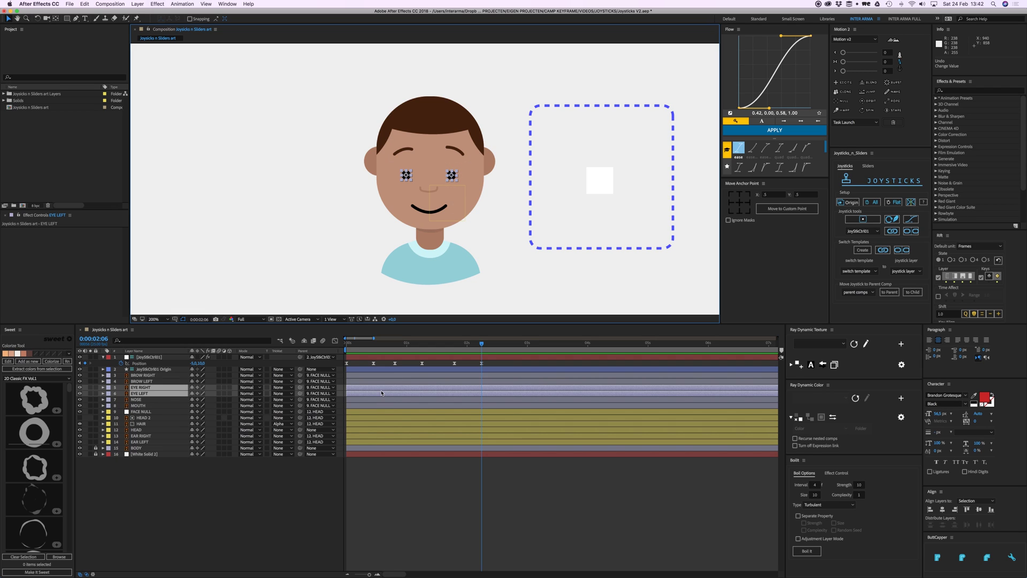
key("s")
left_click(367, 436)
key("s")
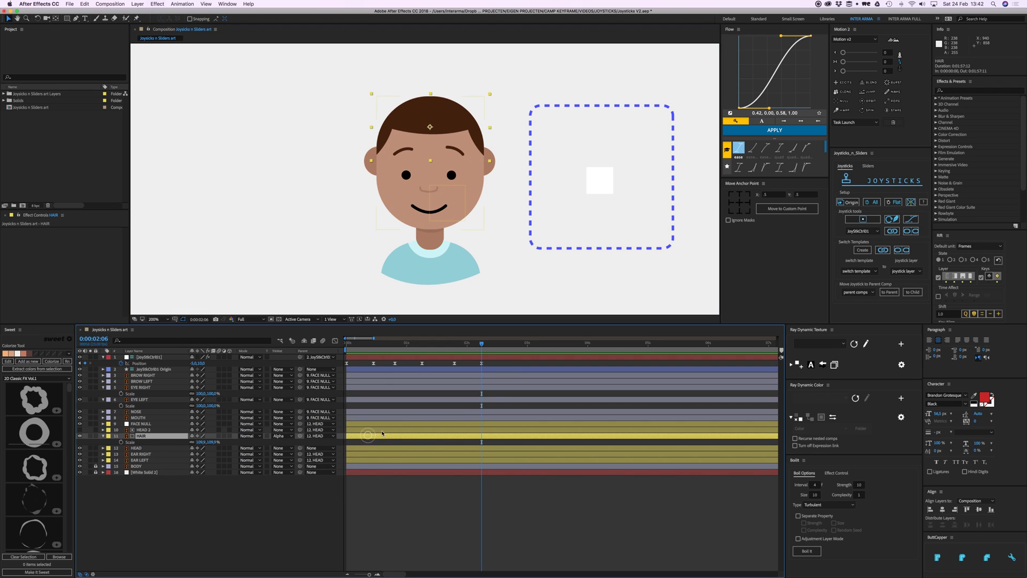
left_click(391, 443)
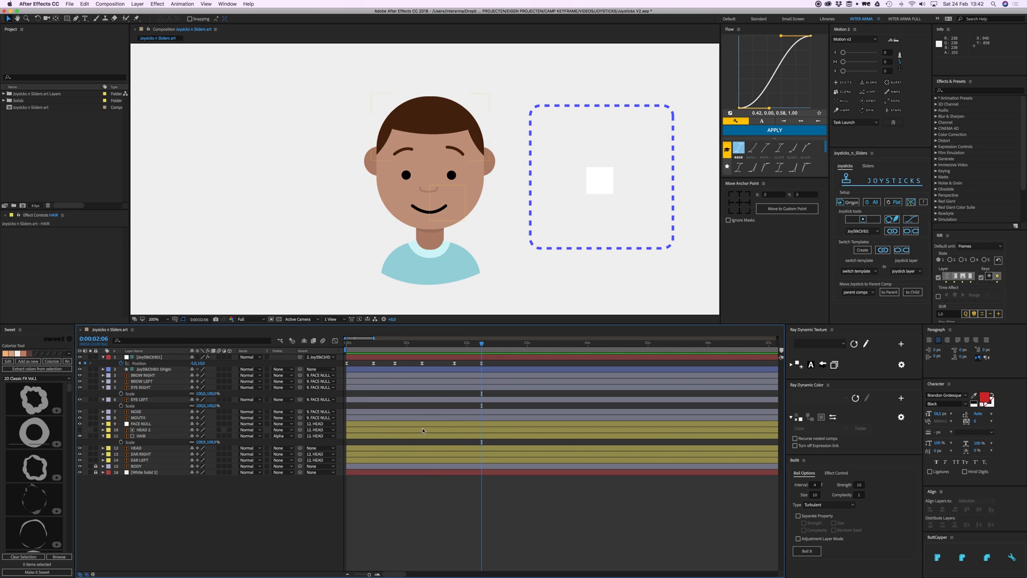
- Key Scale on EYE RIGHT and EYE LEFT and squash them to 19.4% height at 0:00:02:09
left_click(142, 387)
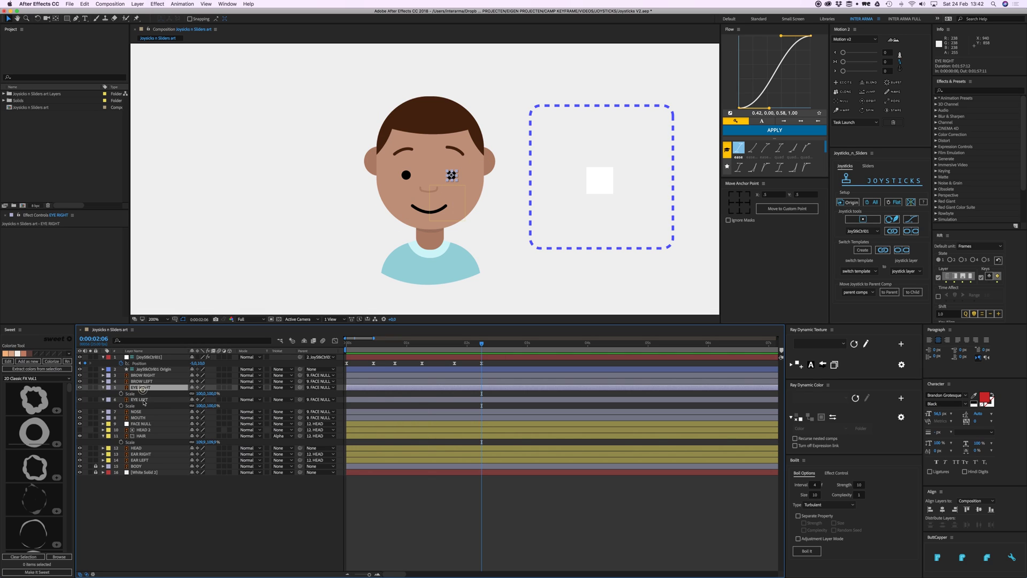
left_click(140, 400, "shift")
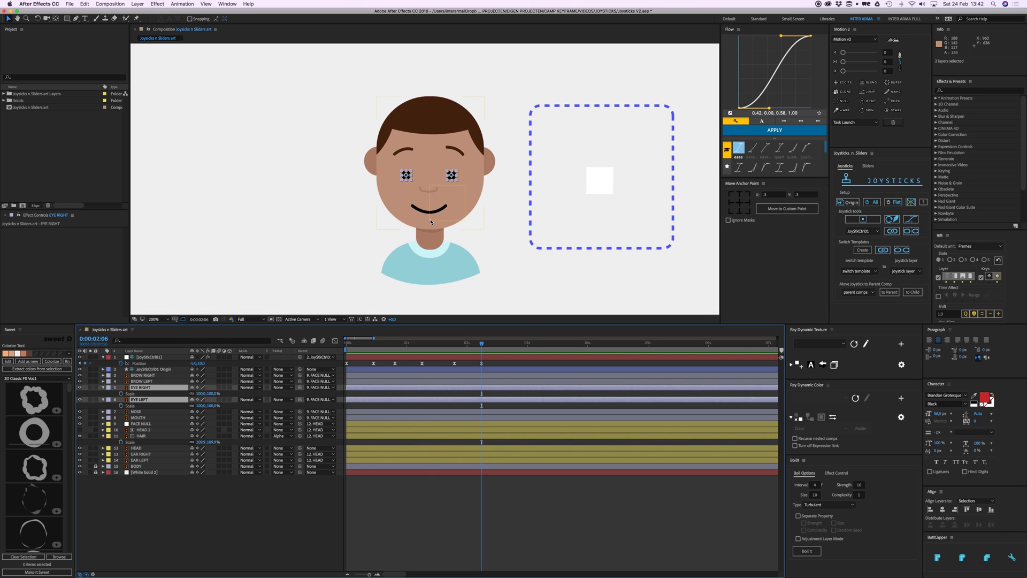
key("period")
left_click(121, 393)
mouse_move(487, 346)
left_mouse_down()
mouse_move(501, 347)
mouse_move(488, 346)
left_mouse_up()
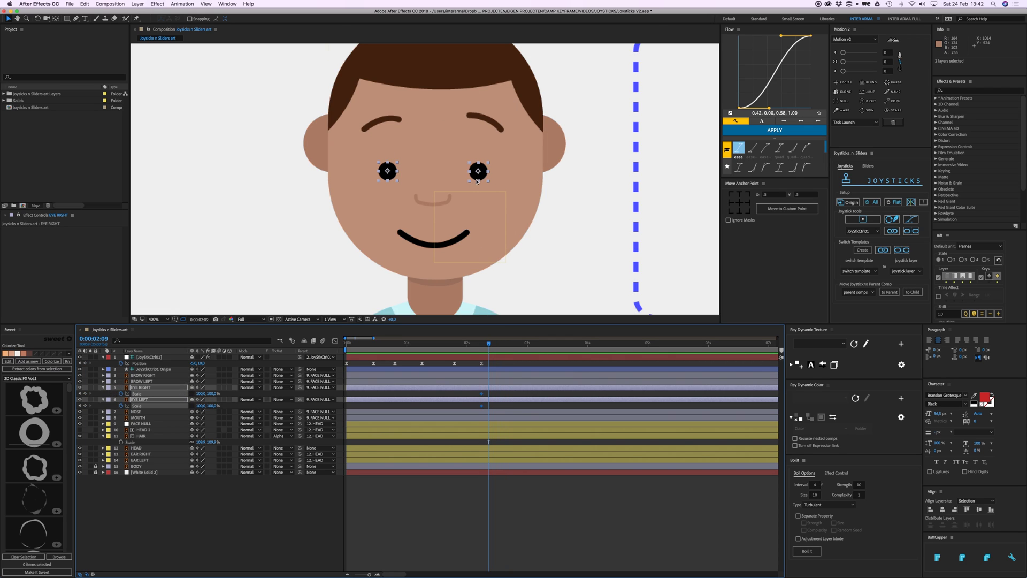
left_click_drag(480, 184, 479, 176)
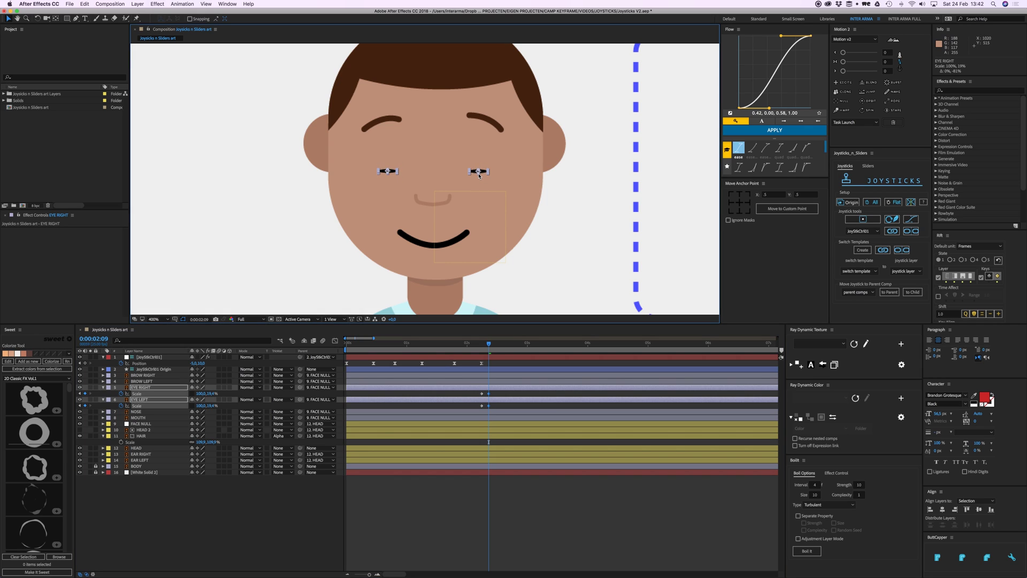
- Paste the full-size 100% Scale keyframe at 0:00:02:15 to reopen the eyes
left_click_drag(495, 345, 503, 345)
left_click(481, 393)
key("super+c")
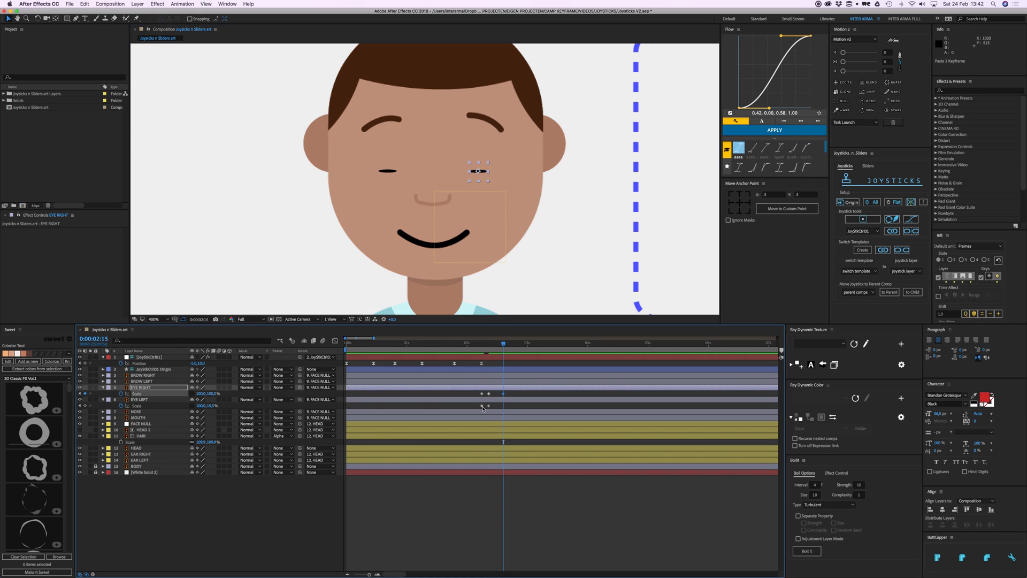
left_click(482, 406)
key("super+v")
left_click(481, 346)
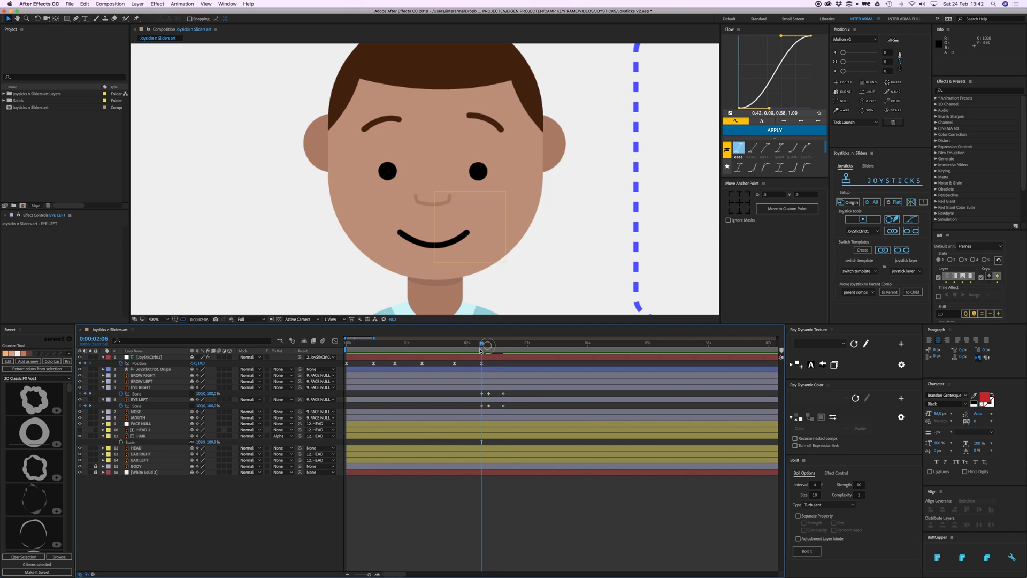
- Apply Easy Ease to all the eye Scale keyframes
left_click_drag(480, 348, 515, 345)
left_click_drag(471, 391, 504, 405)
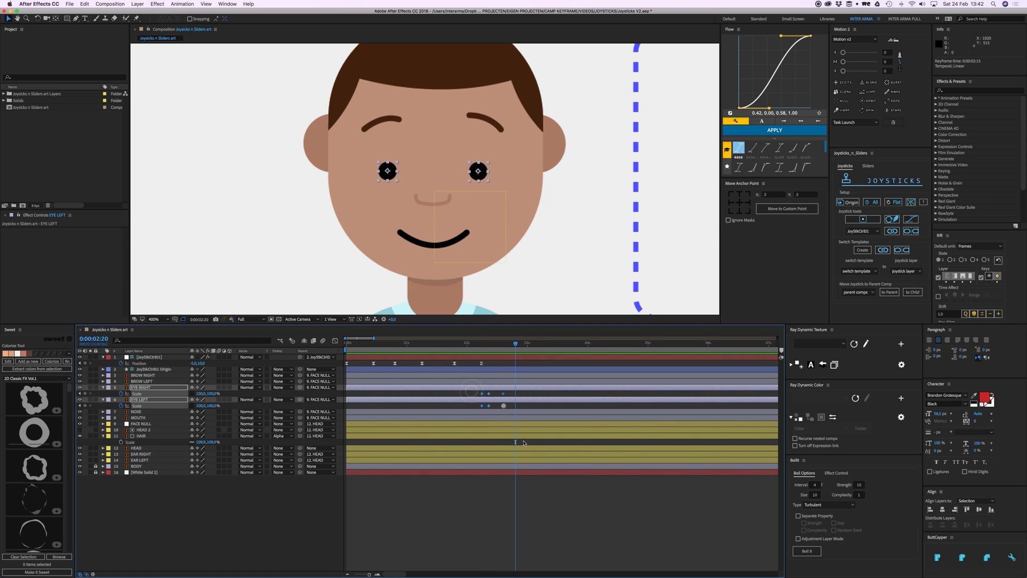
right_click(509, 407)
mouse_move(567, 488)
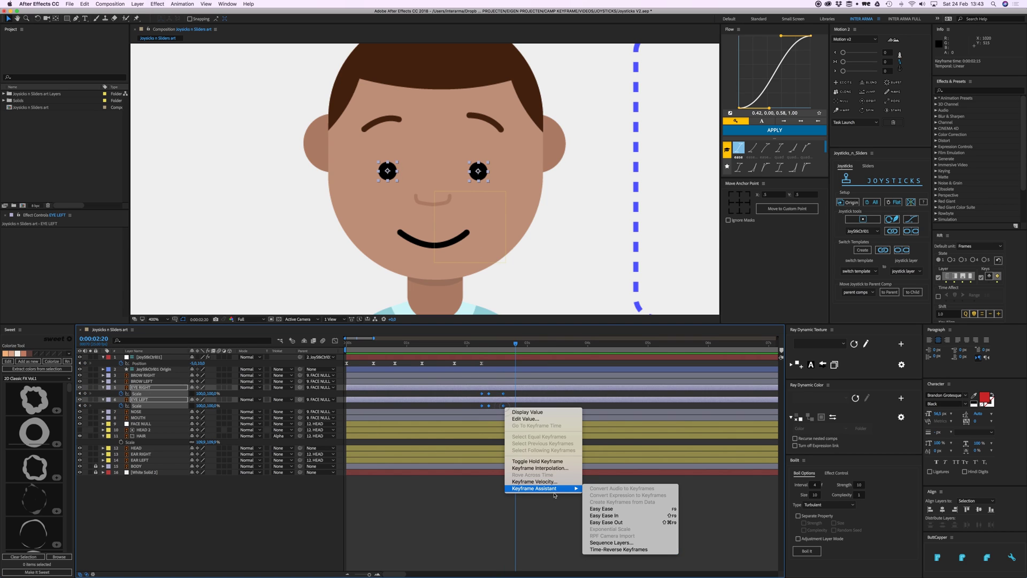
left_click(603, 508)
- Pull the final blink keyframes slightly earlier and zoom the viewer back to 200%
left_click_drag(481, 343, 518, 342)
left_click_drag(517, 387, 501, 407)
left_click_drag(480, 348, 516, 348)
key("comma")
key("comma")
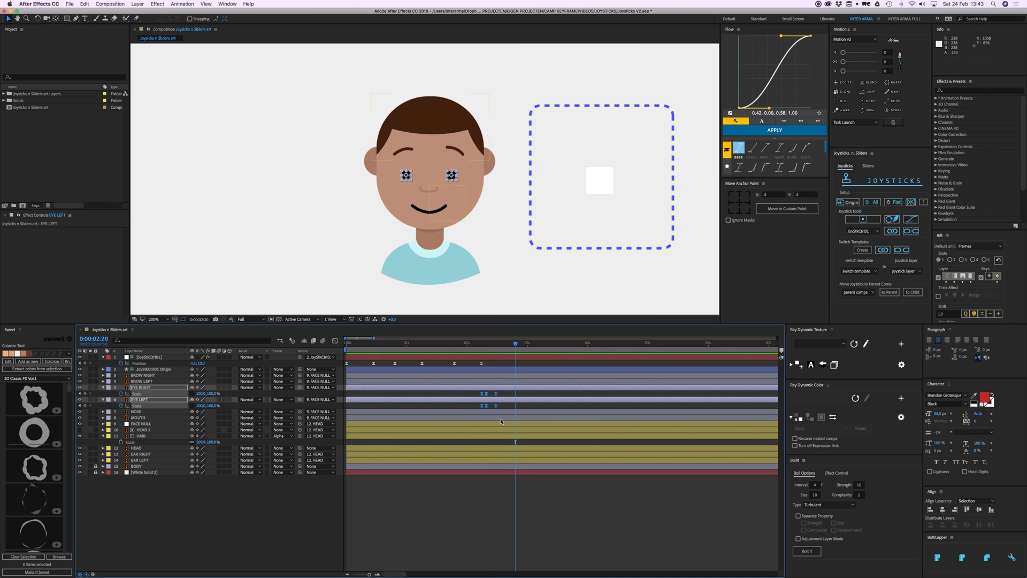
- Shift both eyes' blink Scale keyframes earlier, to about 0:00:01:02, and preview the blink
left_click_drag(487, 396, 396, 402)
left_click_drag(364, 343, 345, 343)
left_click(383, 394)
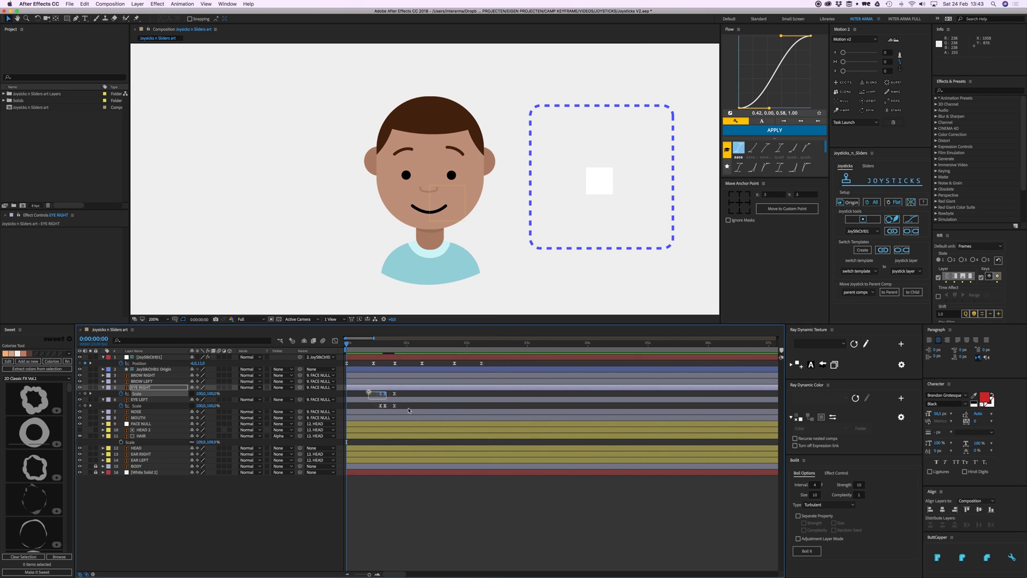
left_click(383, 406, "shift")
left_click_drag(383, 406, 362, 406)
key("space")
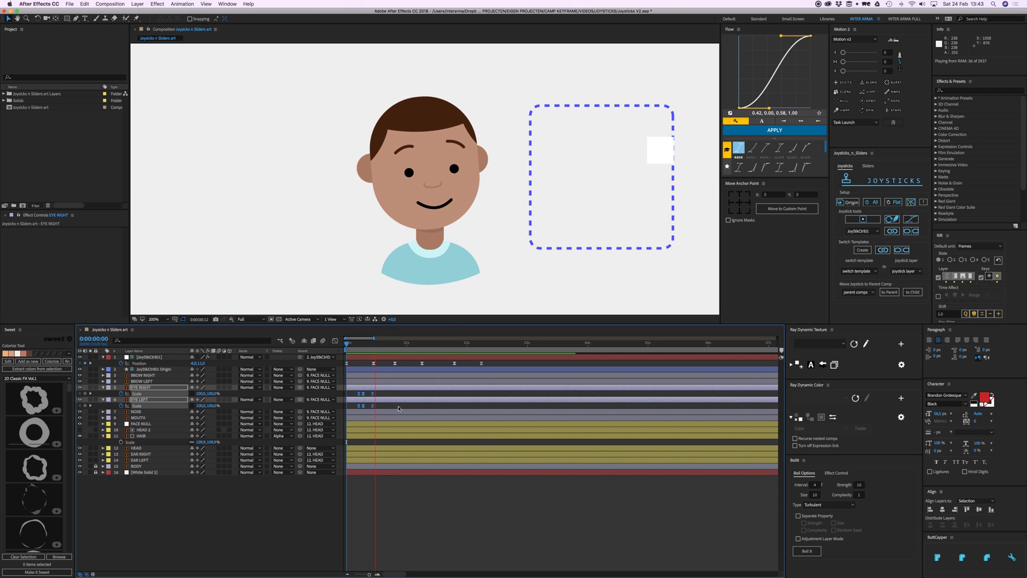
left_click(361, 398)
- Copy the right eye's three blink Scale keyframes, paste them onto EYE LEFT, and shift them later
left_click_drag(355, 390, 376, 397)
key("ctrl+c")
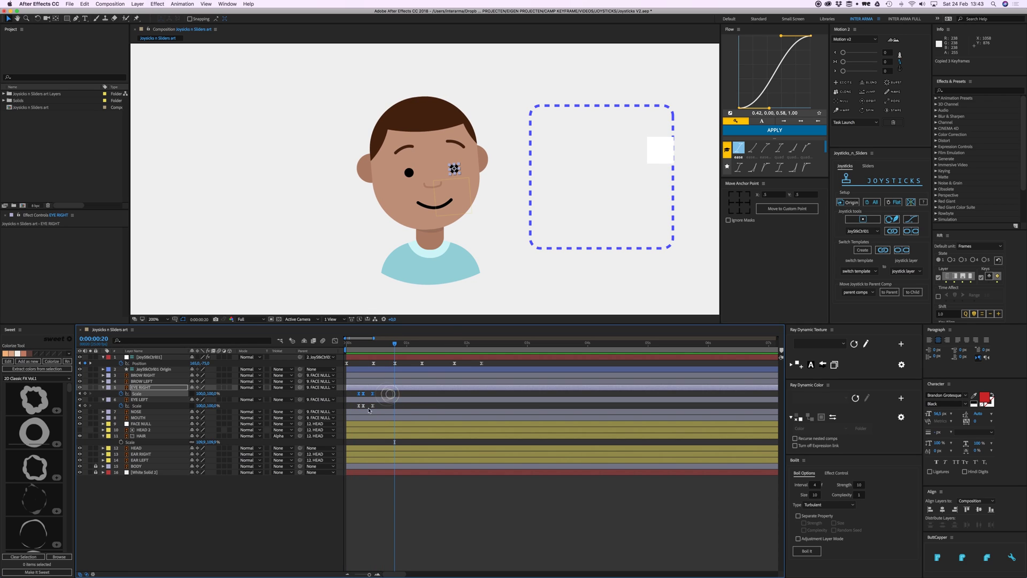
left_click(384, 405)
key("ctrl+v")
left_click(385, 393, "shift")
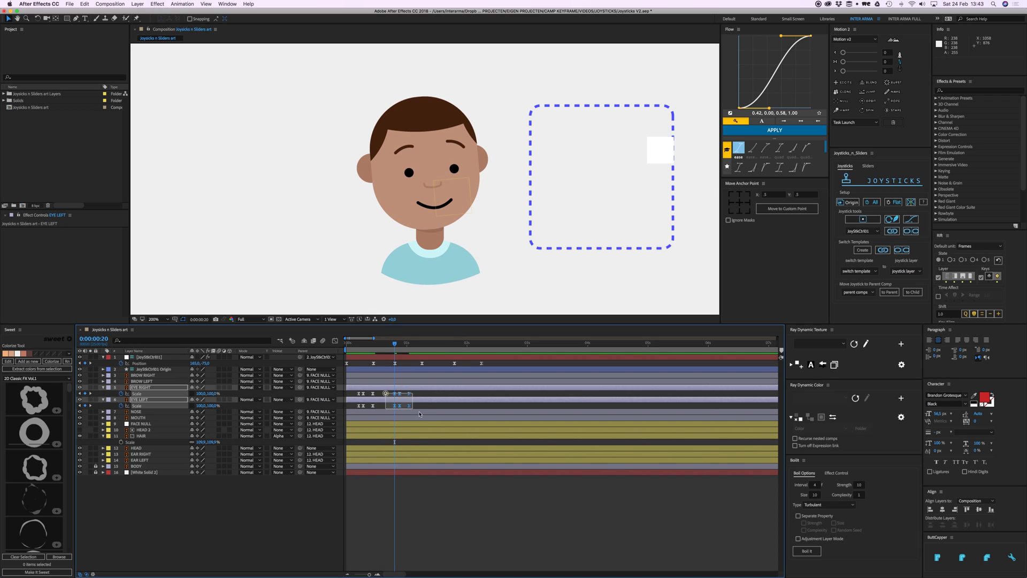
left_click_drag(412, 408, 428, 407)
- Paste another blink onto both eyes at 0:00:01:24 and preview the three blinks
left_click(452, 393)
key("space")
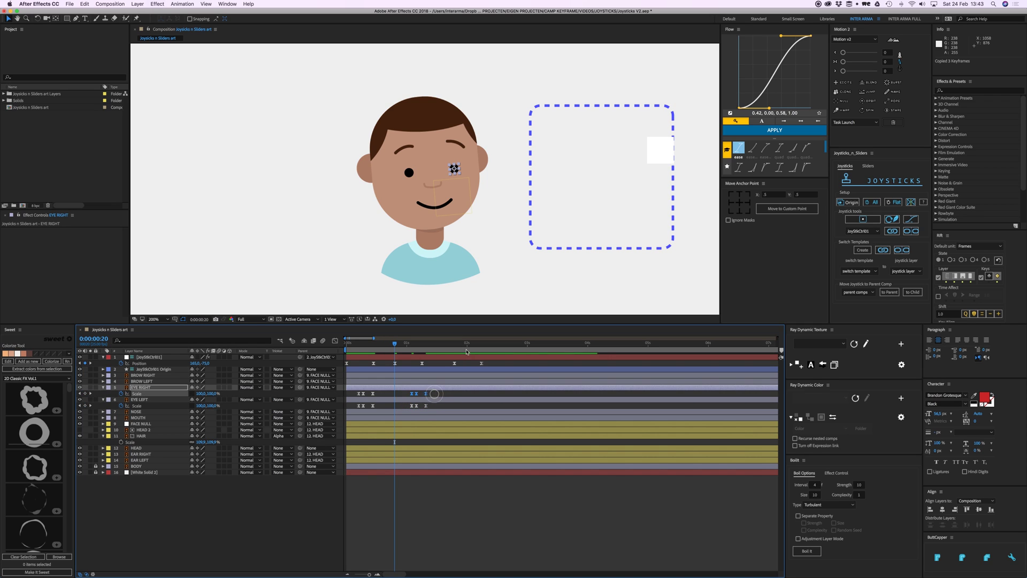
key("ctrl+v")
left_click(452, 406)
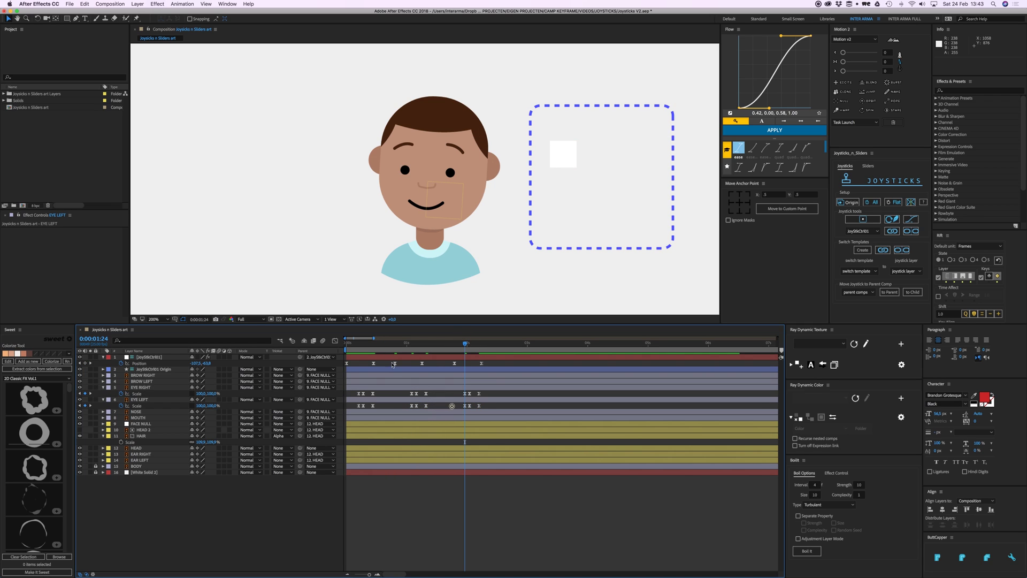
key("space")
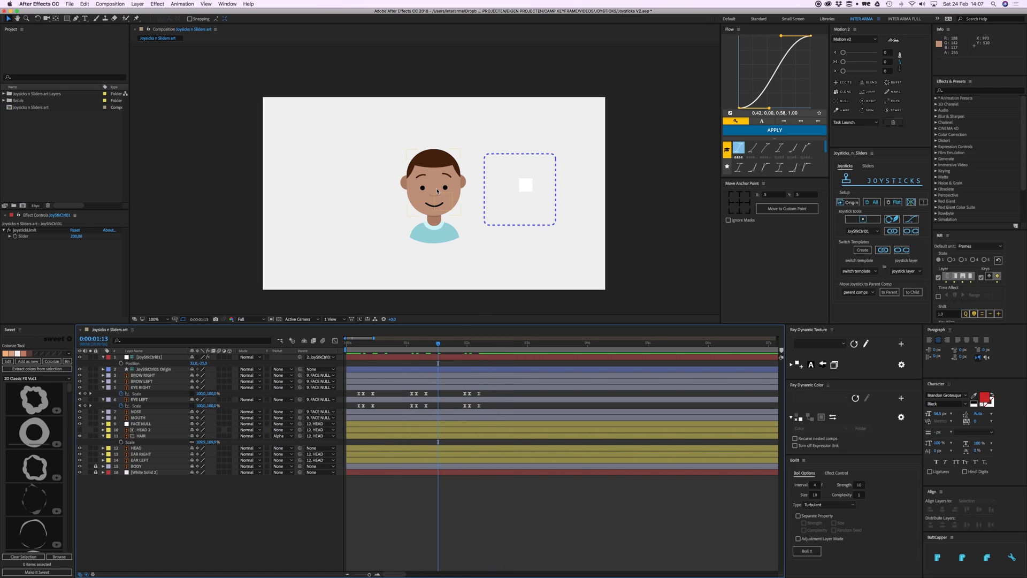
- Unbind the six head layers, FACE NULL through EAR LEFT, from the joystick in Joysticks 'n Sliders
scroll(437, 191, "up", 2)
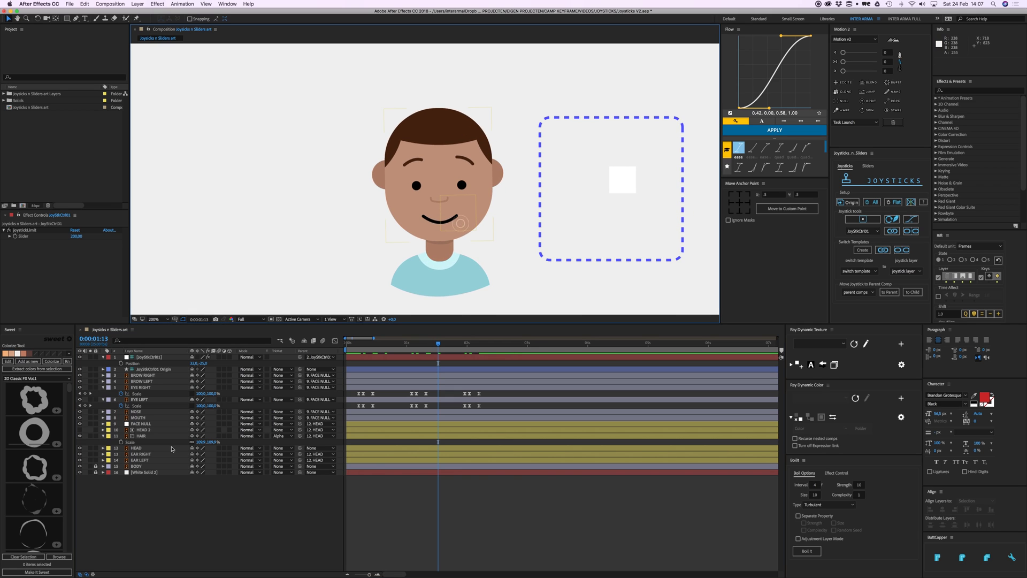
left_click(149, 460)
left_click(151, 424, "shift")
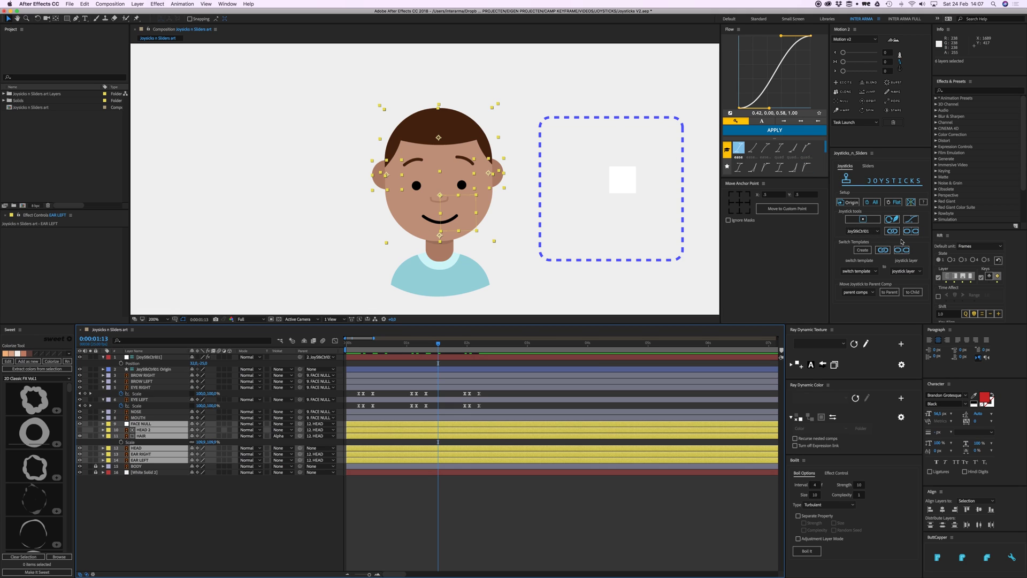
left_click(911, 231)
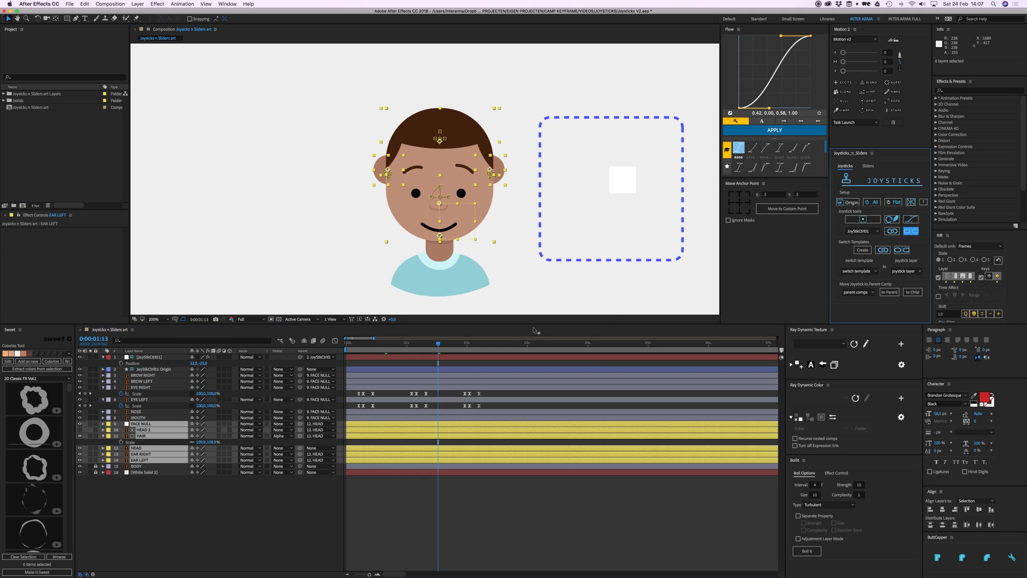
- Show the head layers' keyframes, go to frame 3, and nudge FACE NULL up slightly
key("u")
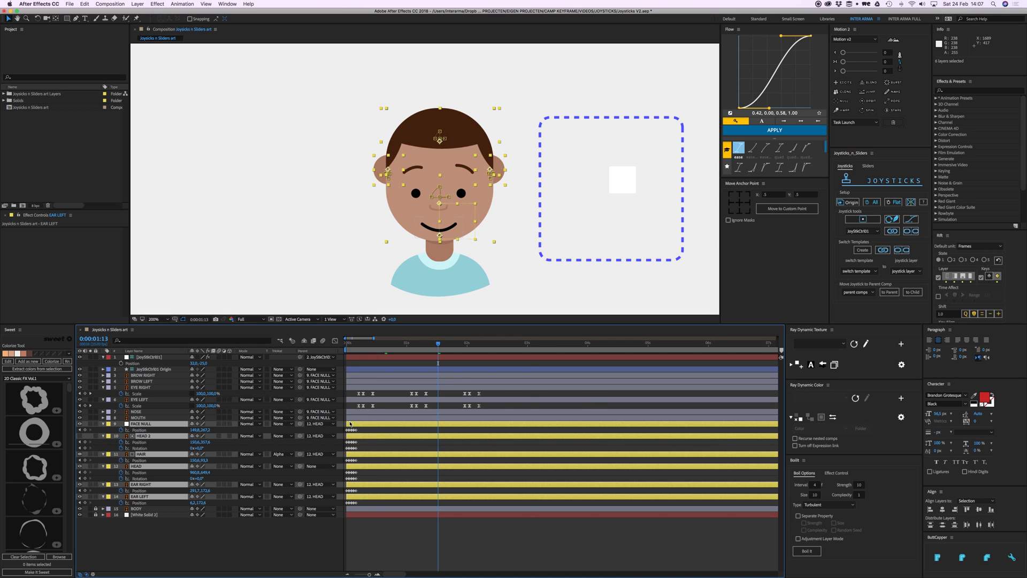
left_click_drag(373, 338, 354, 339)
left_click(375, 342)
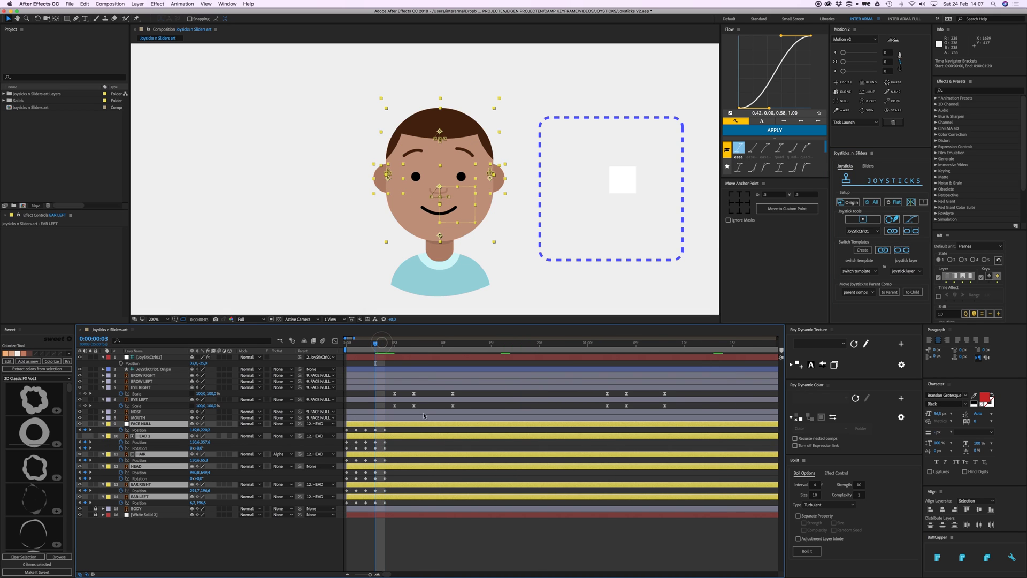
left_click(424, 415)
left_click(422, 399)
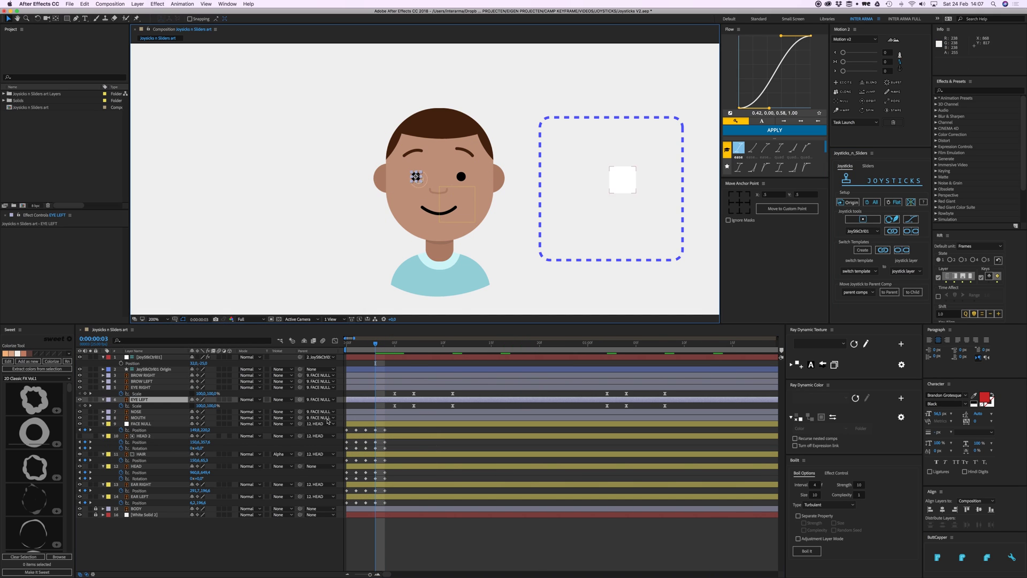
left_click(149, 423)
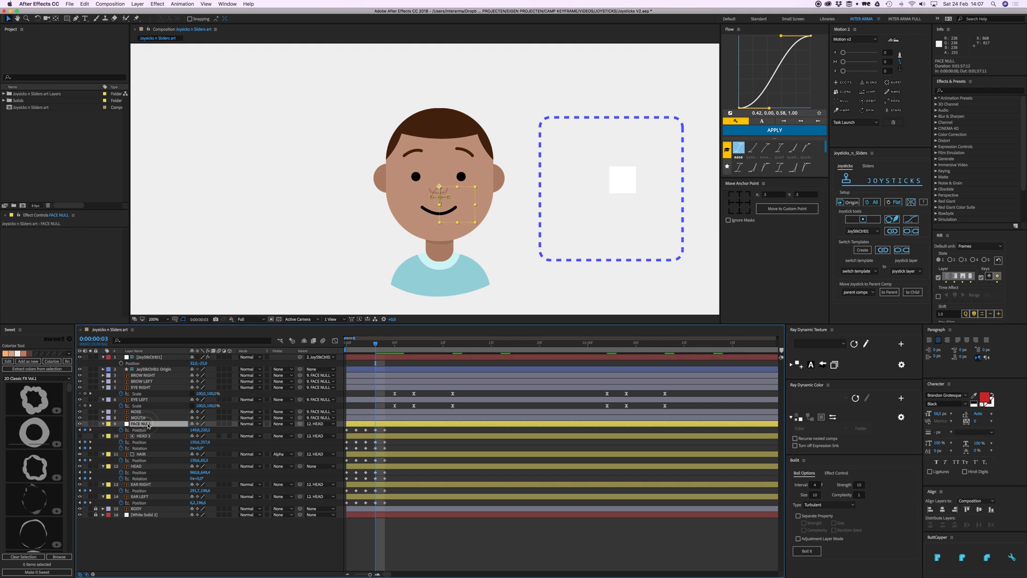
key("Up")
key("Up")
key("Up")
key("Up")
key("Up")
key("Up")
key("Up")
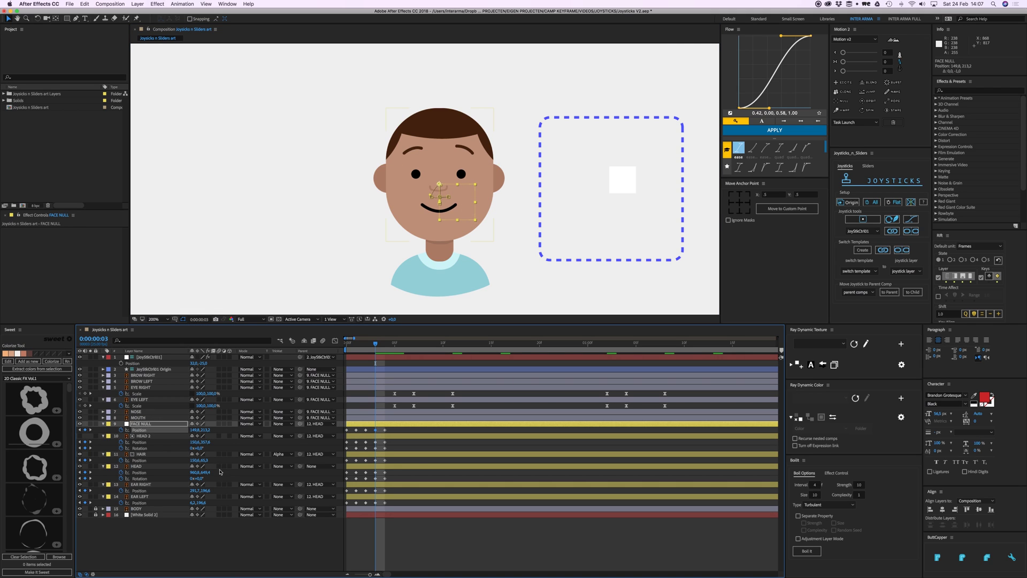
- Bind the keyframes of layers FACE NULL through EAR LEFT to JoyStkCtrl01
left_click(411, 428)
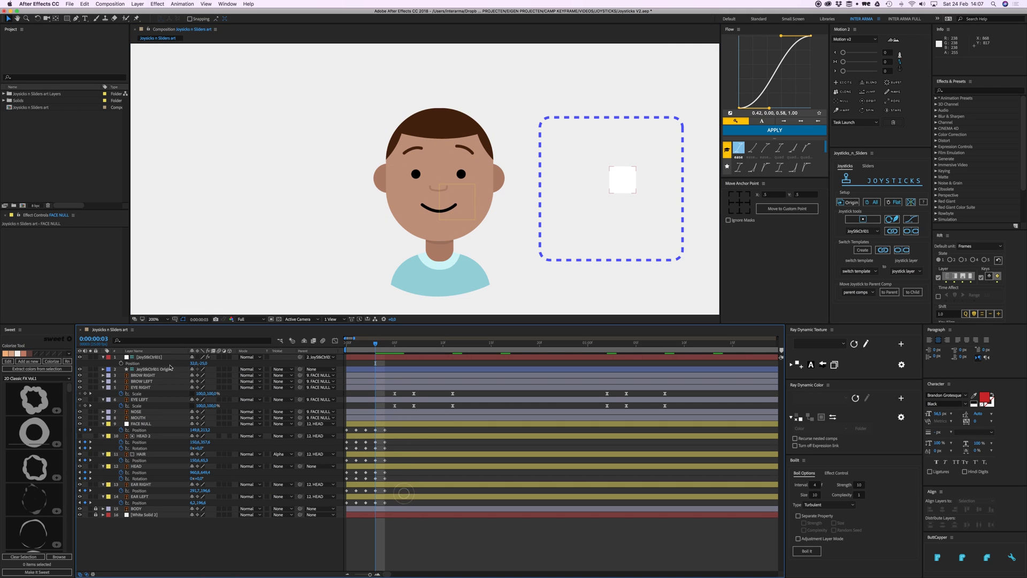
left_click(396, 424)
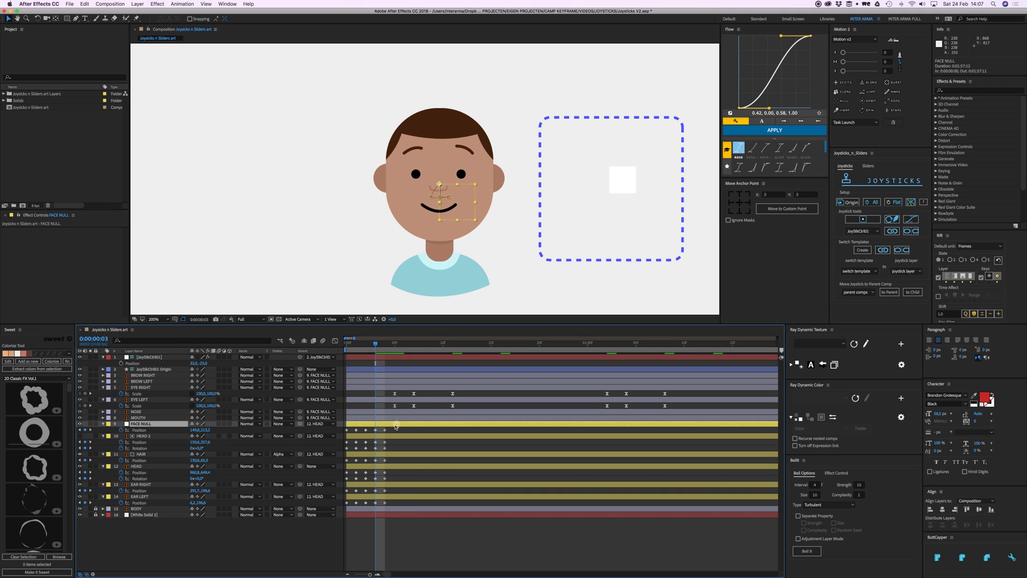
left_click(410, 496, "shift")
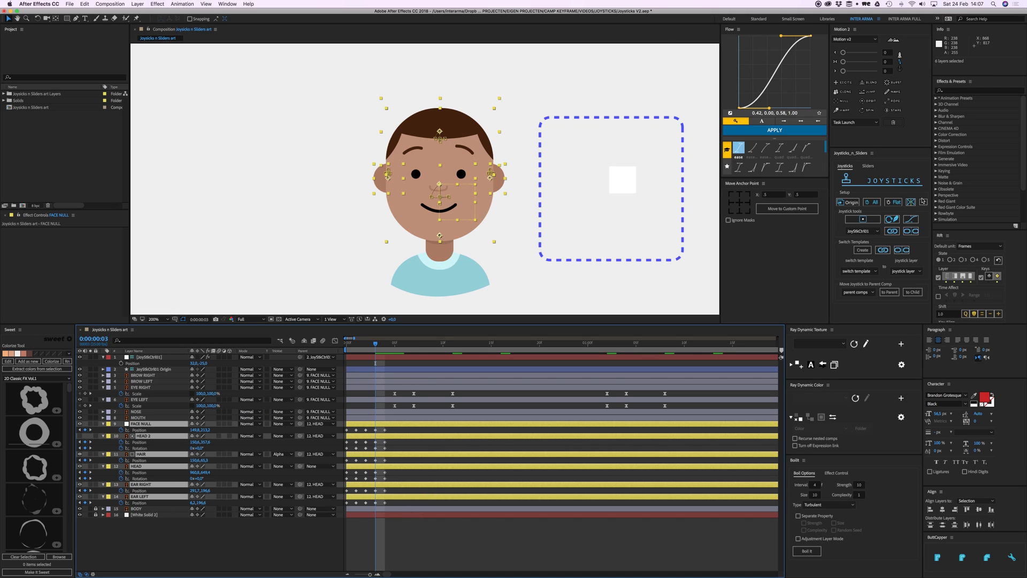
left_click(892, 230)
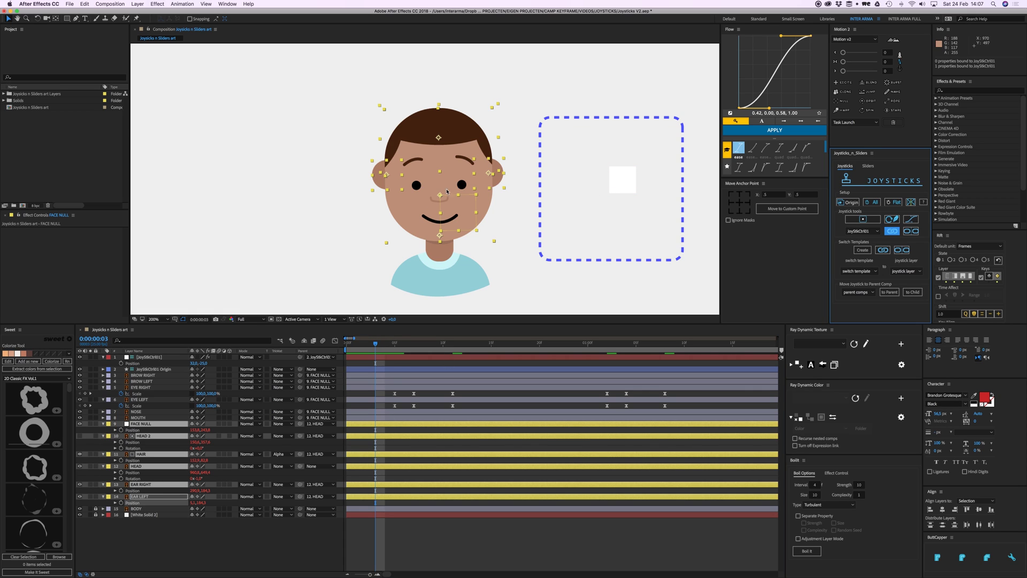
- Push the joystick controller square to test the head turn, zooming the view in and out
mouse_move(627, 188)
left_mouse_down()
mouse_move(620, 182)
mouse_move(631, 183)
mouse_move(623, 201)
mouse_move(626, 192)
left_mouse_up()
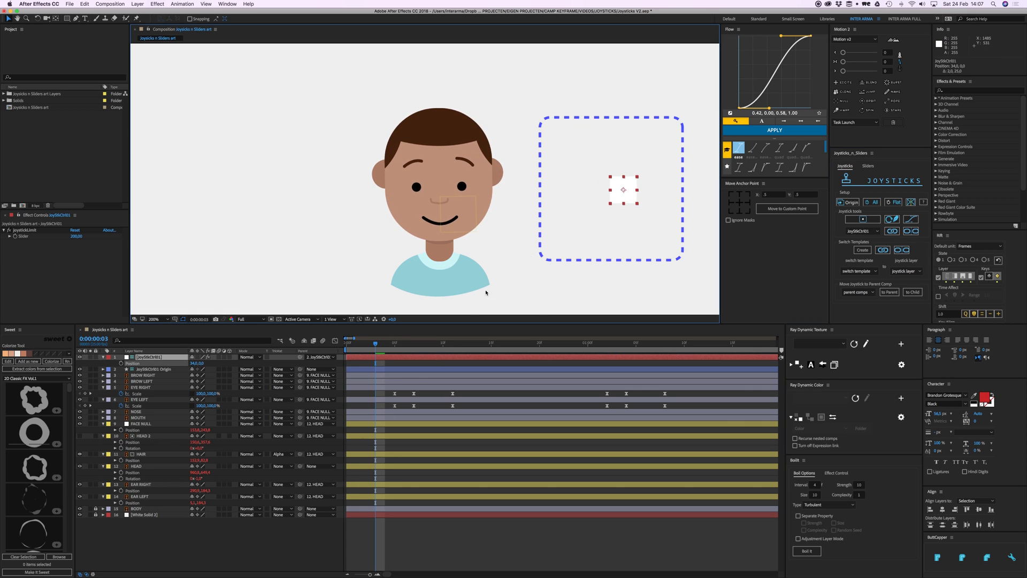
key("period")
key("comma")
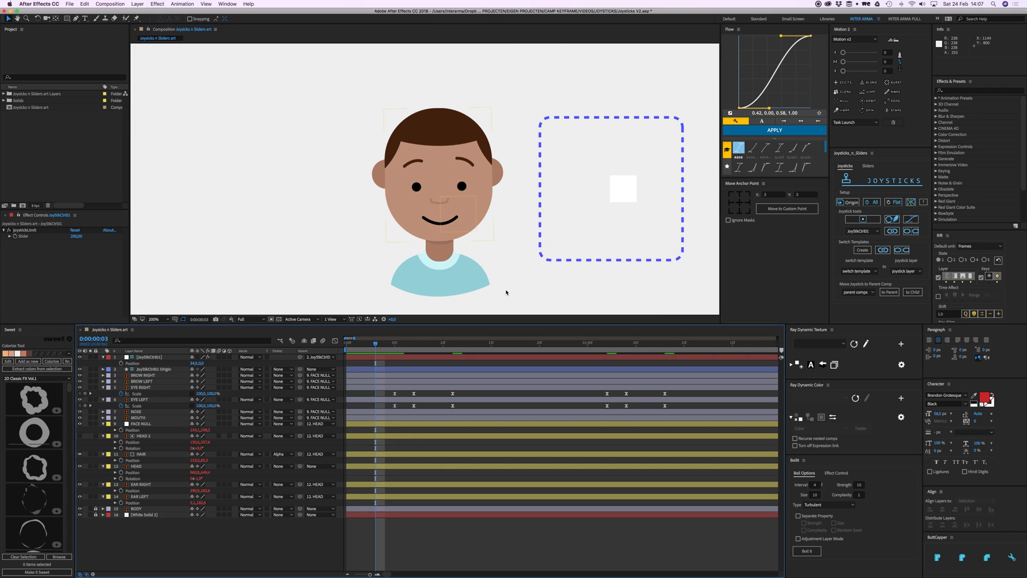
- Inspect the head layers, HEAD 2 and the joystick controller origin layer
left_click(419, 497)
left_click(405, 427, "shift")
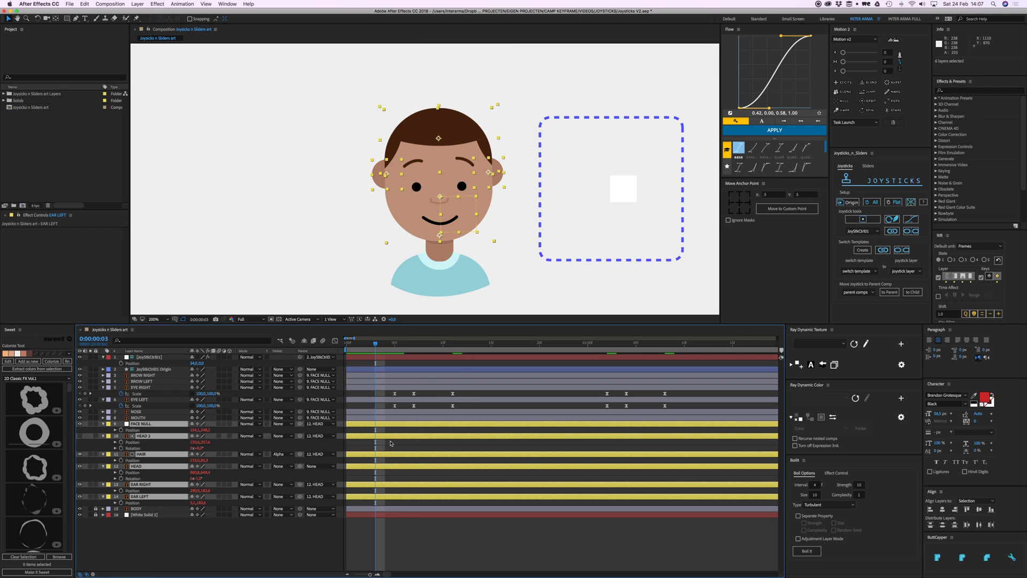
left_click(391, 442)
left_click(132, 448)
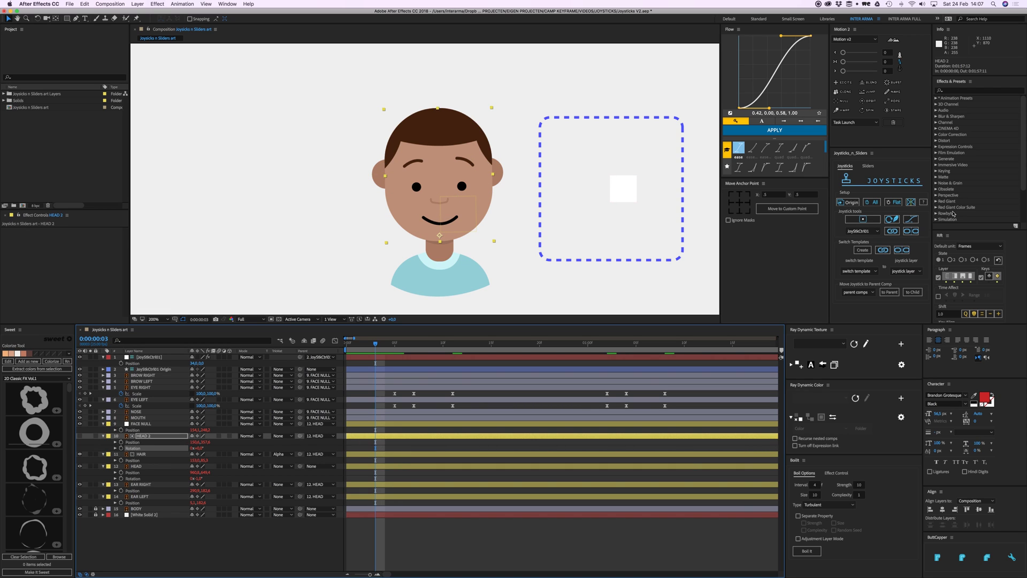
left_click(613, 192)
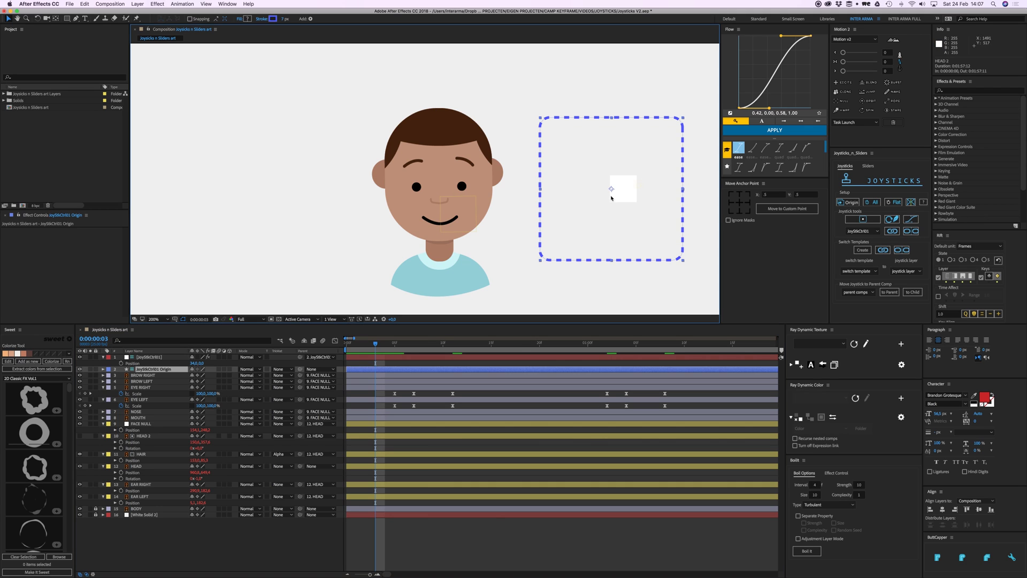